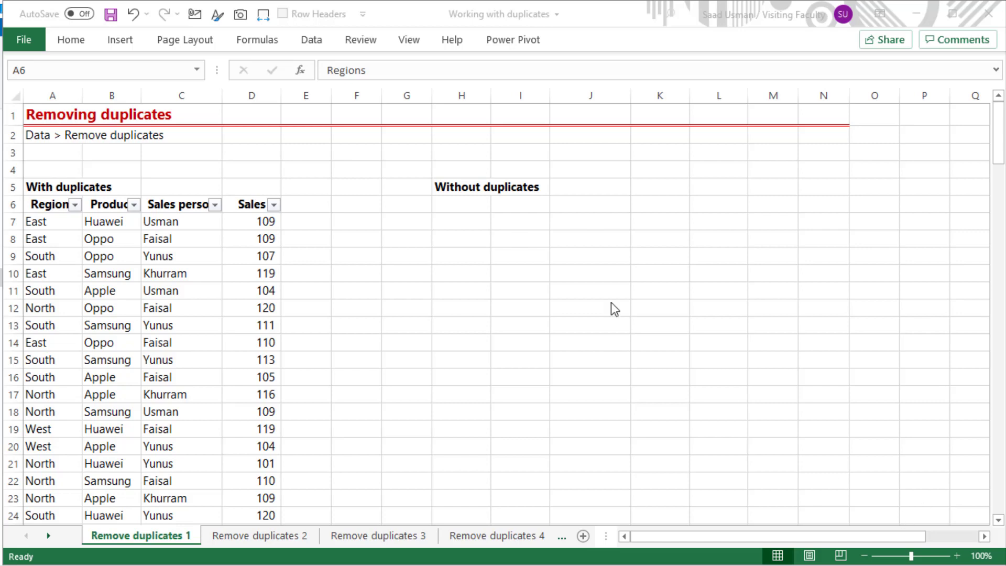
- Copy the With duplicates data, headers included (A6:D156), to H6 under Without duplicates
left_click(56, 204)
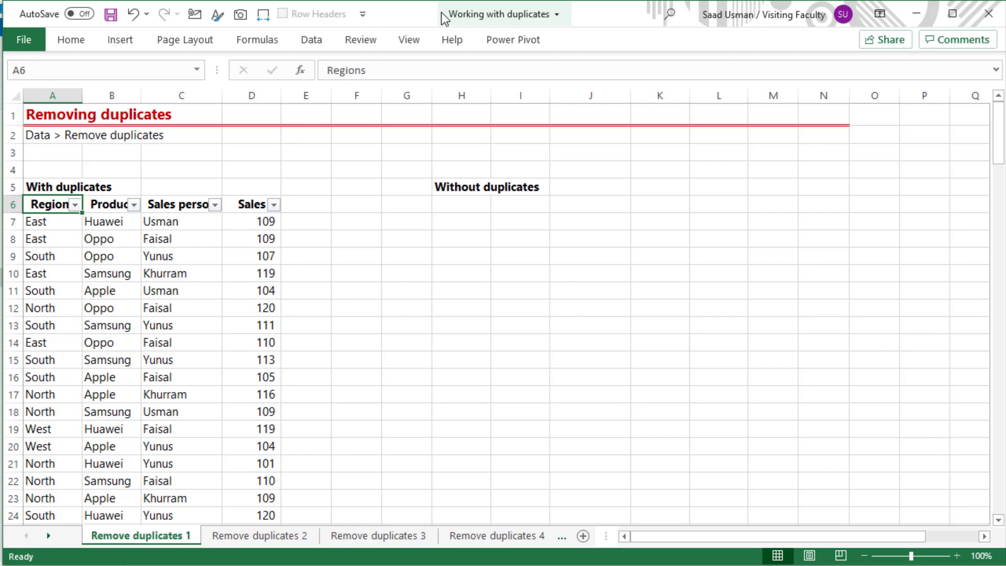
key("ctrl+shift+Right")
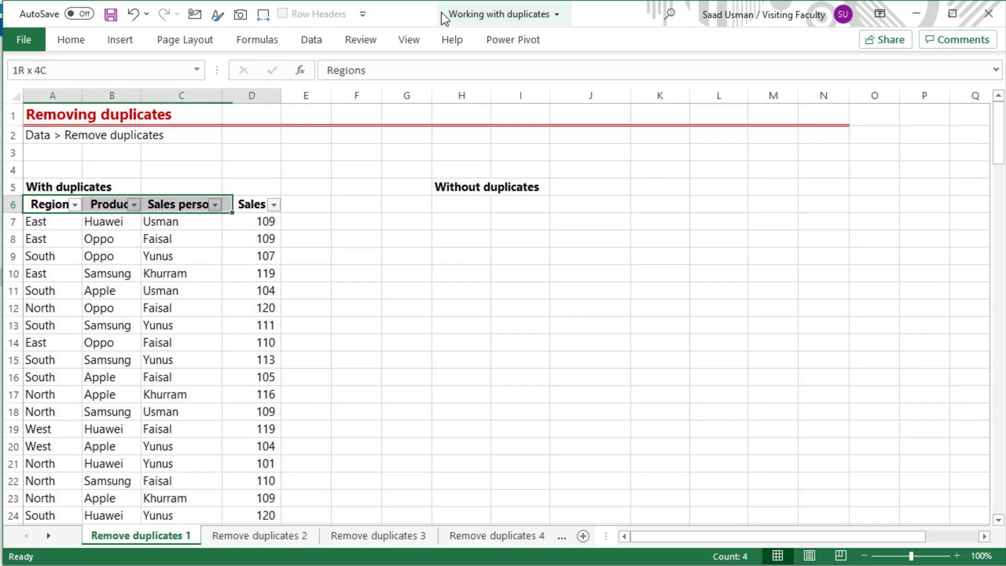
key("ctrl+shift+Down")
key("ctrl+c")
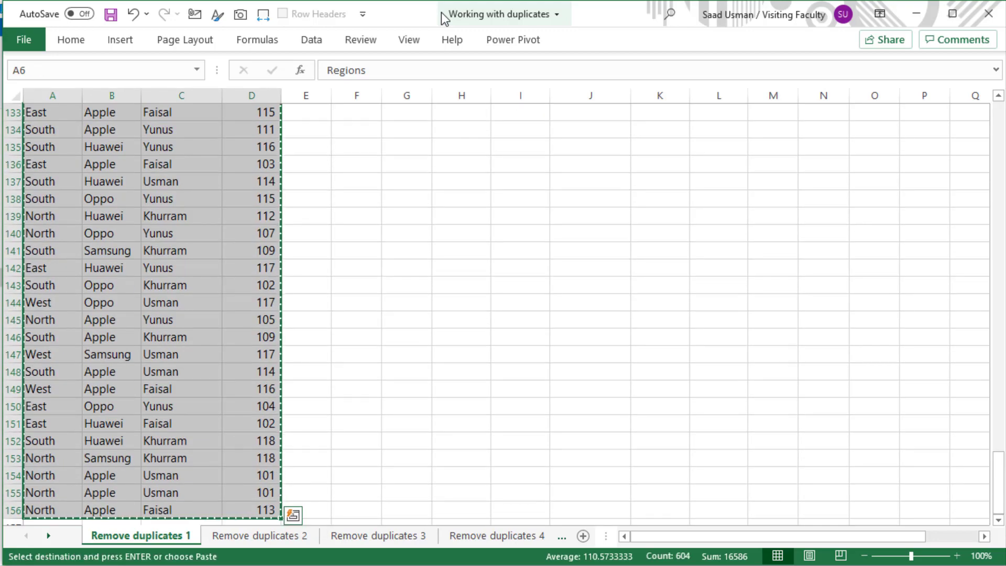
key("Up")
key("Down")
key("Right")
key("Right")
key("Right")
key("Right")
key("Right")
key("Right")
key("Right")
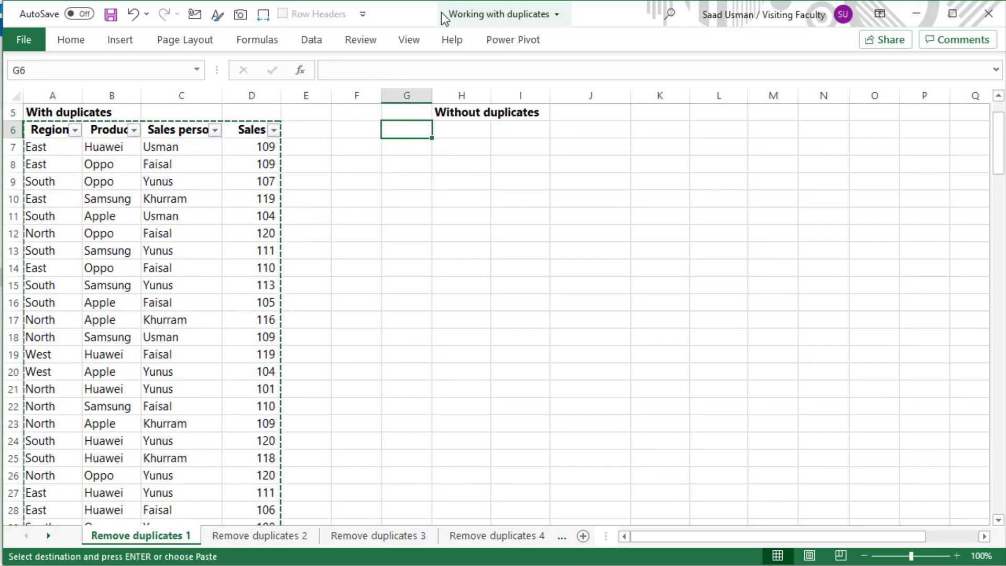
key("ctrl+v")
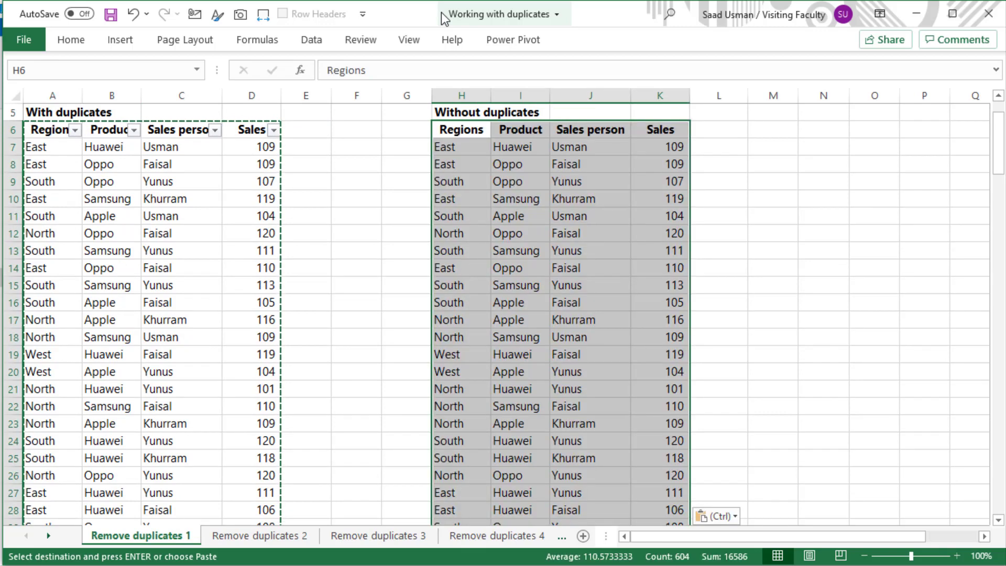
- Start Remove Duplicates on the copied data under Without duplicates, beginning from its Regions header in H6
key("Up")
key("Up")
key("Up")
key("Up")
key("Up")
key("Down")
key("Down")
key("Down")
key("Down")
key("Down")
key("Down")
key("Down")
key("Down")
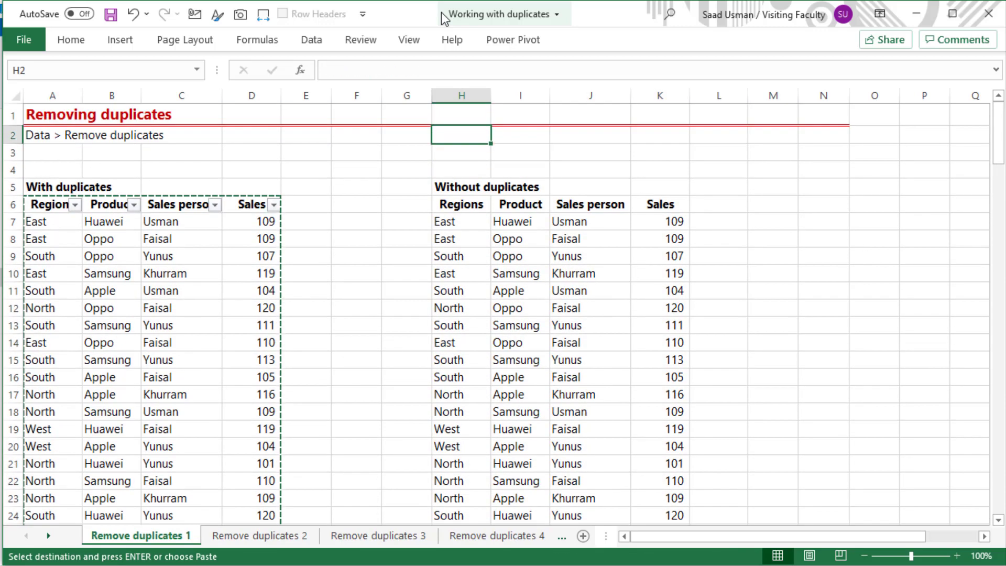
key("Up")
key("Up")
key("Up")
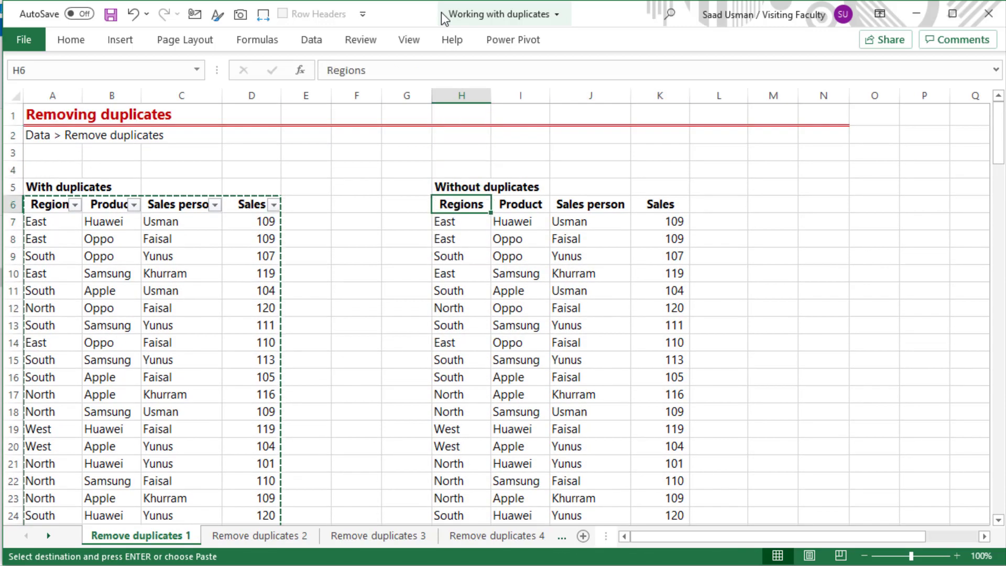
left_click(315, 42)
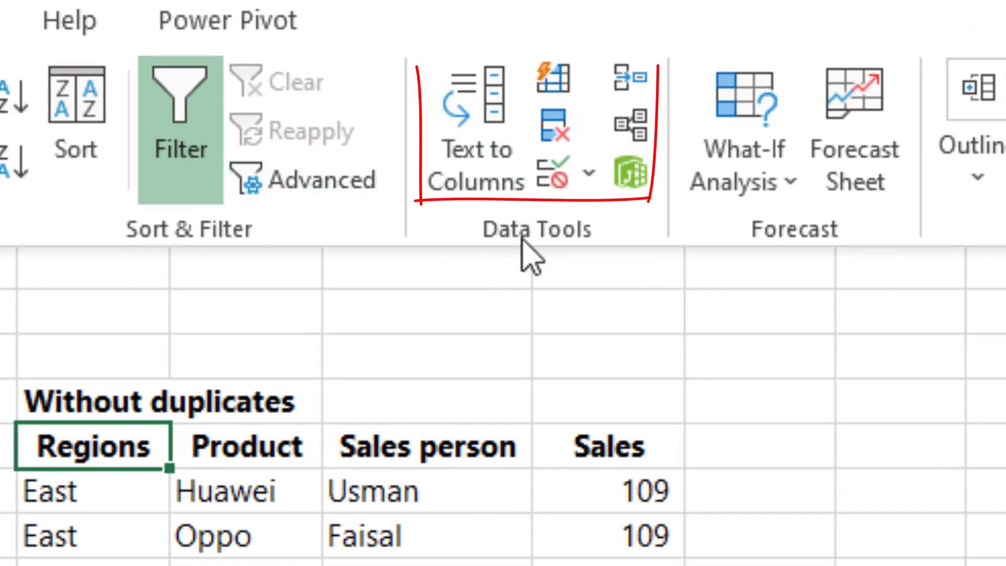
left_click(570, 147)
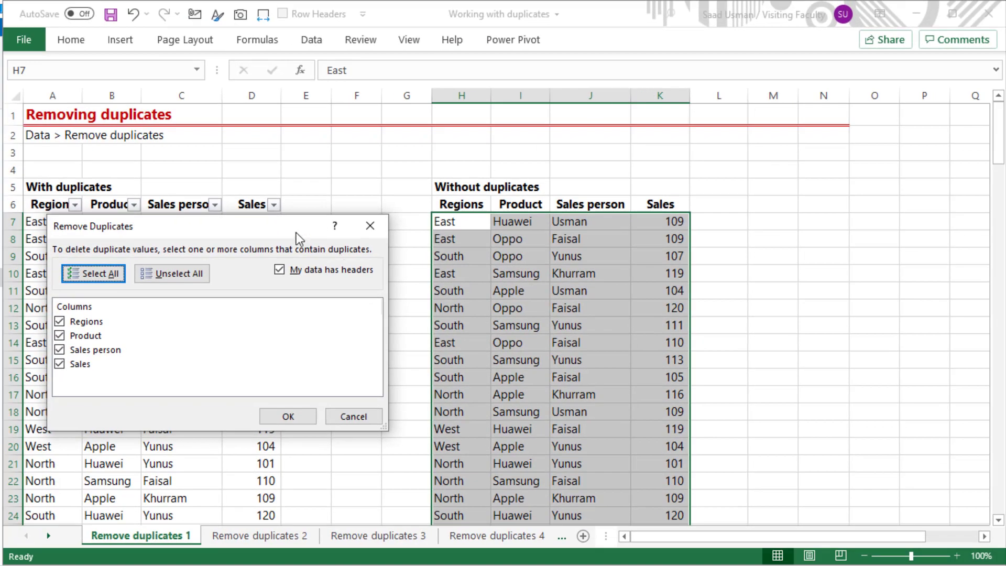
left_click_drag(250, 227, 527, 188)
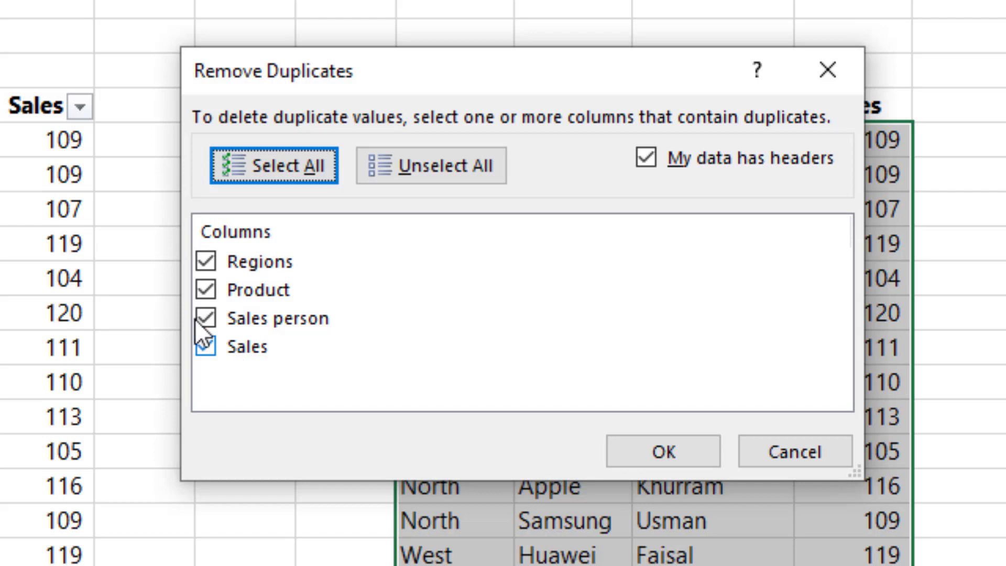
- Try limiting the duplicate check to Regions by excluding the Product, Sales person and Sales columns
left_click(222, 296)
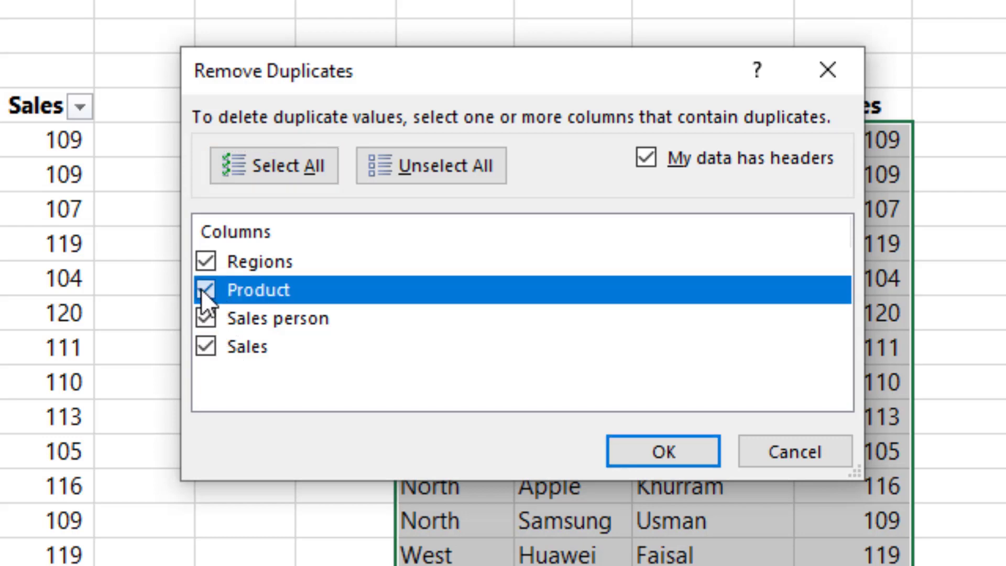
left_click(204, 290)
left_click(205, 318)
left_click(205, 346)
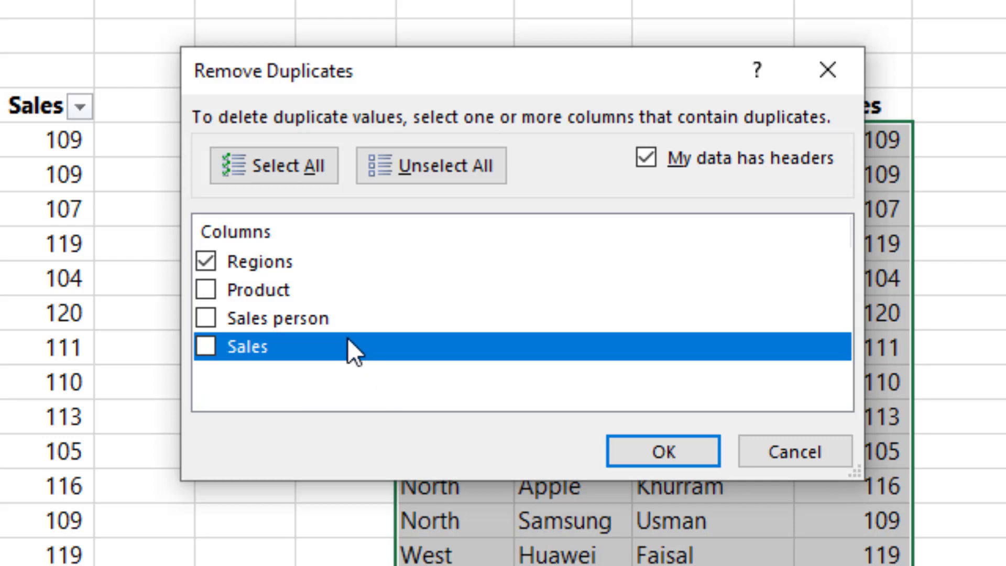
- Include all columns in the duplicate check and remove the duplicate rows from the copied data
left_click(291, 172)
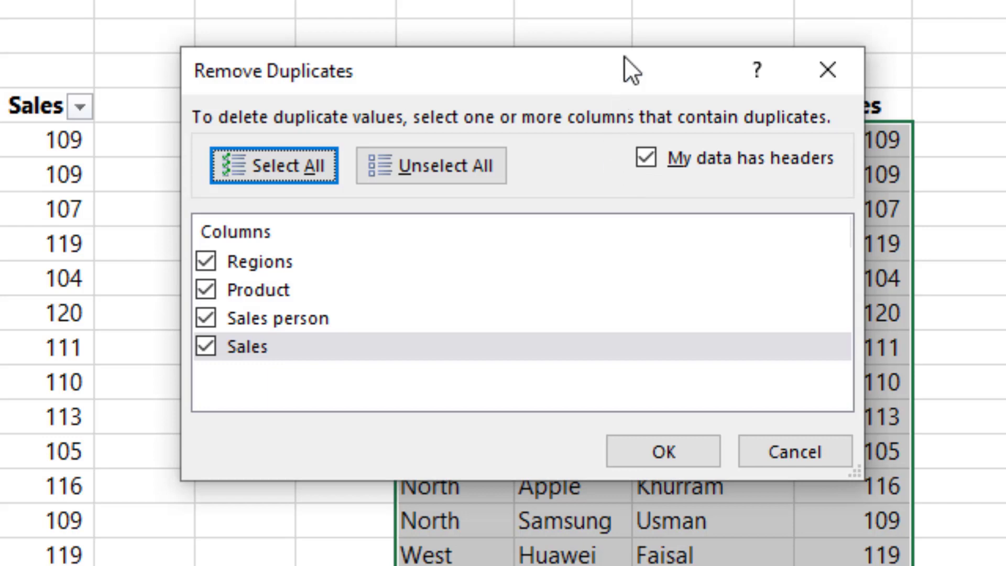
left_click_drag(613, 71, 783, 160)
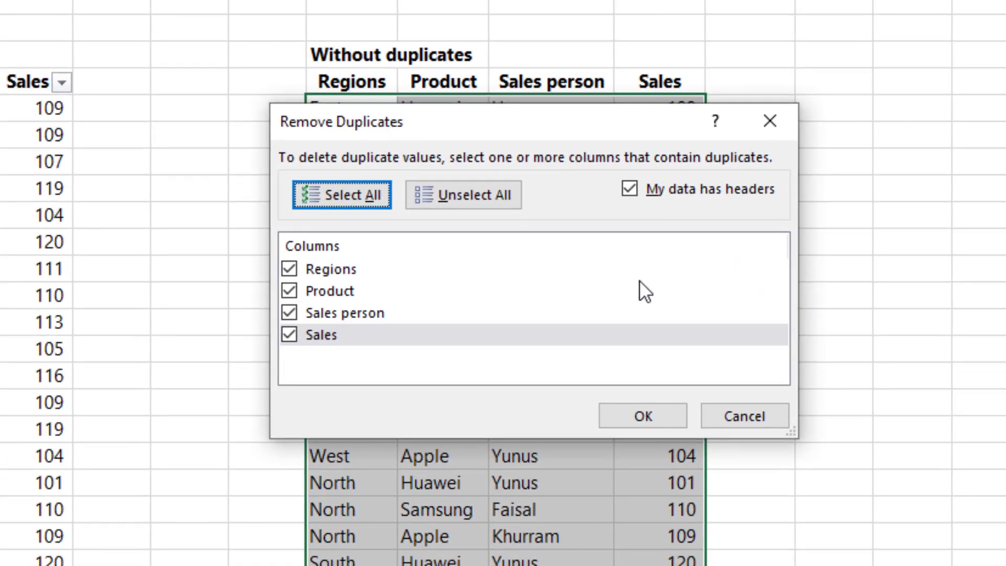
left_click(643, 425)
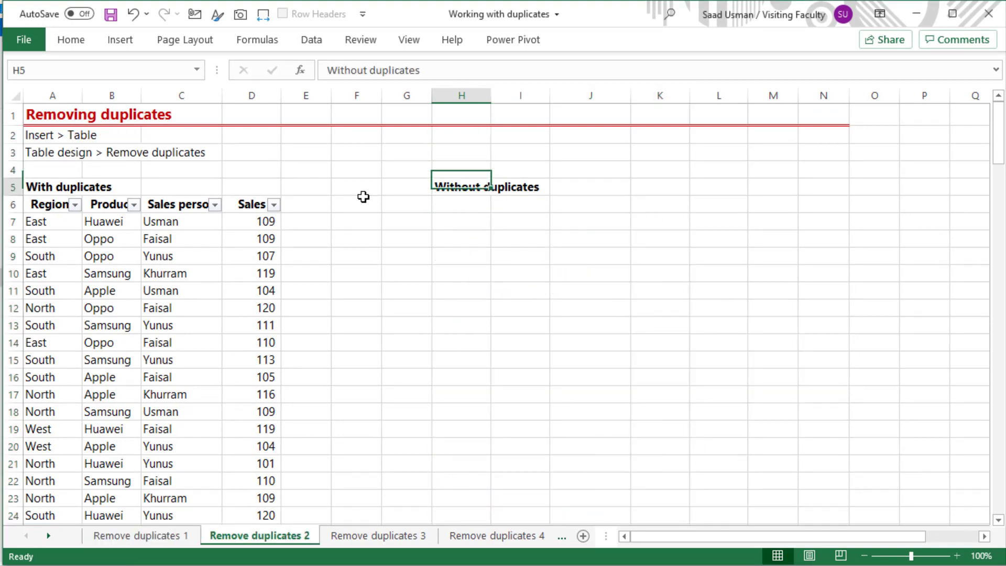
- On the Remove duplicates 2 sheet, copy the With duplicates data (A6:D156) to H6 under Without duplicates
key("Return")
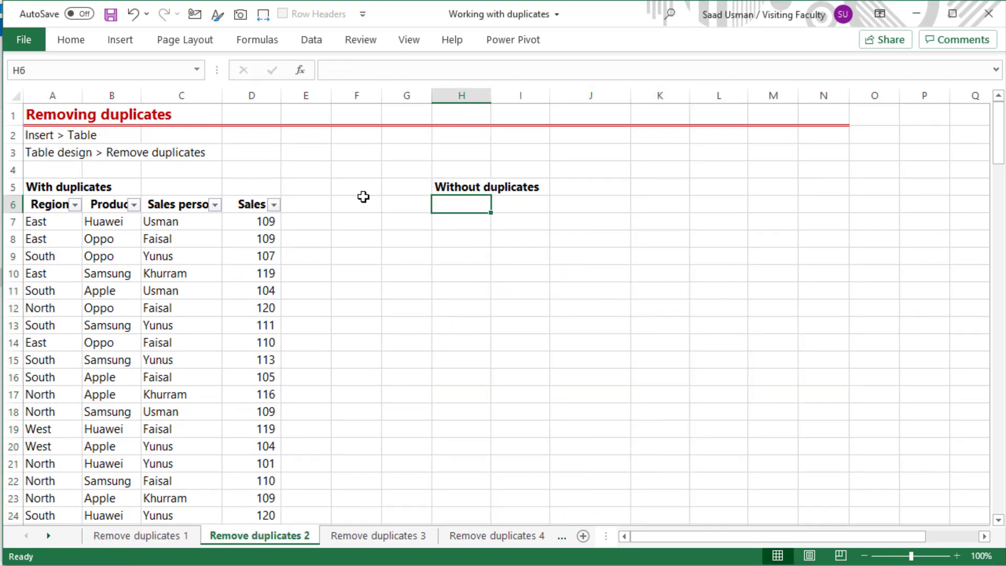
key("Left")
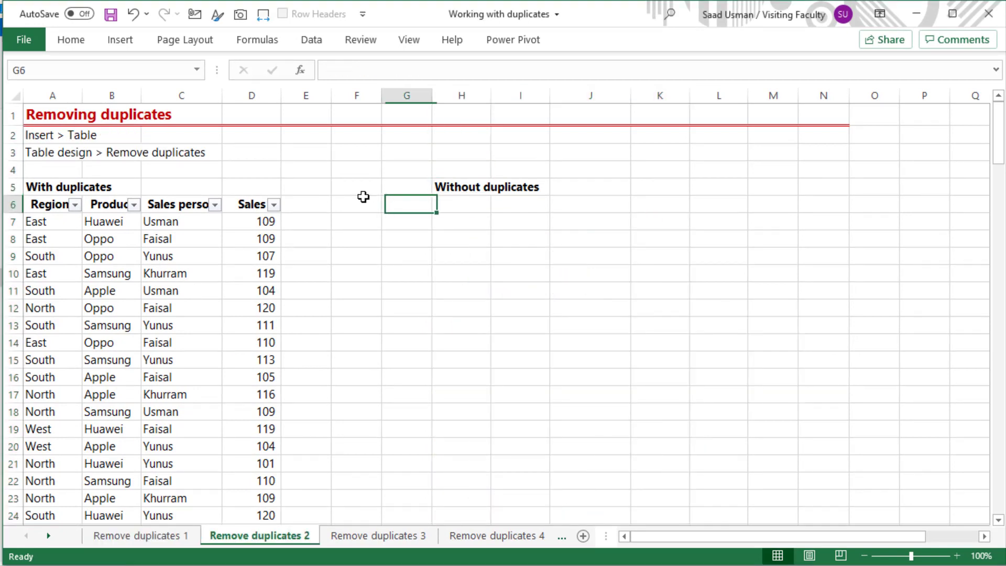
key("ctrl+Left")
key("ctrl+Left")
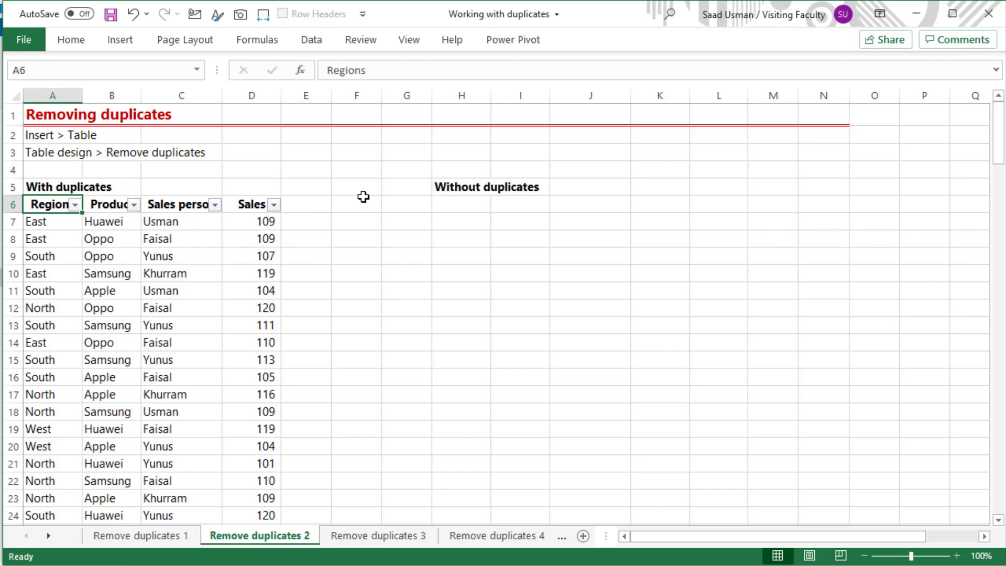
key("shift+Right")
key("shift+Right")
key("shift+Right")
key("ctrl+shift+Down")
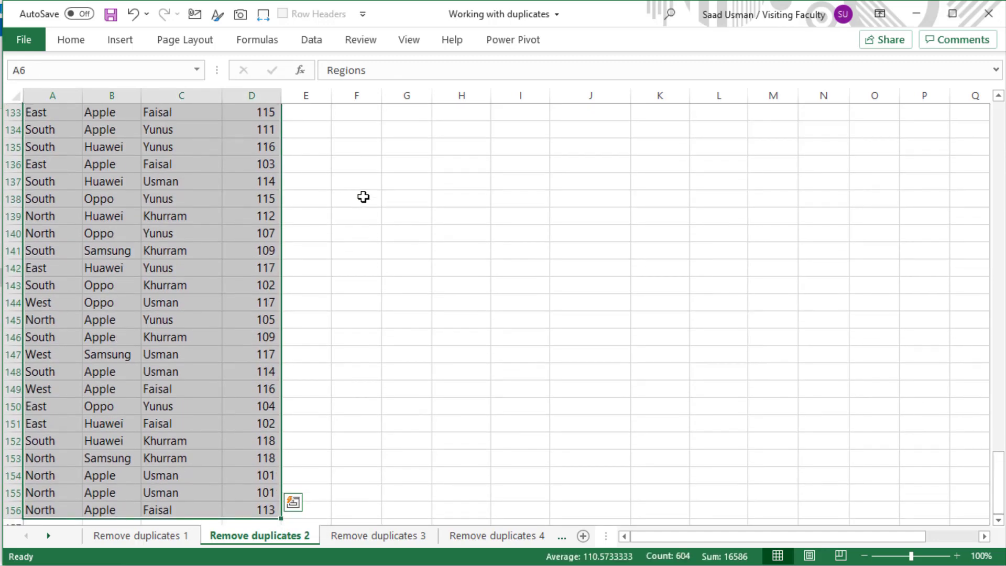
key("ctrl+c")
key("ctrl+shift+Up")
key("Right")
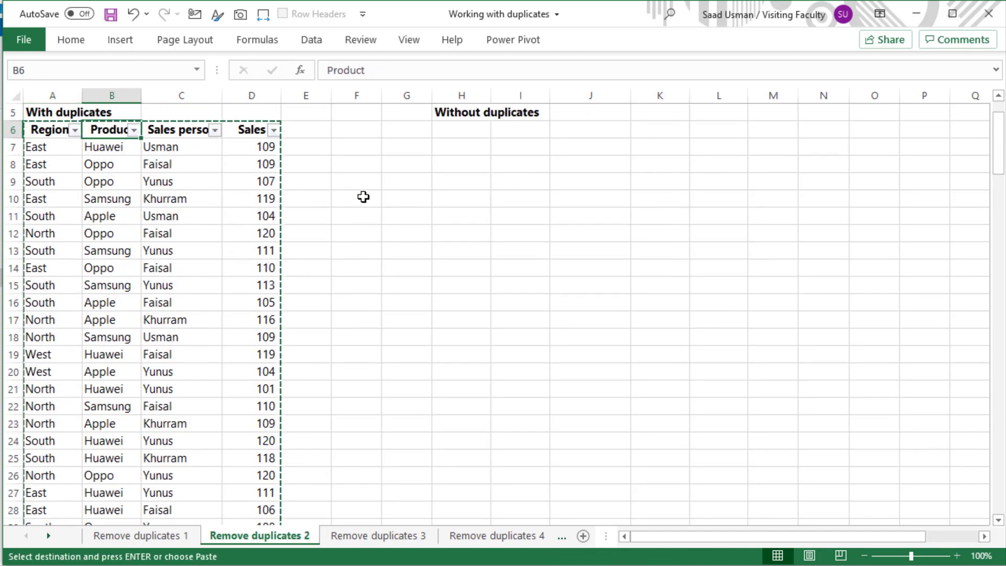
key("Right")
key("Right")
key("Right")
key("Right")
key("Right")
key("Right")
key("Return")
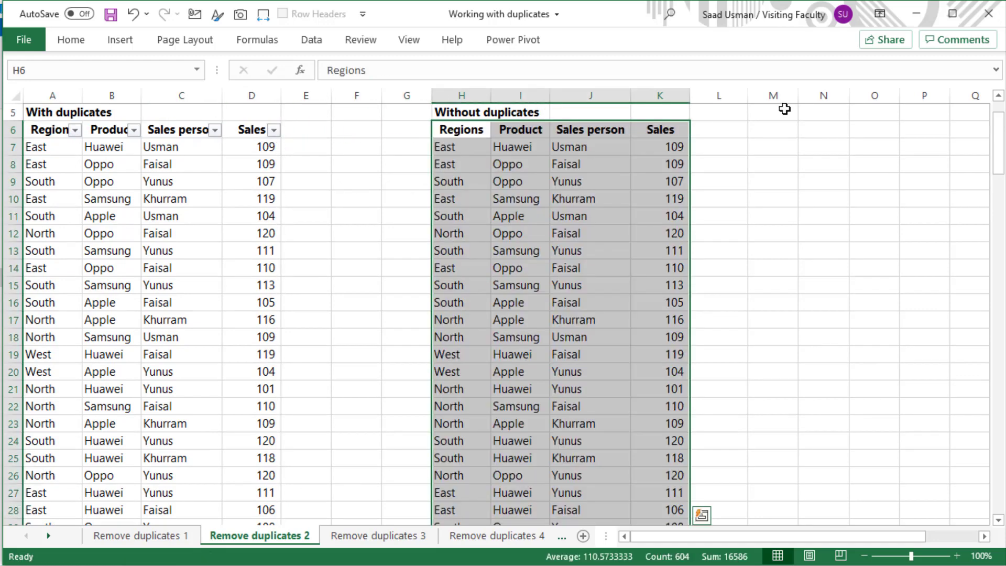
- Convert the copied range H6:K156 into a table with headers
left_click(999, 97)
left_click(999, 96)
left_click(999, 96)
left_click(999, 97)
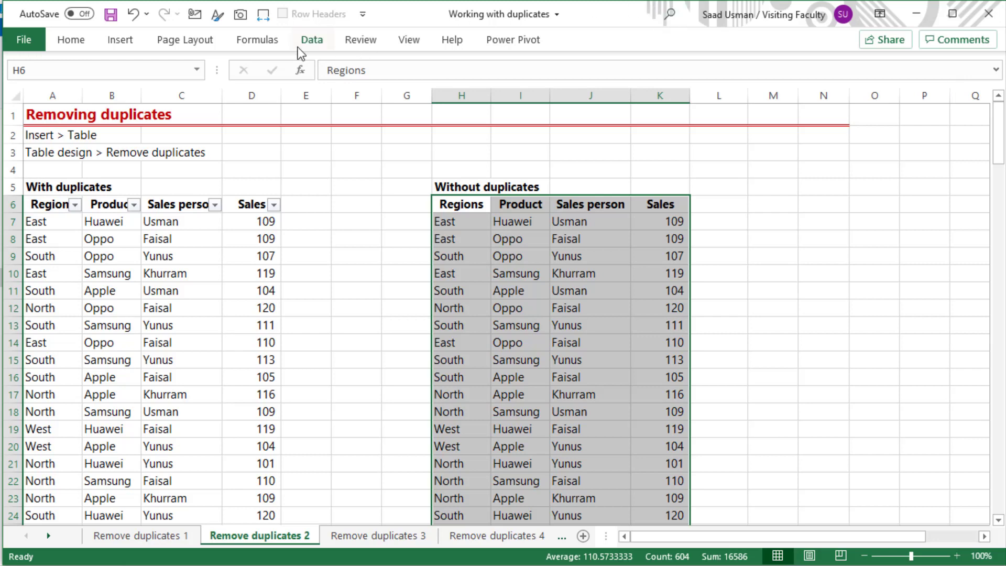
left_click(128, 42)
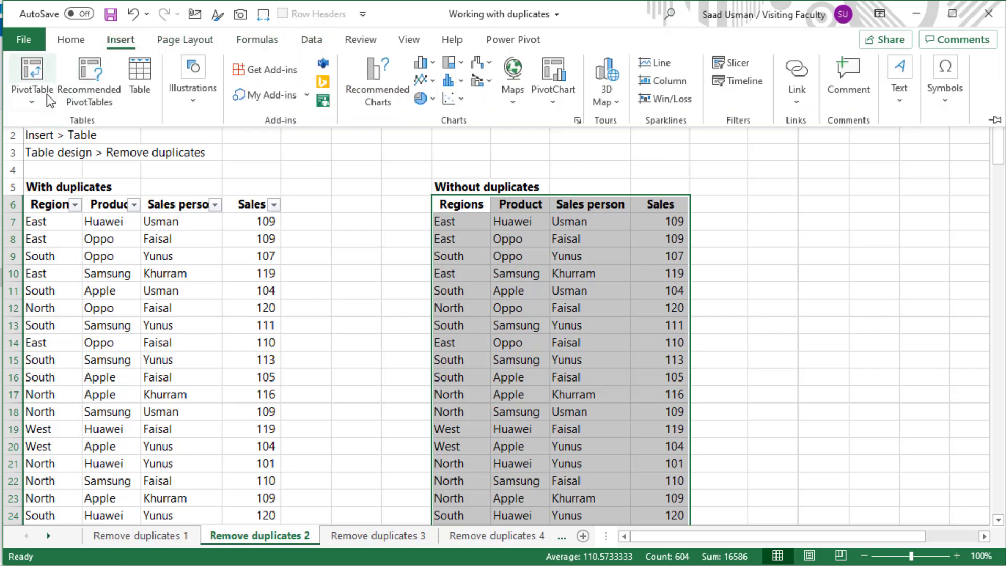
left_click(133, 83)
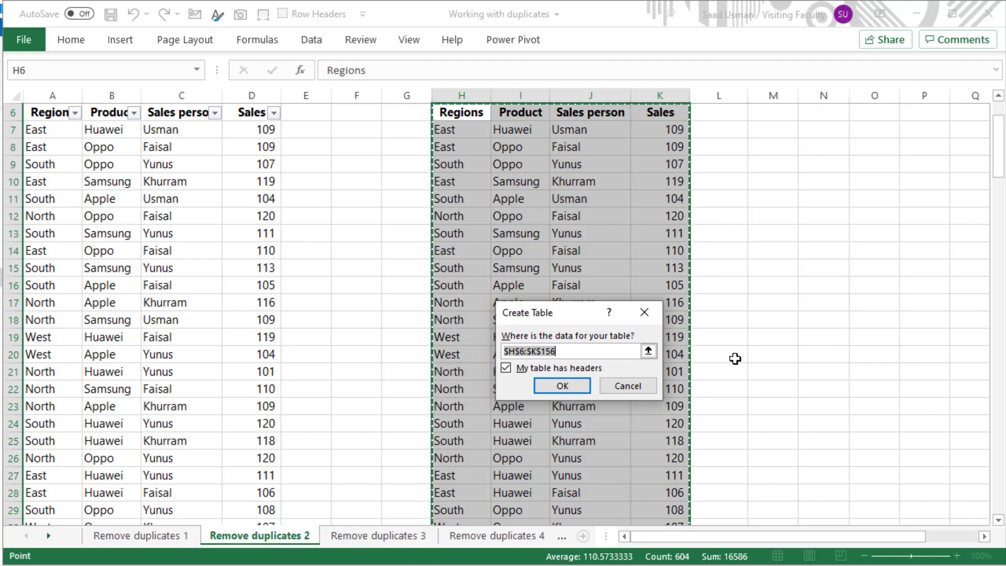
left_click(552, 394)
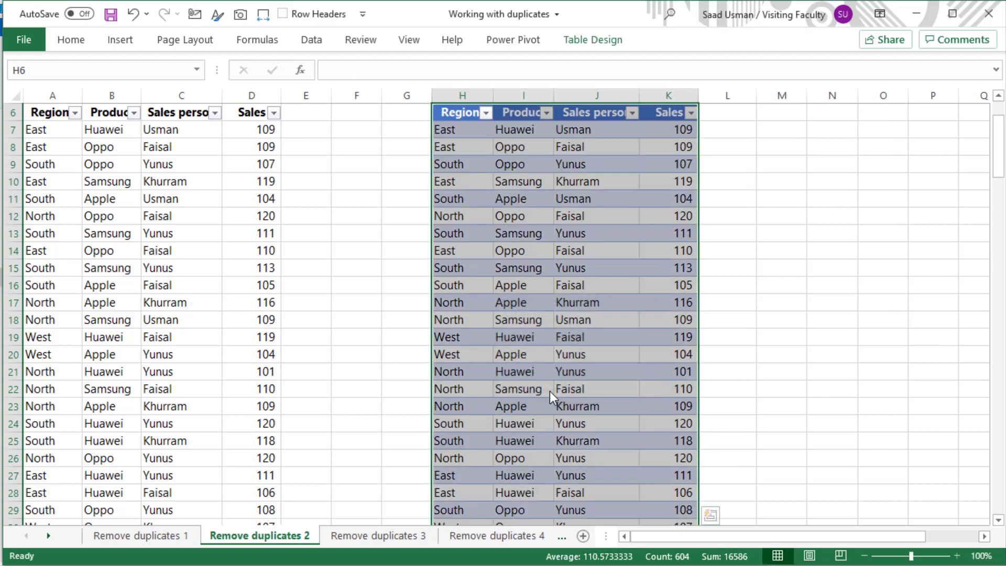
- Remove the duplicate rows from the new table, checking the Regions, Product, Sales person and Sales columns
key("Up")
key("Up")
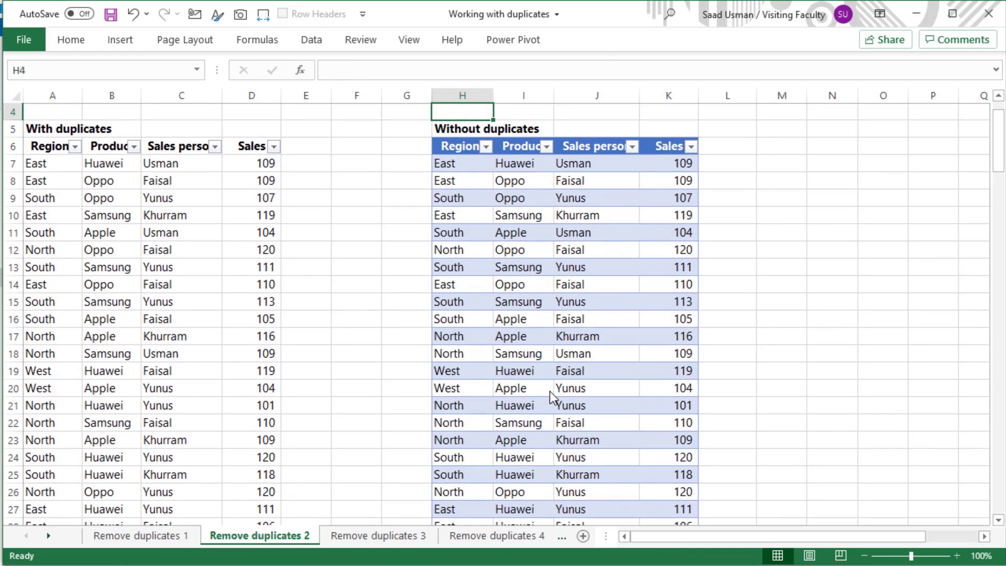
key("Down")
key("Down")
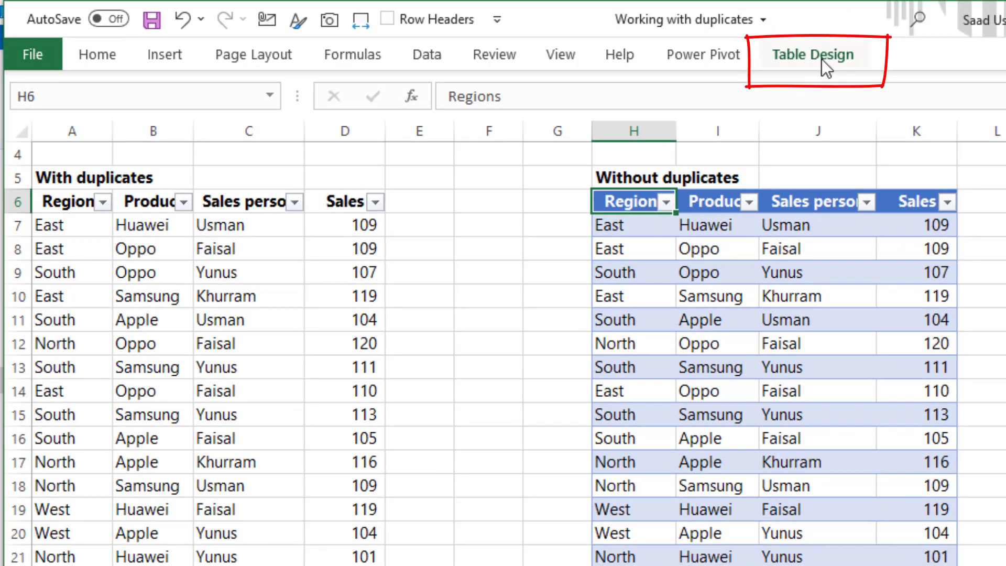
left_click(822, 59)
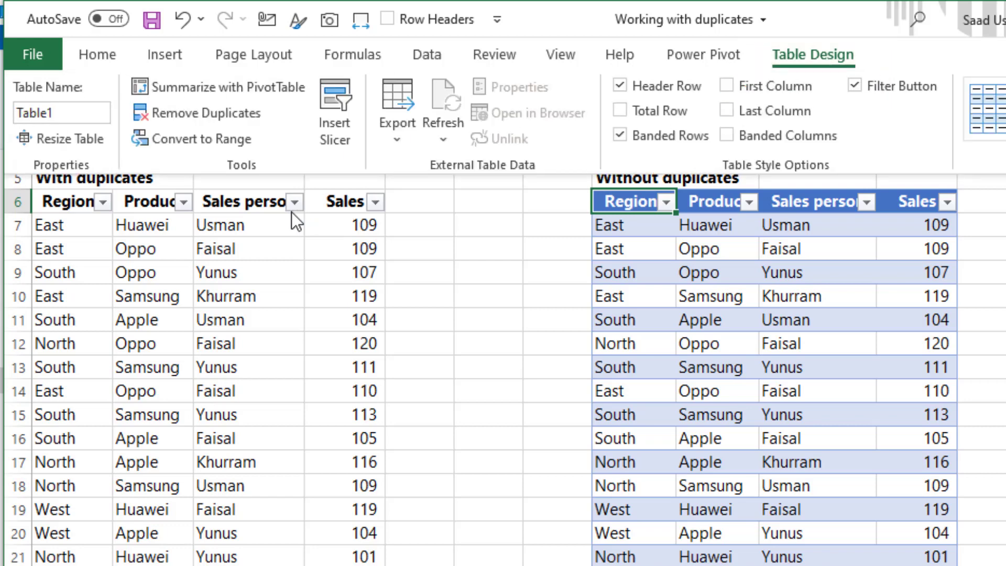
left_click(199, 117)
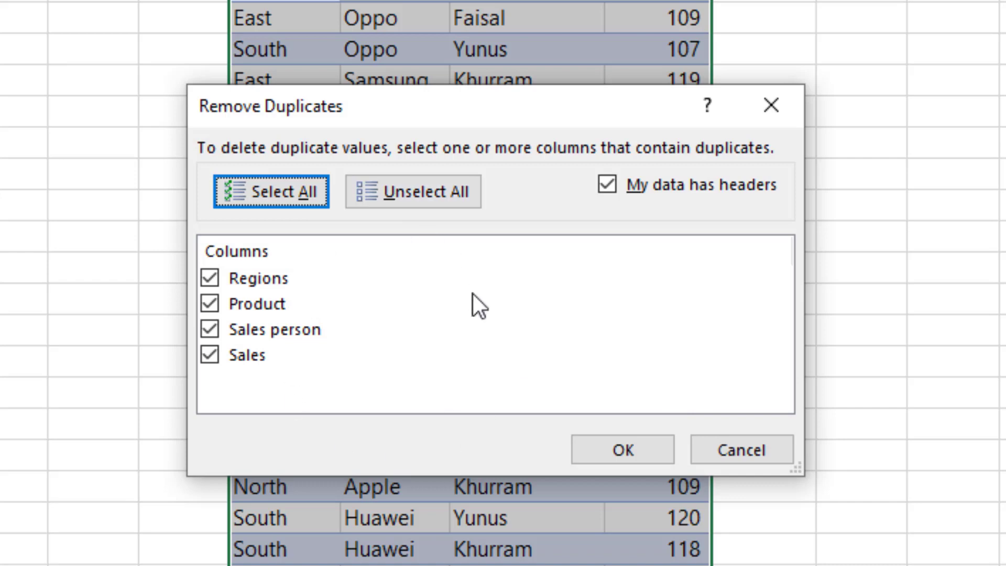
left_click(581, 451)
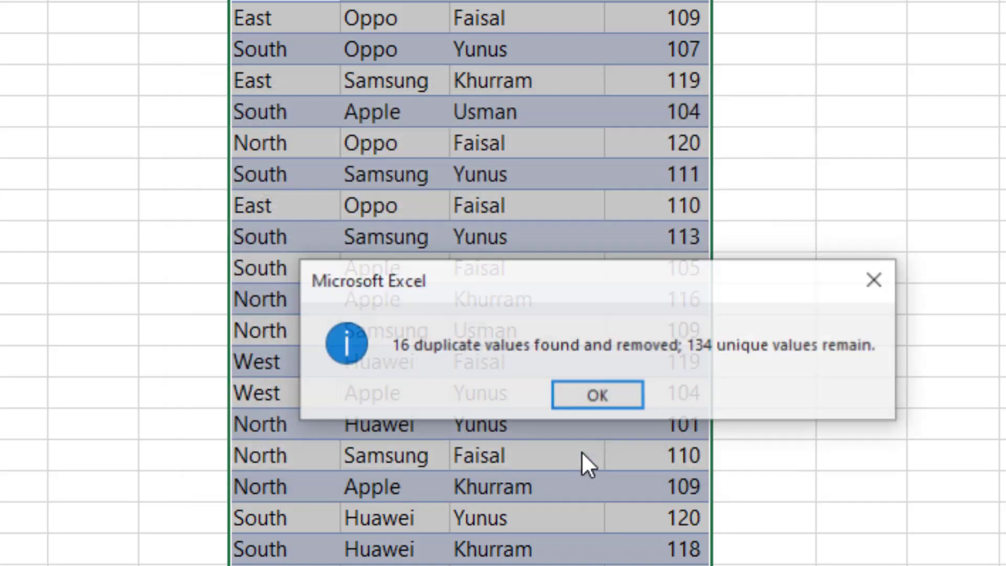
left_click(581, 391)
left_click(491, 297)
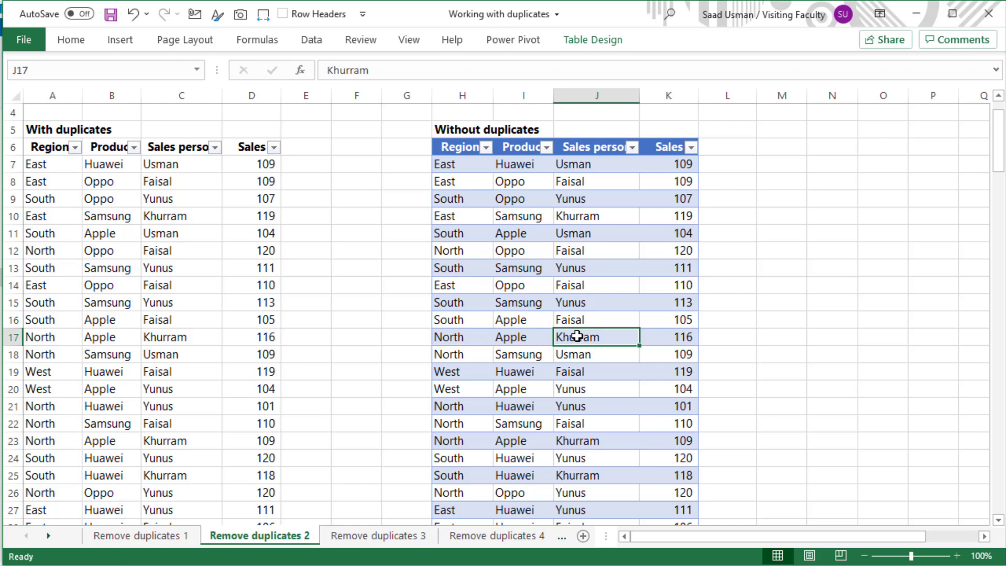
- On the Remove duplicates 3 sheet, start an Advanced Filter on the With duplicates data (A6:D156)
key("ctrl+Page_Down")
key("ctrl+Home")
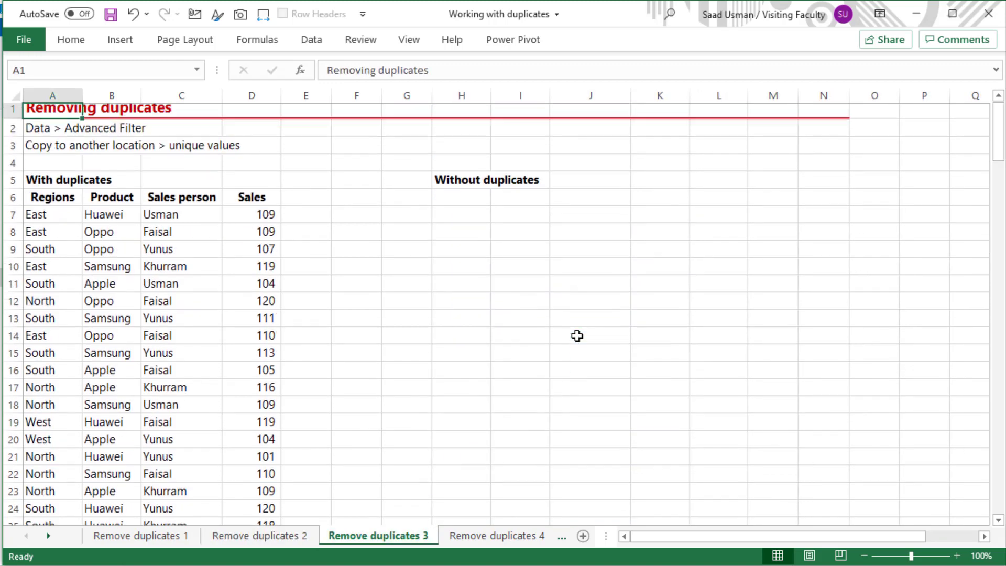
key("Down")
key("Down")
key("Down")
key("Down")
key("Down")
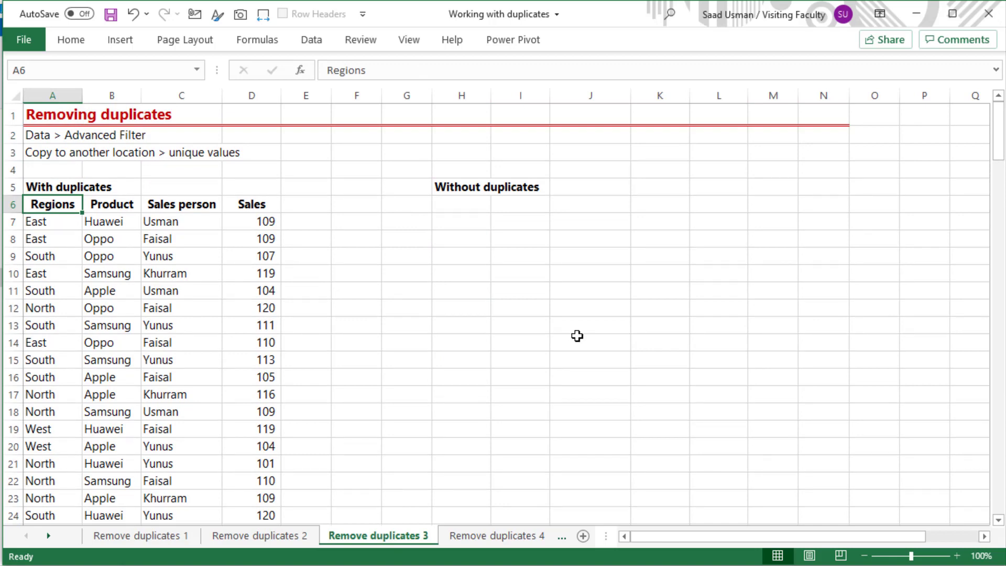
key("ctrl+shift+Right")
key("ctrl+shift+Down")
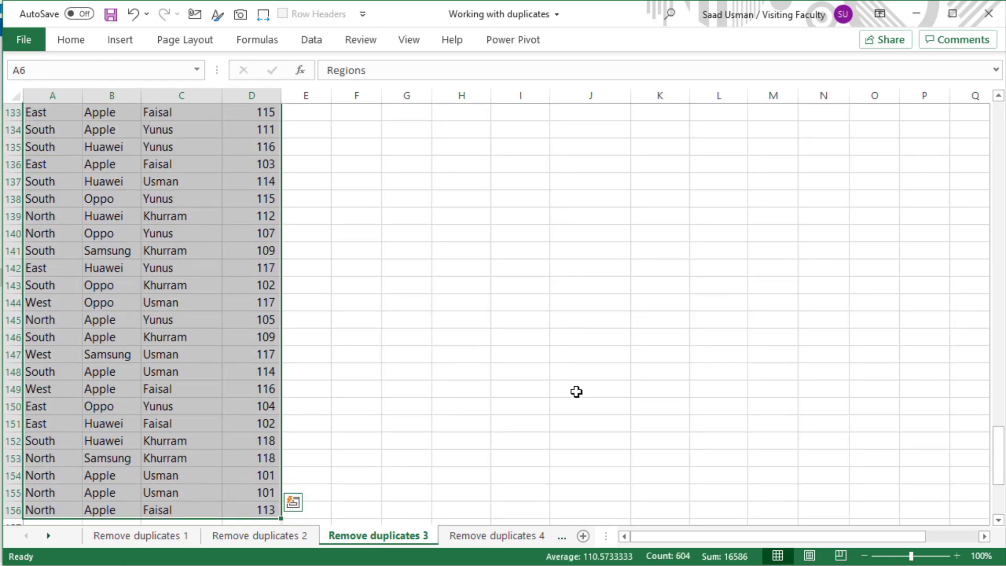
left_click(268, 42)
left_click(302, 45)
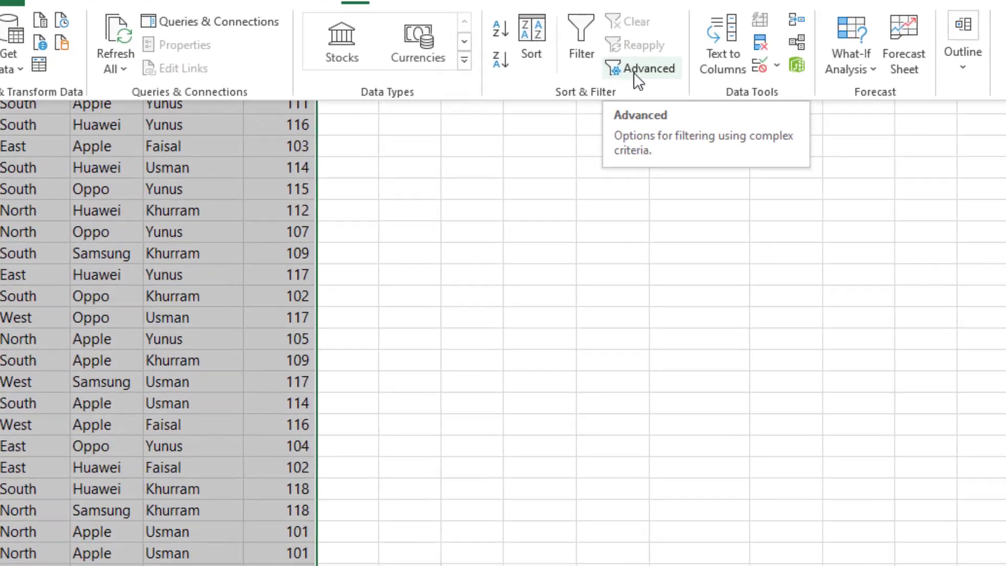
left_click(537, 105)
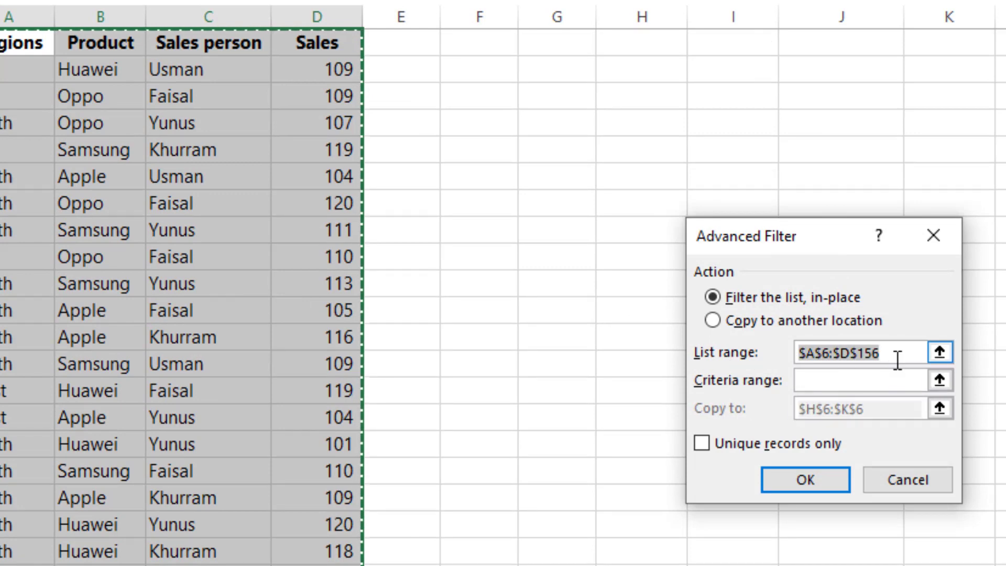
- Set the Advanced Filter to copy unique records only to another location starting at H6, and run it
left_click(734, 321)
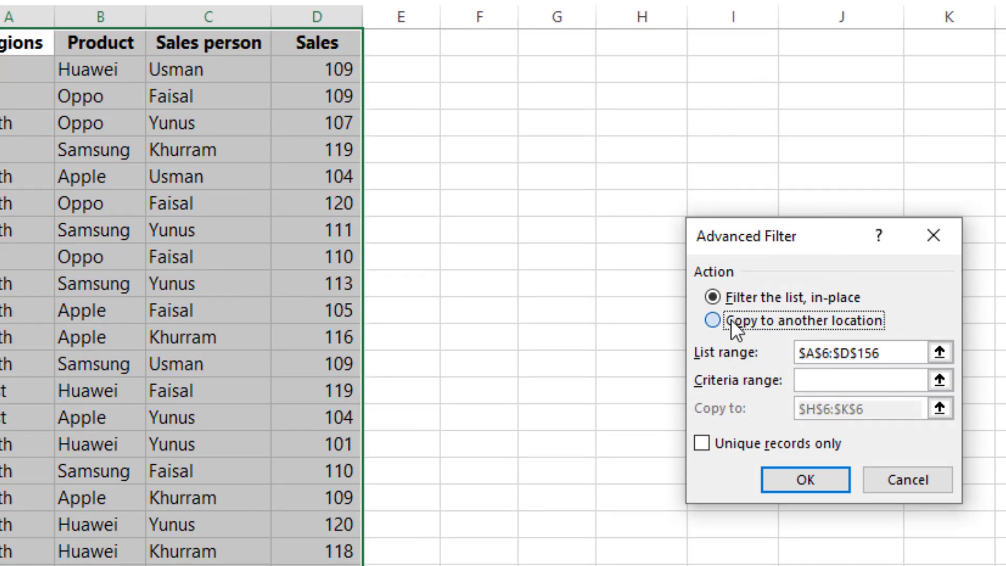
left_click(936, 406)
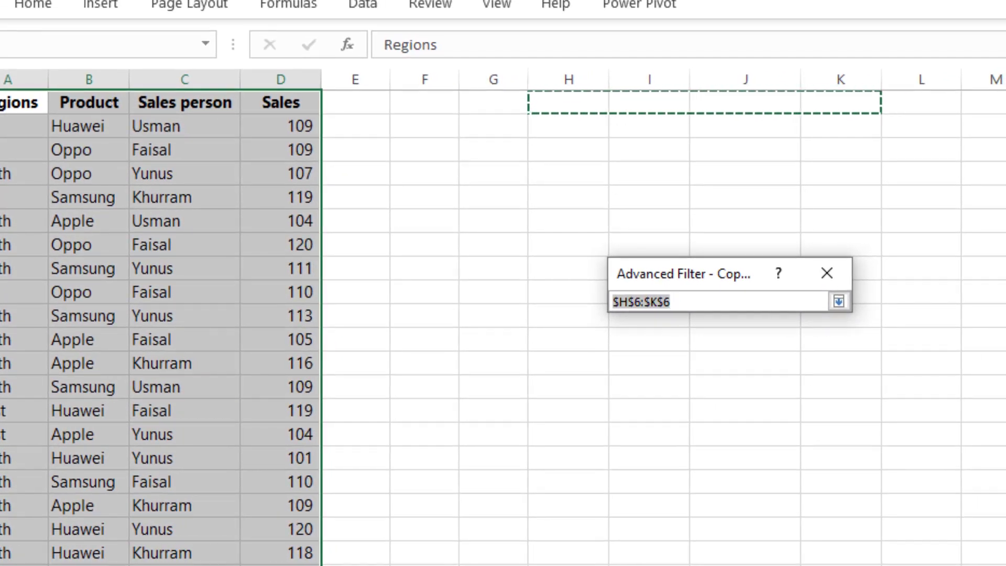
scroll(503, 325, "up", 1)
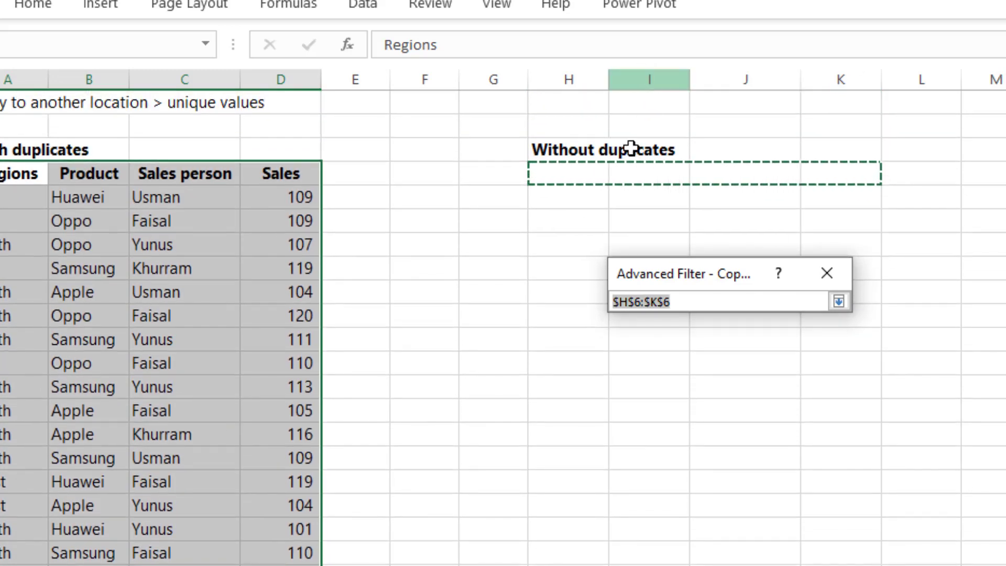
left_click(562, 182)
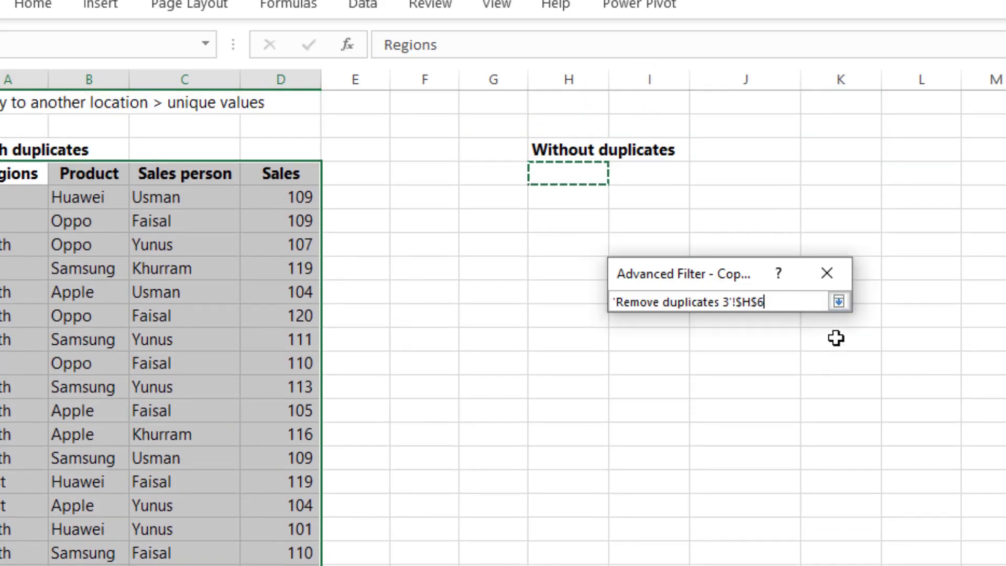
left_click(839, 302)
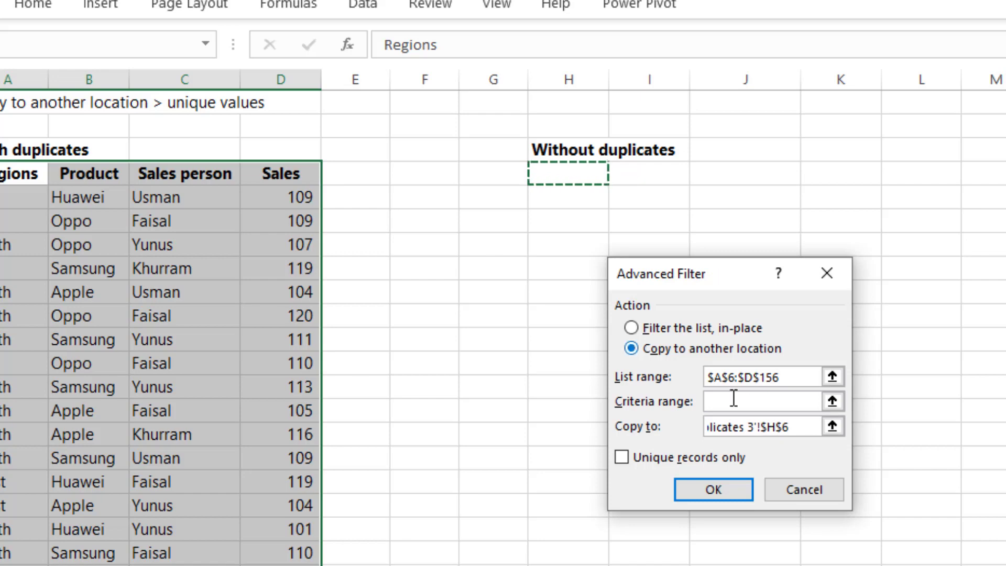
left_click(640, 464)
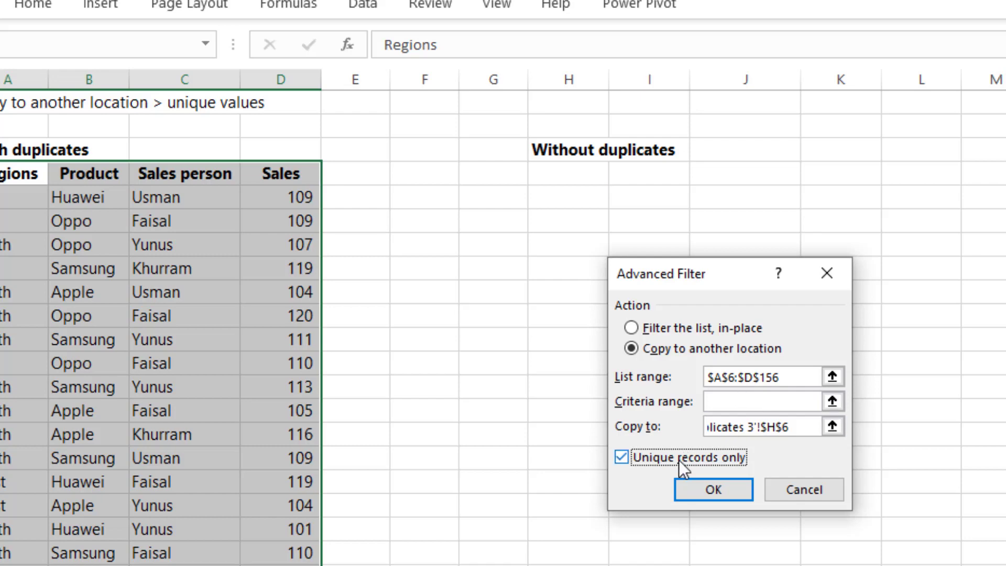
left_click(728, 493)
- Compare where the filtered list ends with where the original With duplicates list ends
left_click(860, 181)
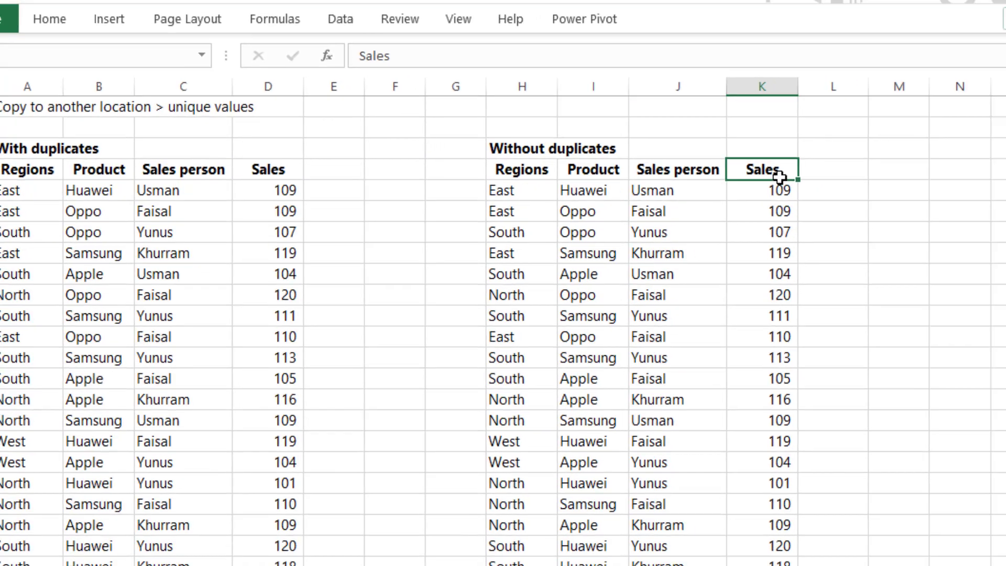
key("ctrl+Down")
key("Down")
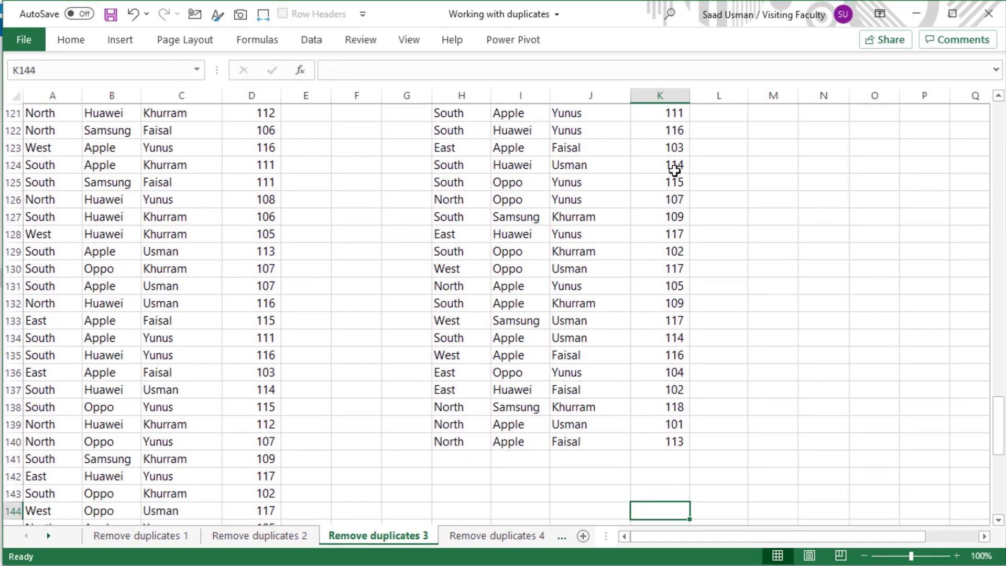
key("Down")
key("Down")
key("Down")
key("Down")
key("Down")
key("Down")
key("Down")
key("Down")
key("Down")
key("Down")
key("Down")
key("Down")
key("Down")
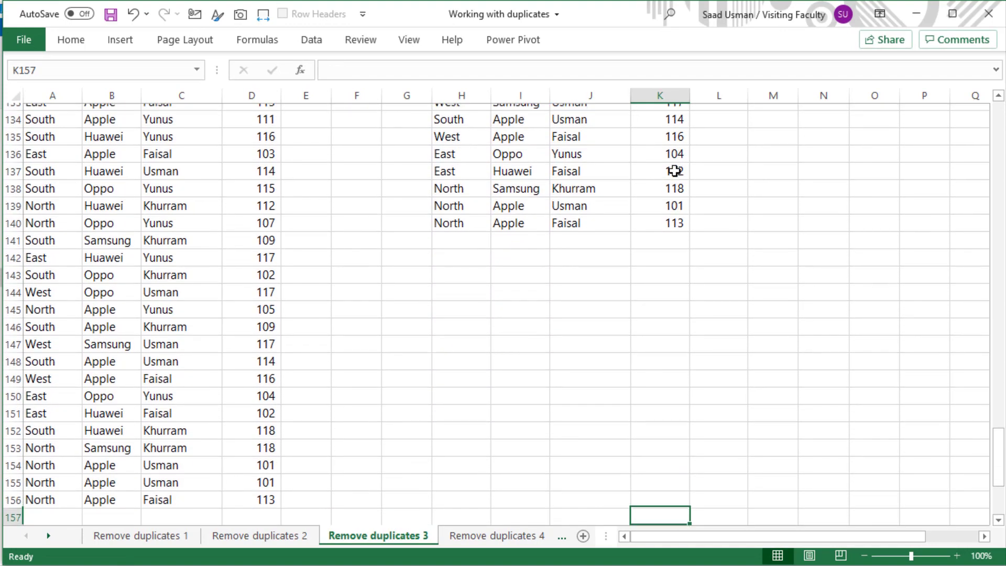
key("Down")
- Select the filtered list's Sales values (K7:K140) to check how many records it holds, then return to the sheet's start
key("Up")
key("Up")
key("Up")
key("Up")
key("Up")
key("Up")
key("Up")
key("Up")
key("Up")
key("Up")
key("Up")
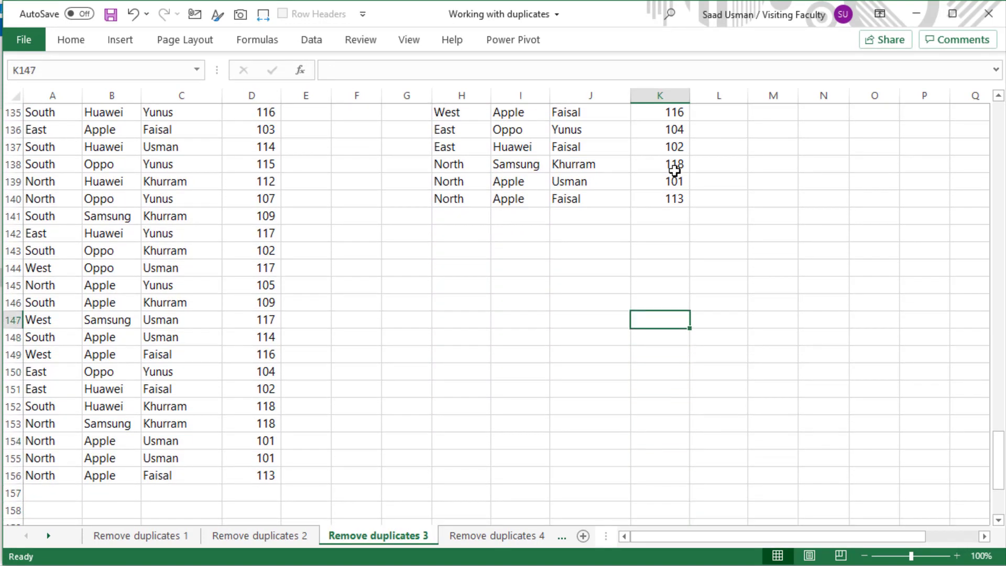
key("Up")
key("Up")
key("Up")
key("Up")
key("Up")
key("Up")
key("Up")
key("ctrl+shift+Up")
key("shift+Down")
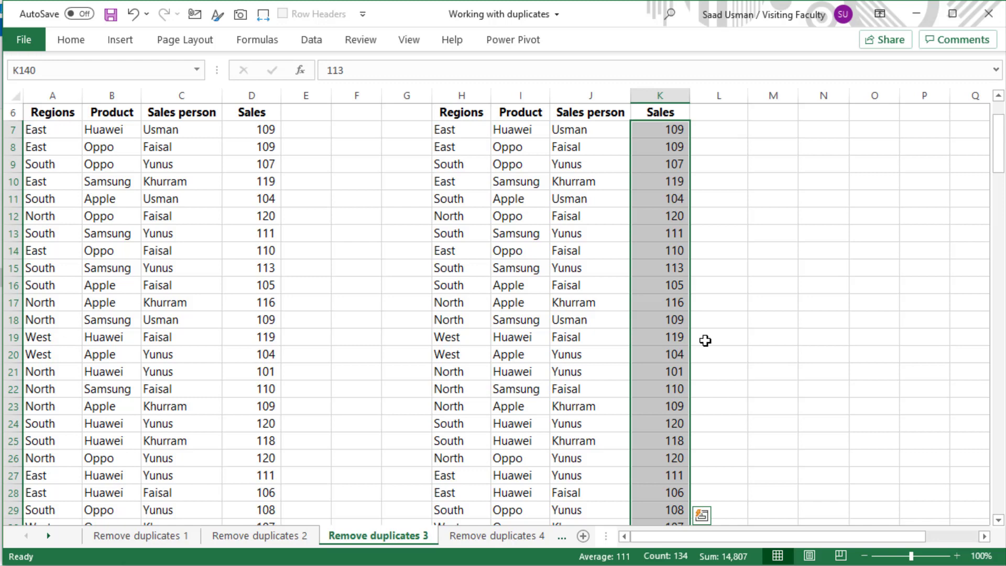
key("ctrl+Home")
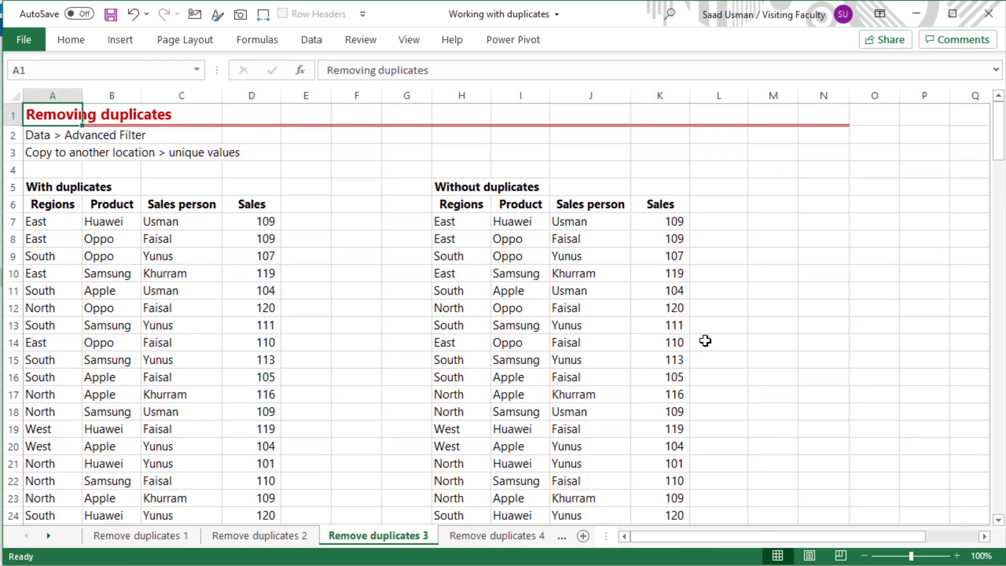
- On the Remove duplicates 4 sheet, start a PivotTable from the With duplicates data (A6:D156)
key("ctrl+Page_Down")
key("ctrl+Home")
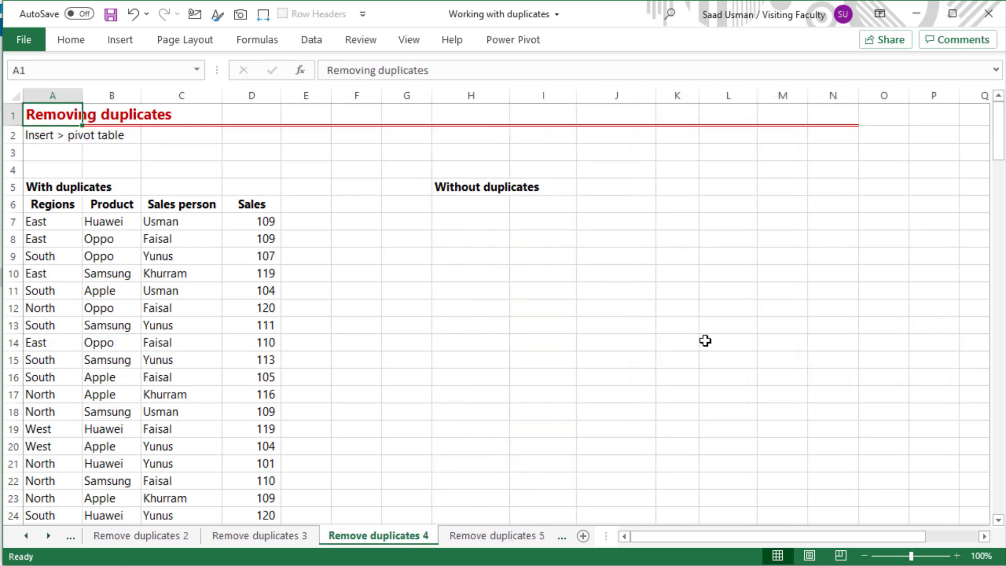
key("Down")
key("Down")
key("Down")
key("Down")
key("Down")
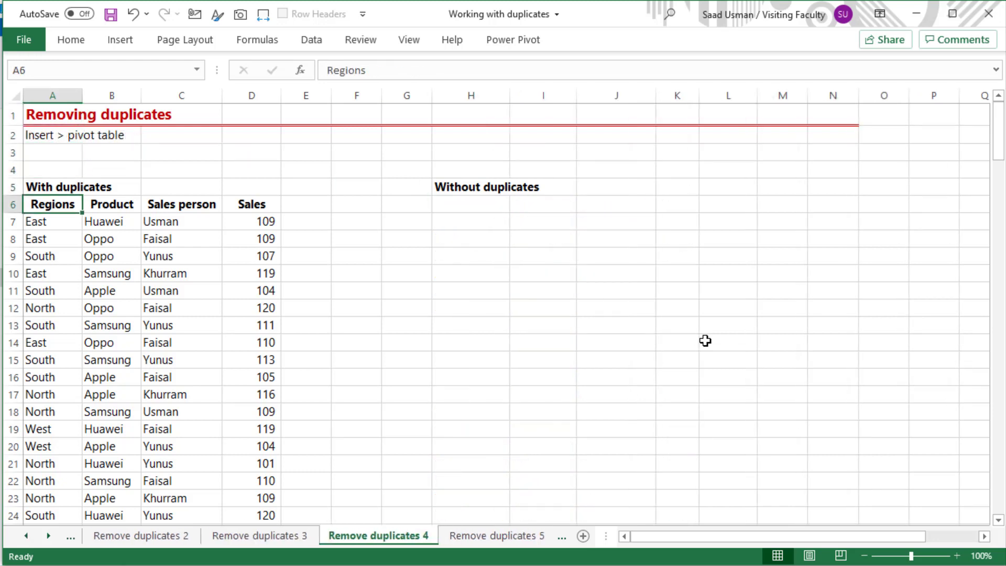
key("ctrl+shift+Right")
key("shift+Down")
key("ctrl+shift+Down")
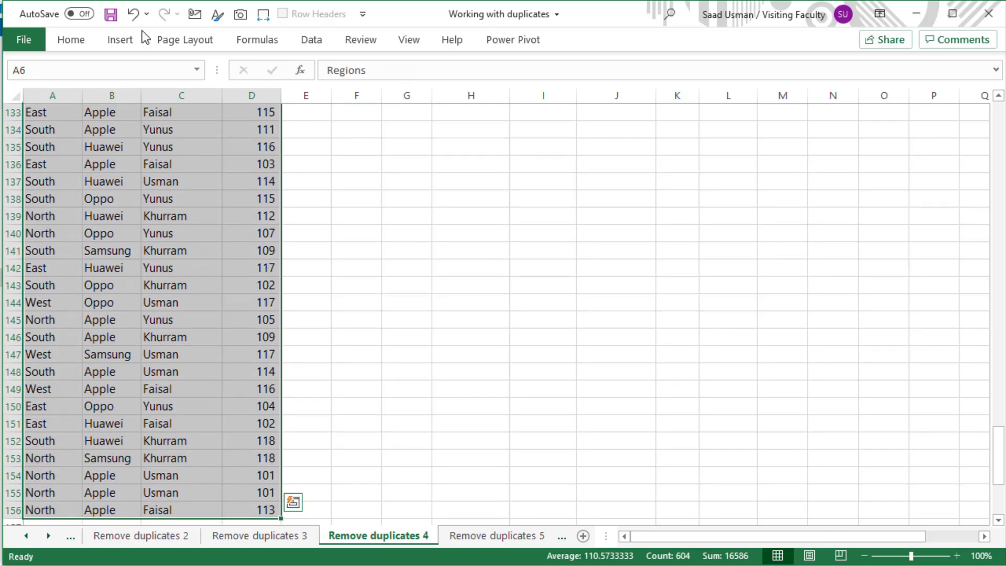
left_click(118, 41)
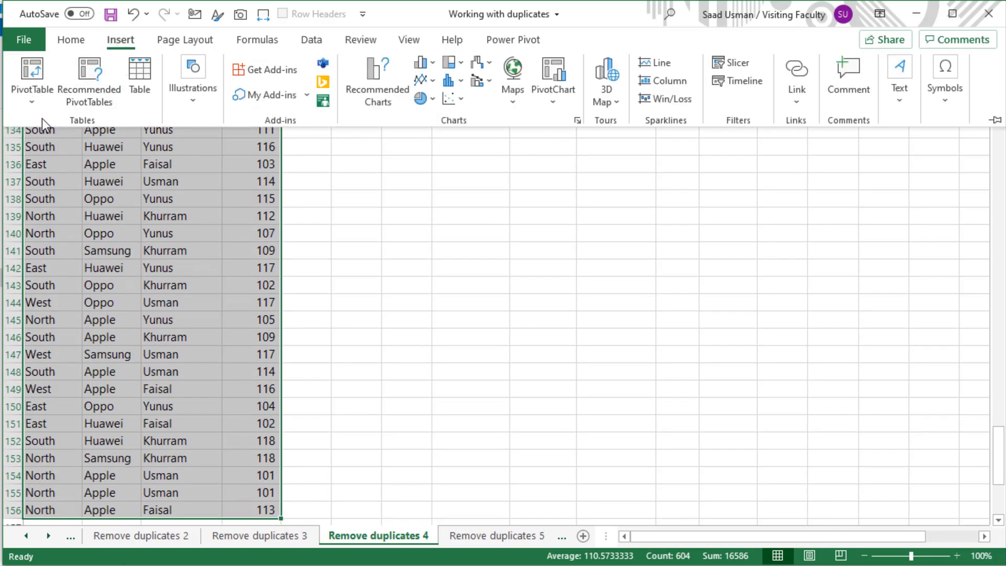
left_click(33, 90)
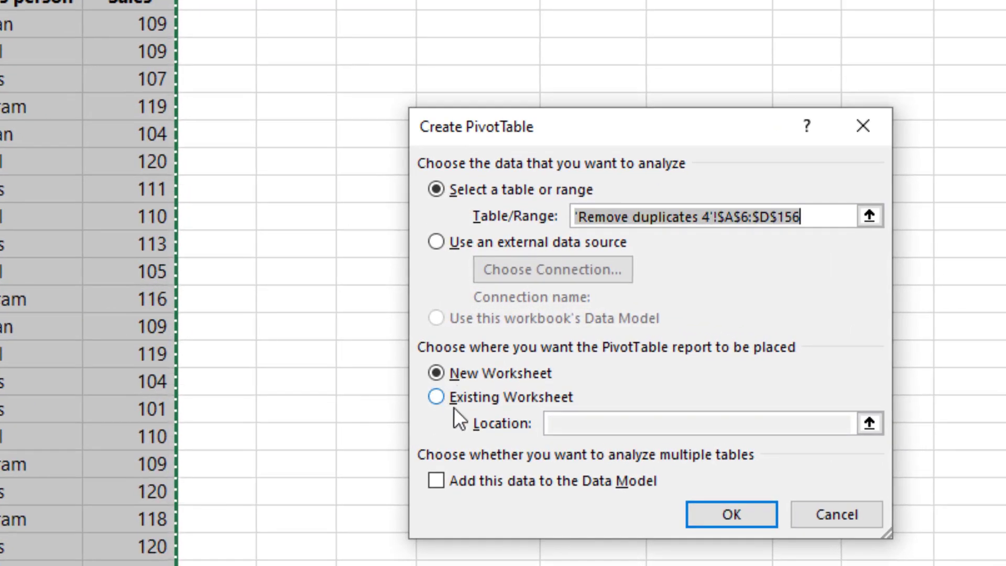
- Set the PivotTable's location to cell H6 of the existing worksheet and create it
left_click(453, 398)
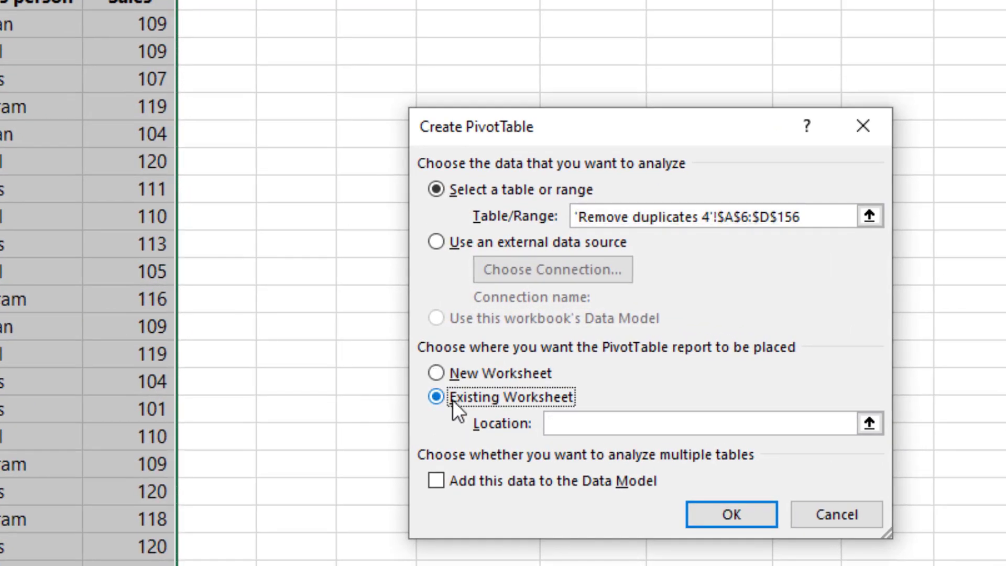
left_click(491, 10)
key("alt+n")
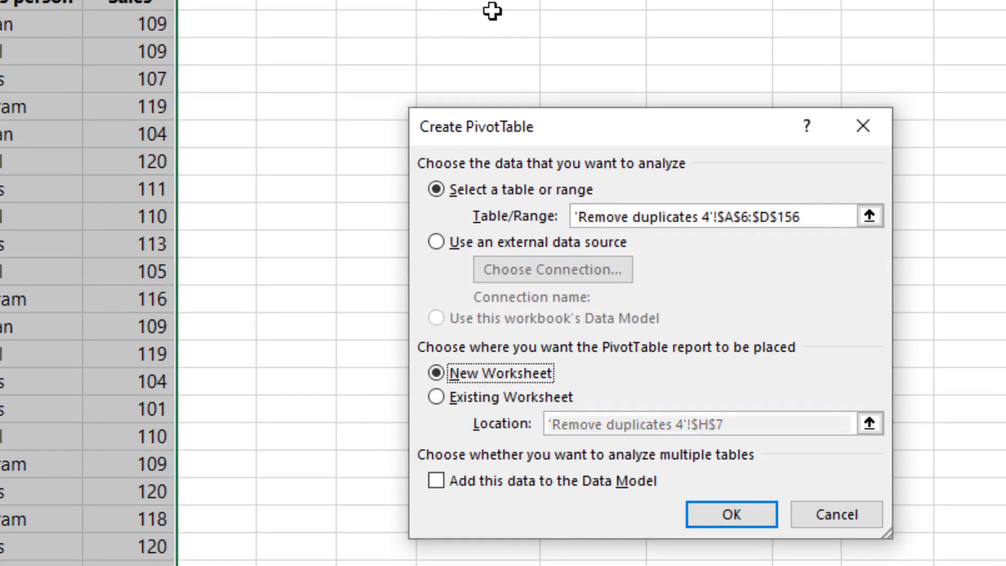
key("alt+e")
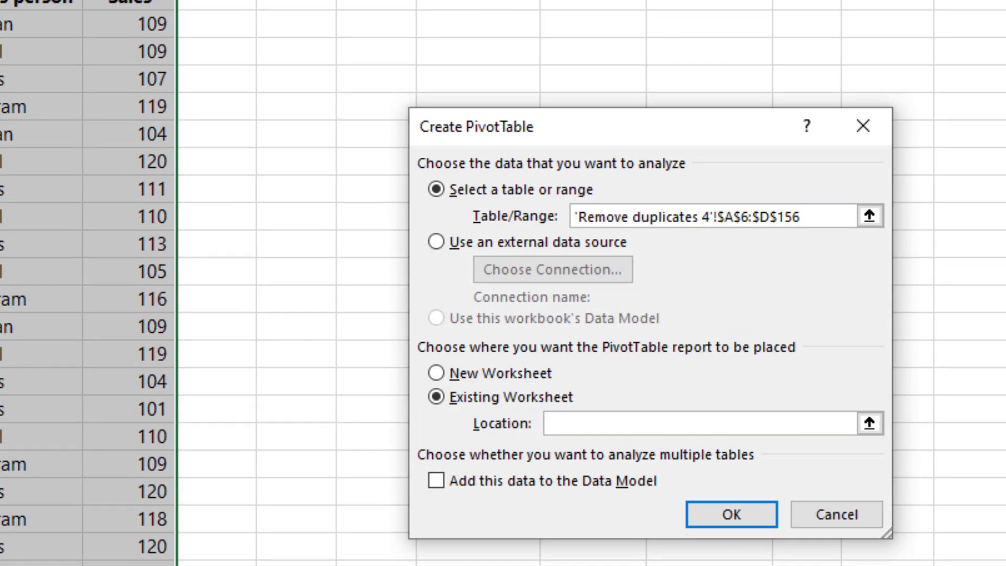
left_click(476, 3)
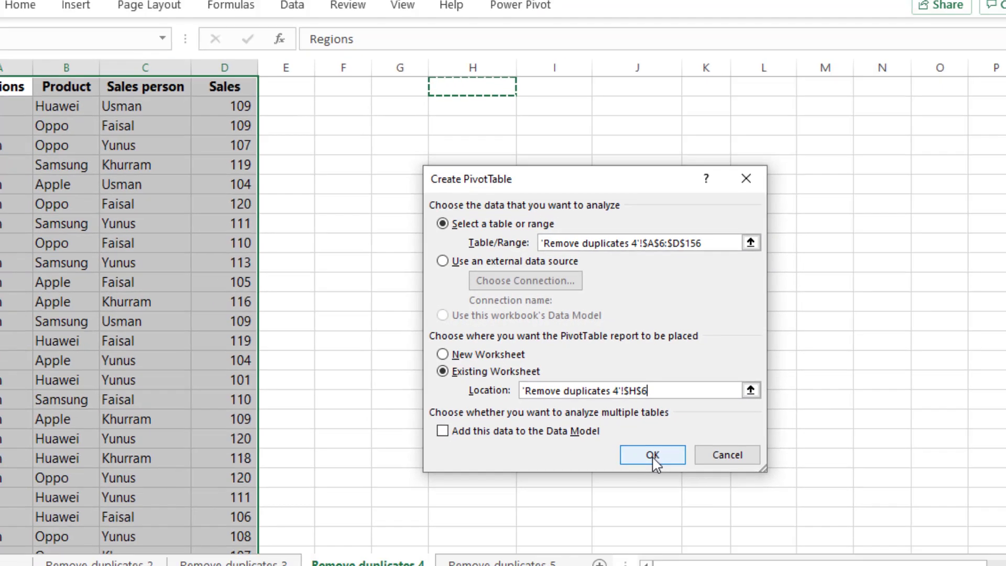
left_click(732, 515)
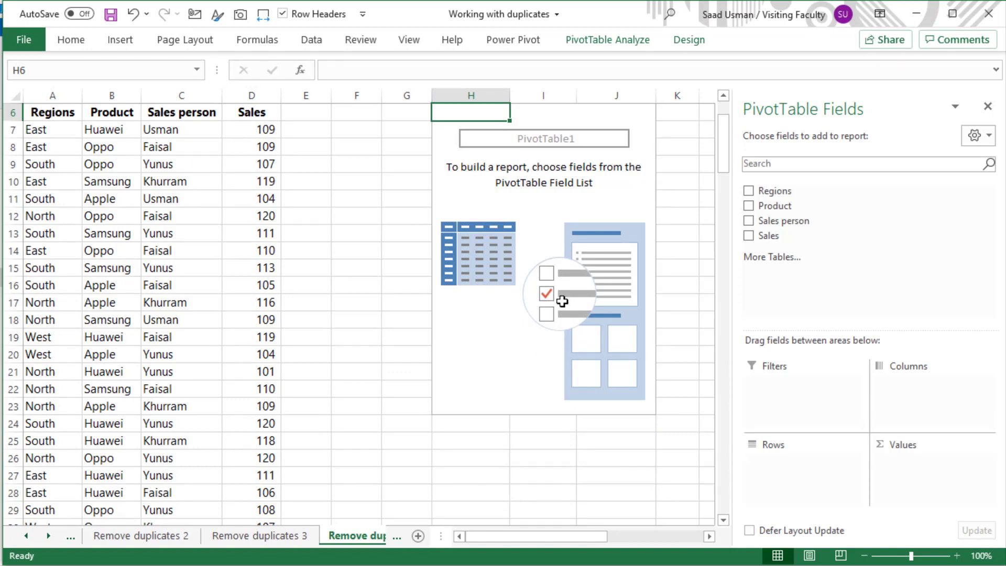
- Add Regions, Product, Sales person and Sales to the PivotTable, placing all four fields in the Rows area
left_click(749, 191)
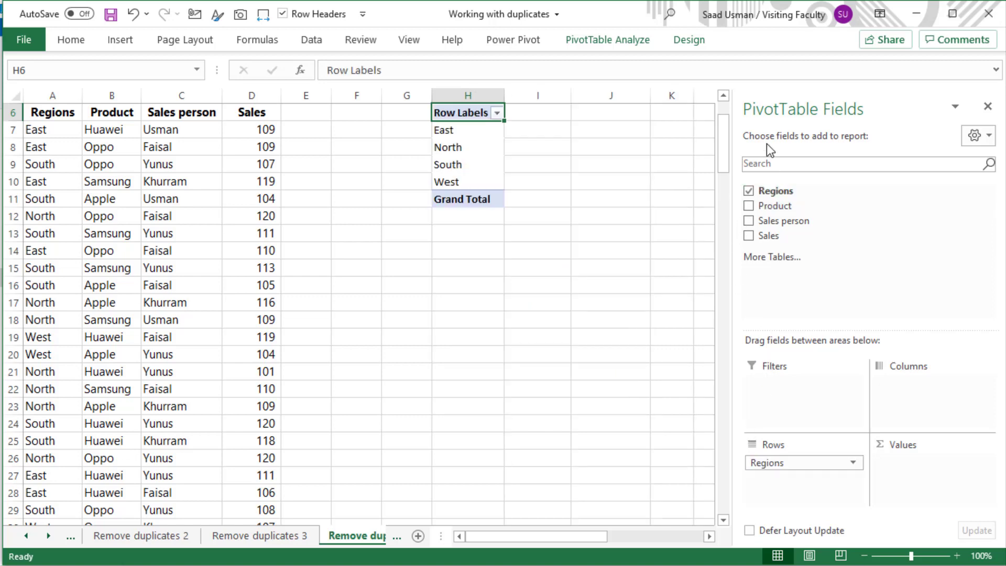
left_click(749, 206)
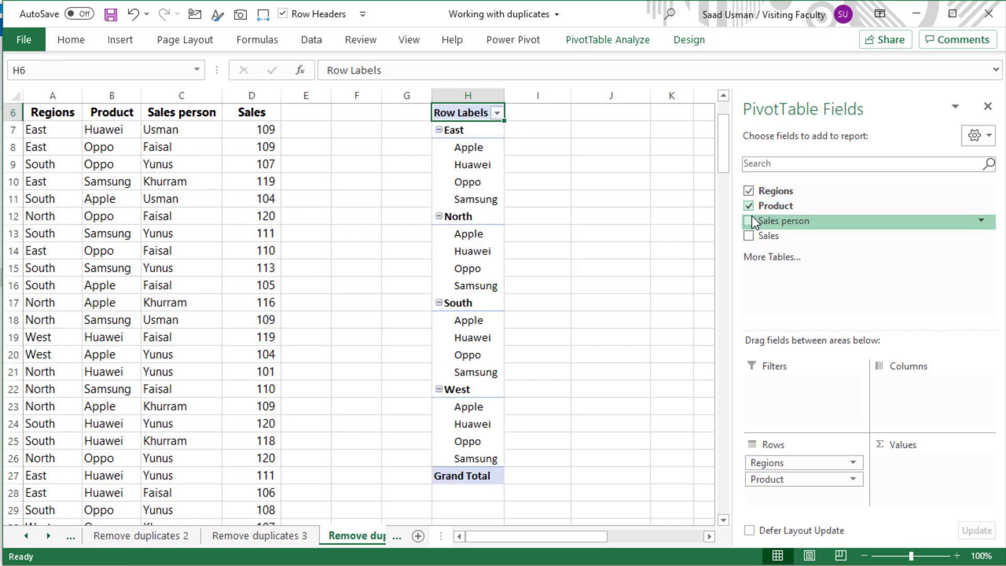
left_click(750, 221)
left_click(749, 236)
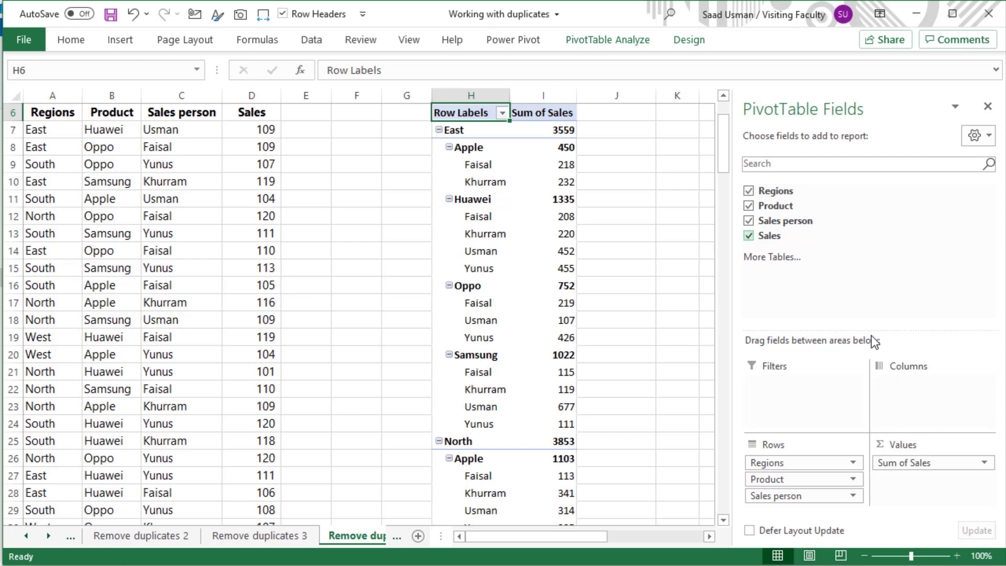
left_click_drag(872, 325, 872, 260)
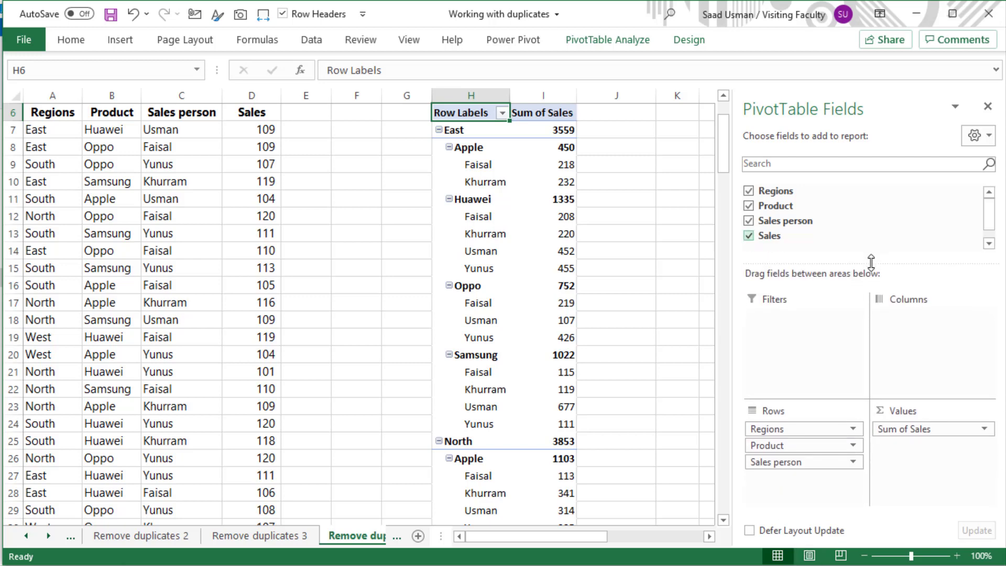
left_click_drag(919, 429, 835, 483)
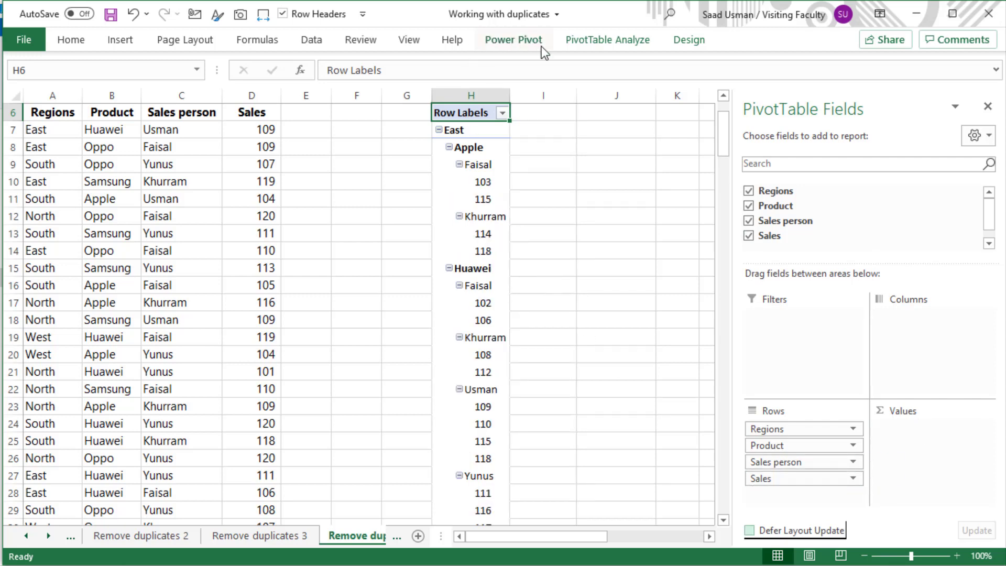
- Set the PivotTable's report layout to repeat all item labels
left_click(678, 43)
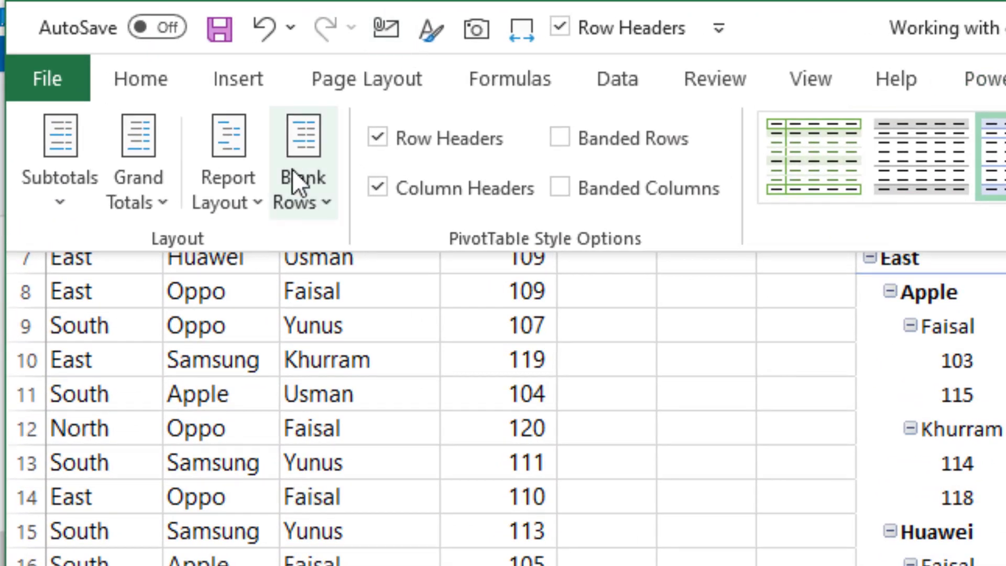
left_click(236, 190)
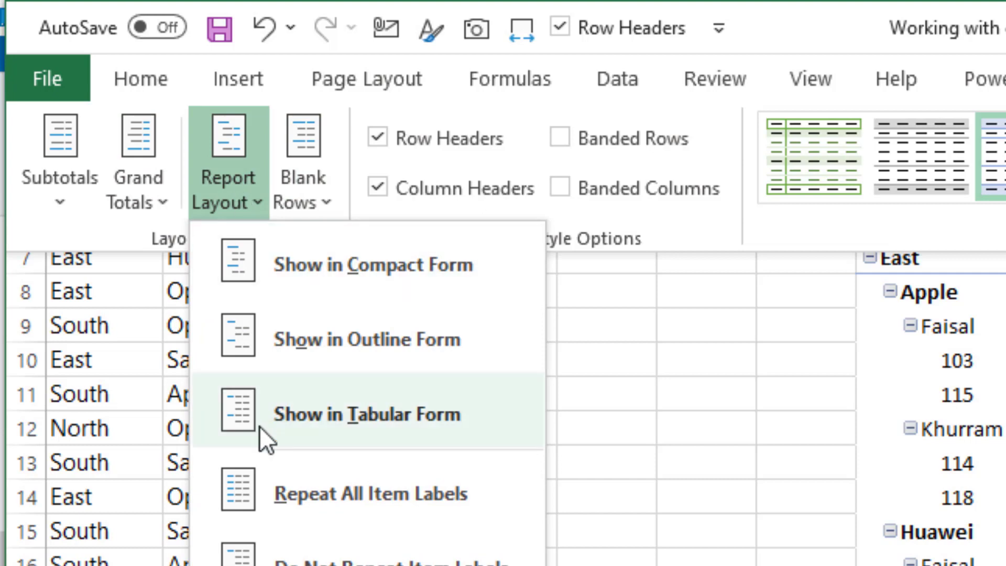
left_click(259, 501)
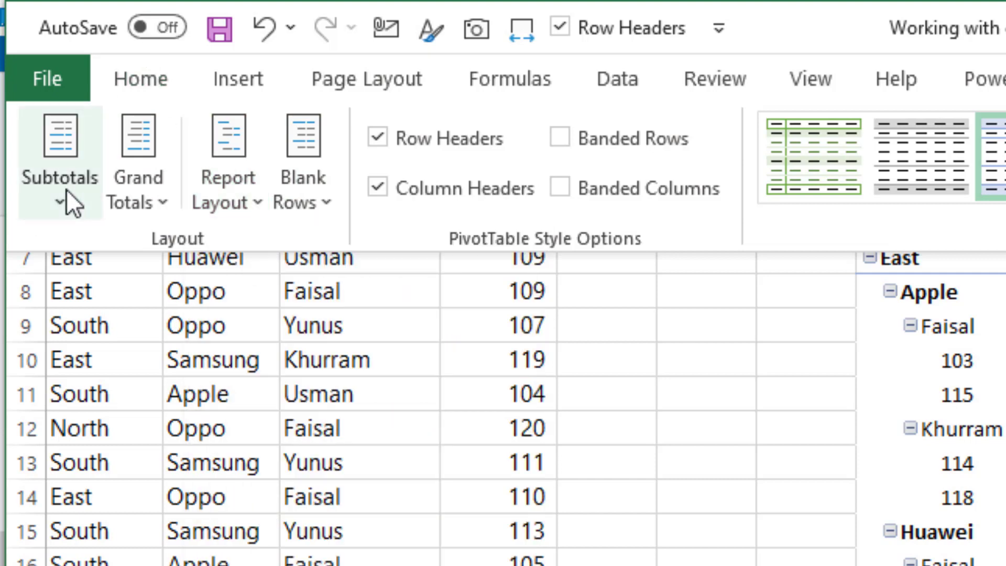
- Show the PivotTable in tabular form and hide its subtotals
left_click(254, 186)
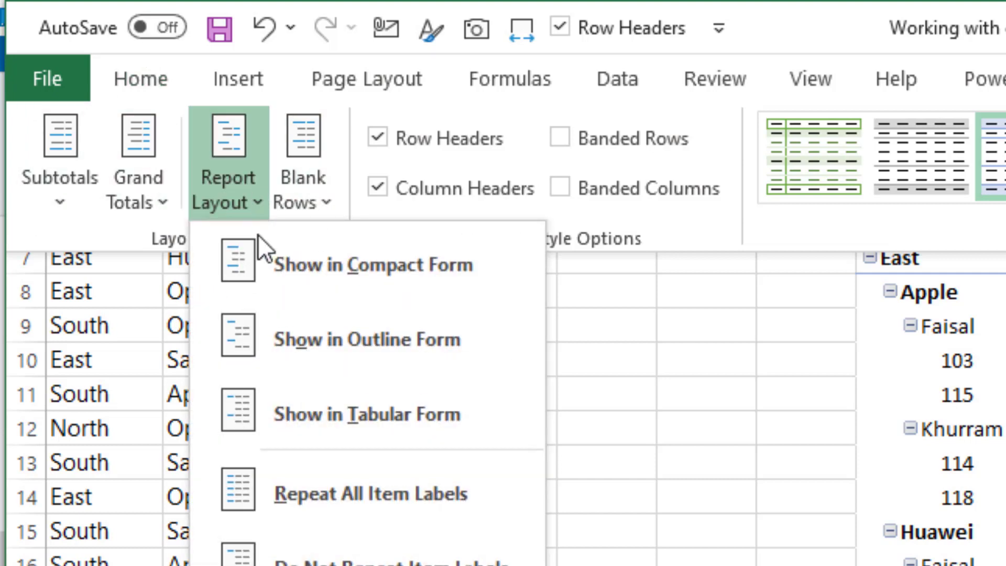
left_click(307, 415)
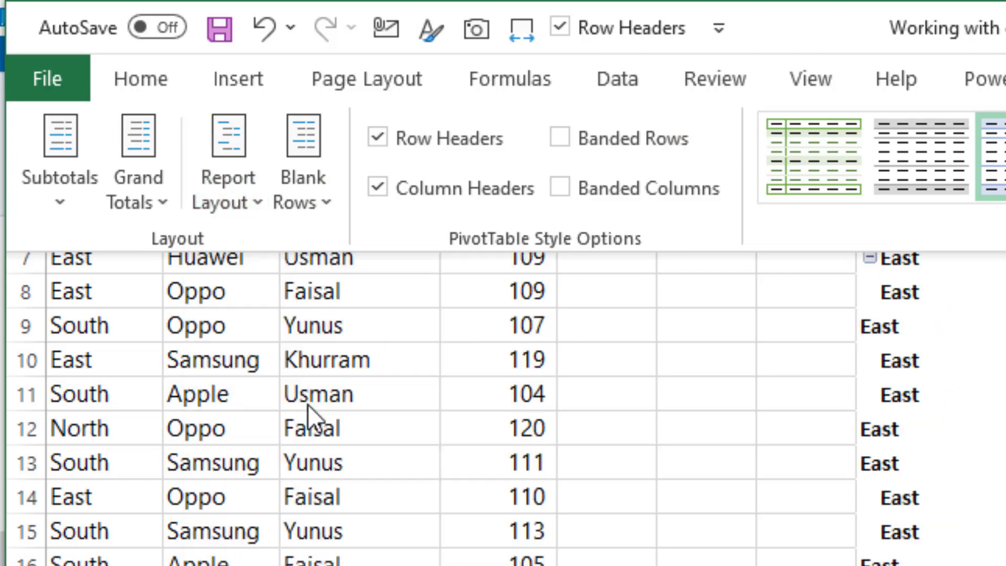
left_click(57, 193)
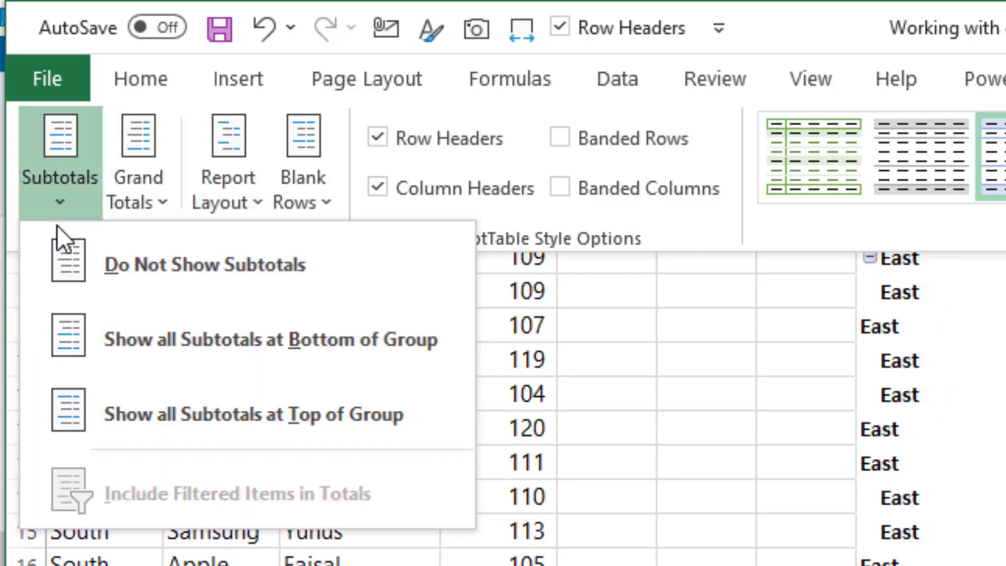
left_click(58, 266)
- Turn the PivotTable's grand totals off for rows and columns and close the PivotTable Fields pane
left_click(160, 199)
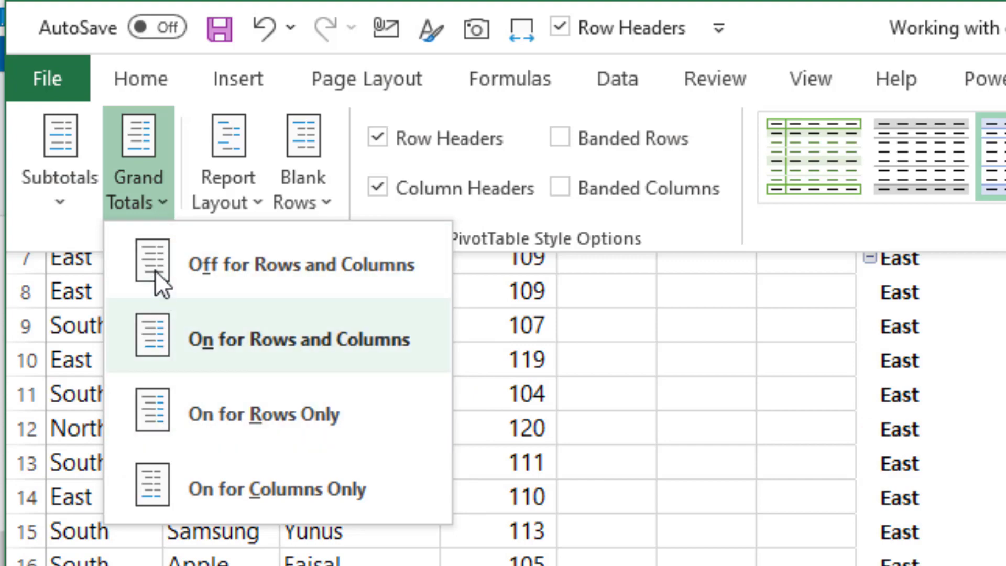
left_click(155, 270)
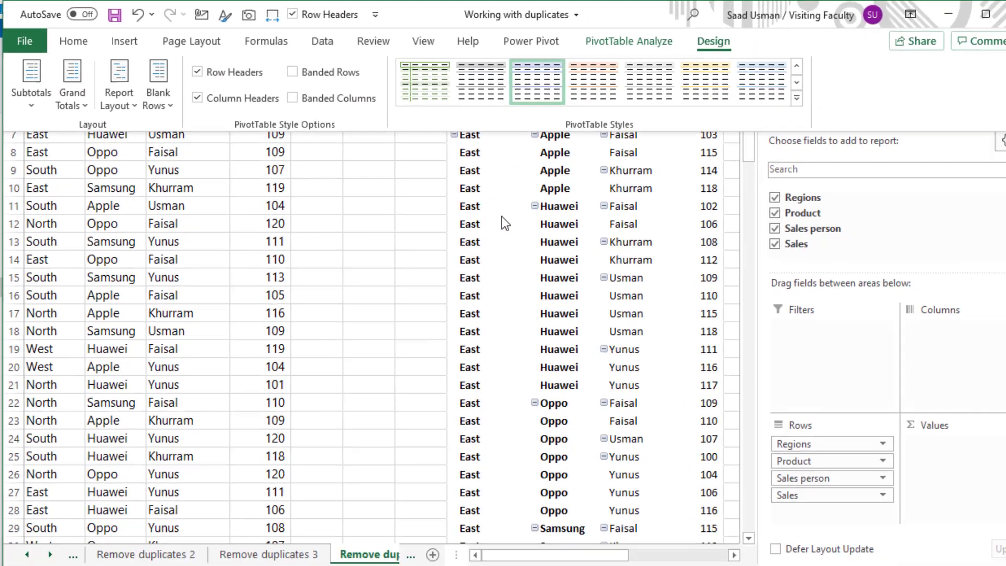
left_click(427, 231)
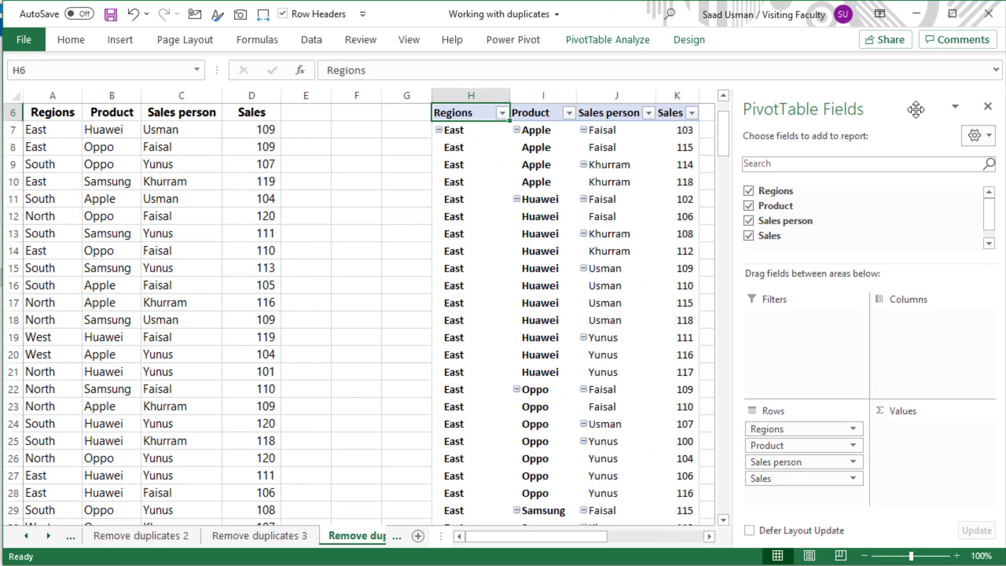
left_click(988, 106)
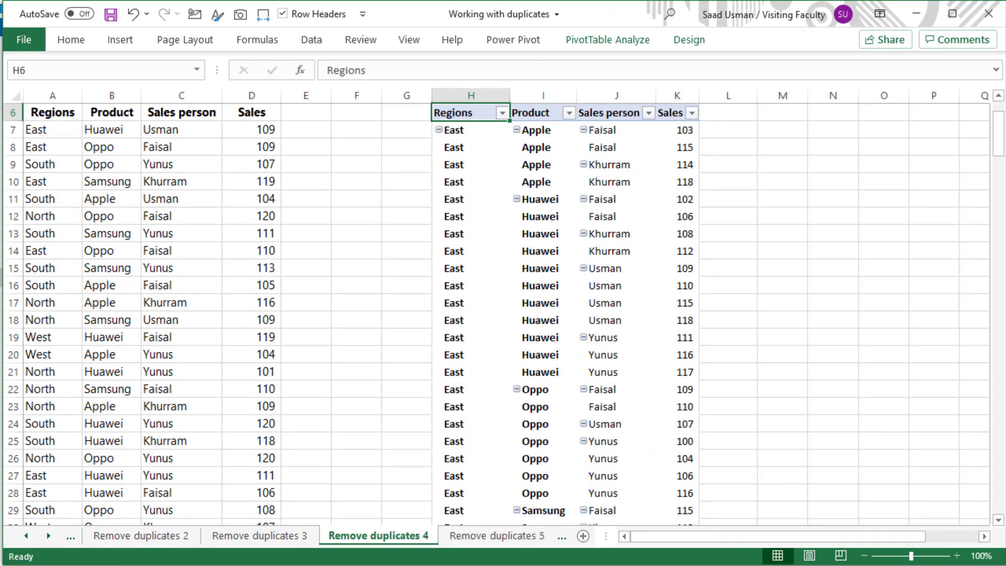
- Examine the PivotTable from its first row down to the end of its list, alongside the source data
key("Up")
key("Down")
key("Down")
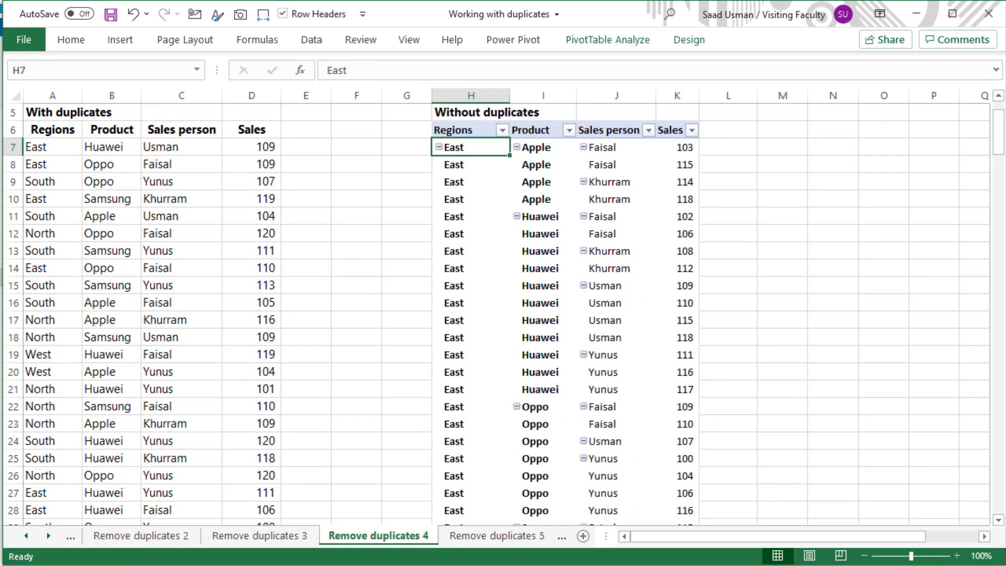
key("ctrl+Down")
key("Down")
key("Down")
key("Down")
key("Down")
key("Down")
key("Down")
key("Down")
key("Down")
key("Down")
key("Down")
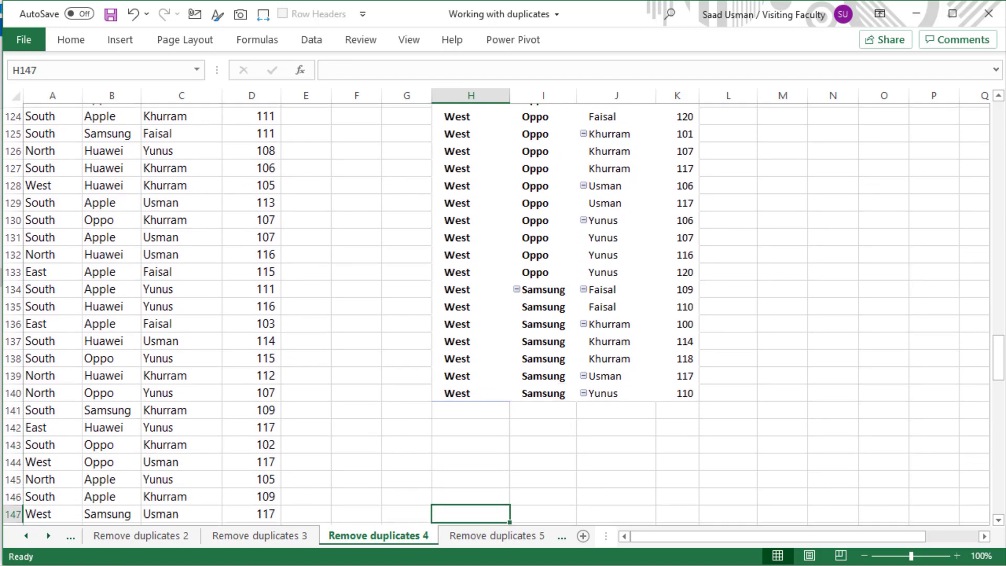
key("Down")
key("Down")
key("Down")
key("Down")
key("Down")
key("Down")
key("ctrl+Up")
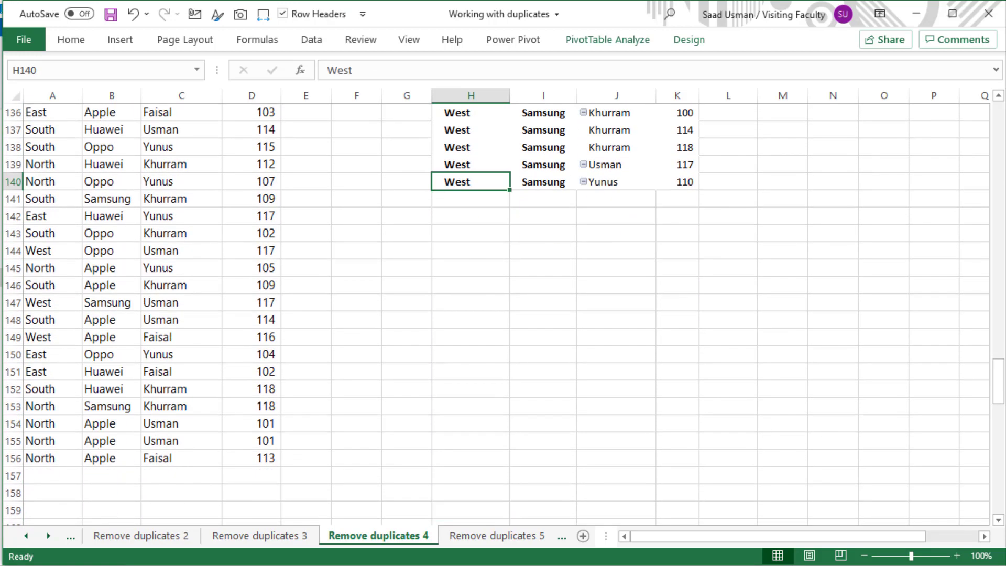
- Check the PivotTable's row count by selecting the Regions column H7:H140, and return to the start of the sheet
key("ctrl+shift+Up")
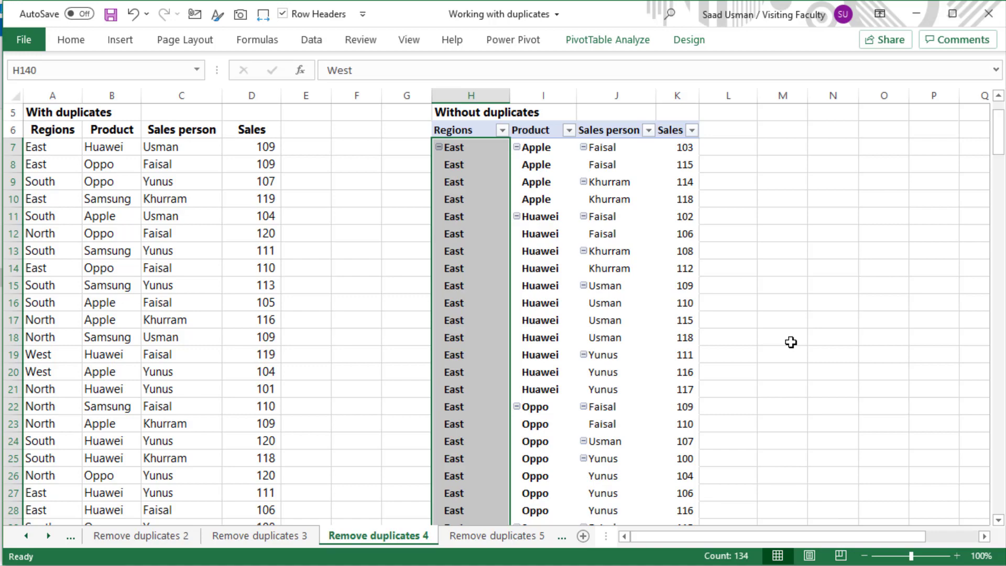
key("Up")
key("Up")
key("Up")
key("Up")
key("Up")
key("Up")
key("ctrl+Home")
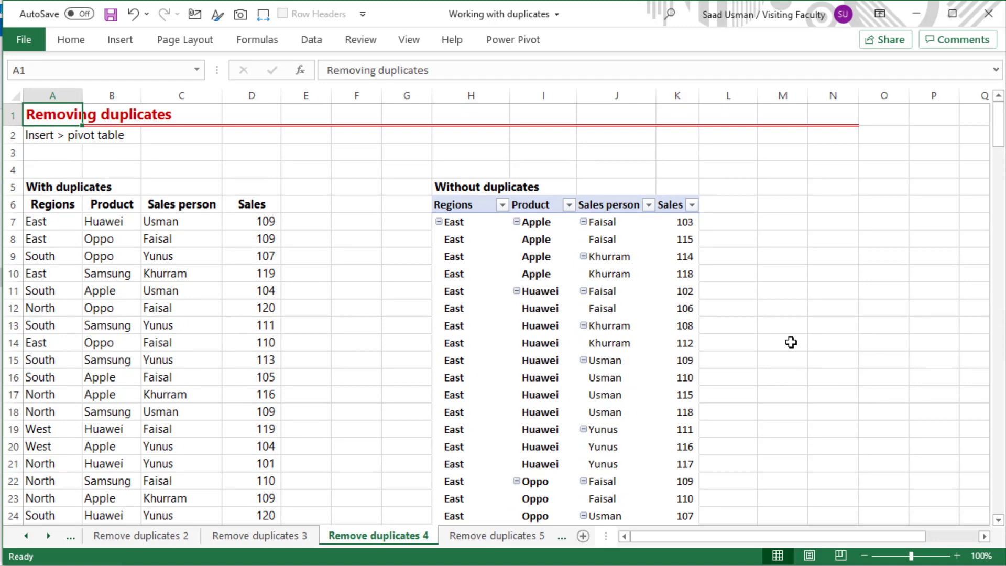
- On the Remove duplicates 5 sheet, load the With duplicates table into the Power Query Editor
key("ctrl+Page_Down")
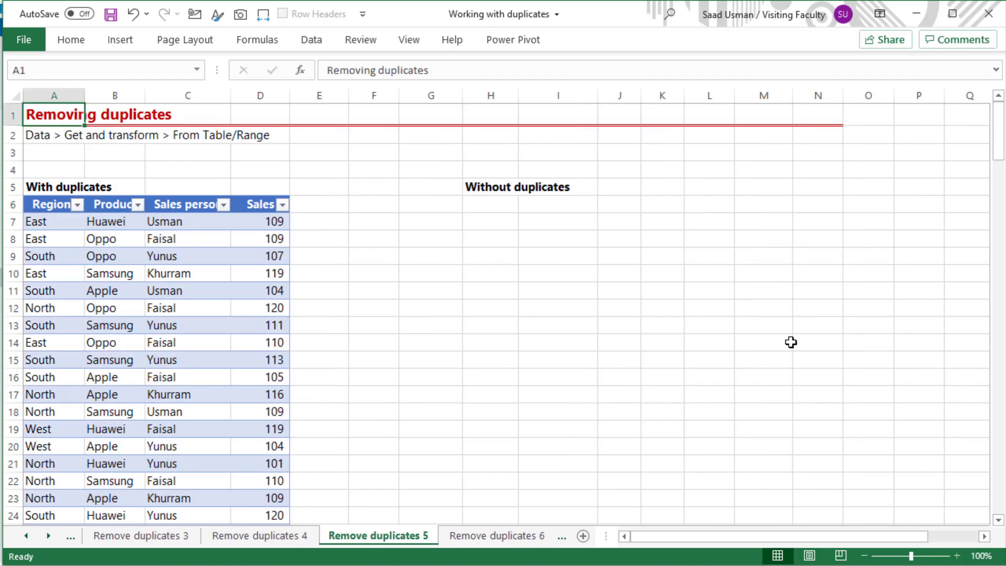
key("Down")
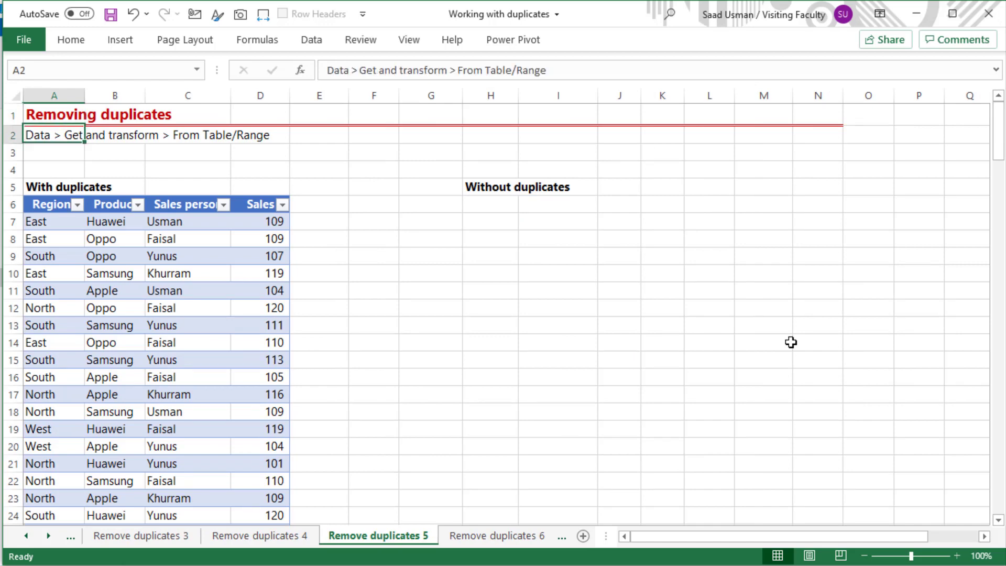
key("Down")
key("Down")
key("Down")
key("Down")
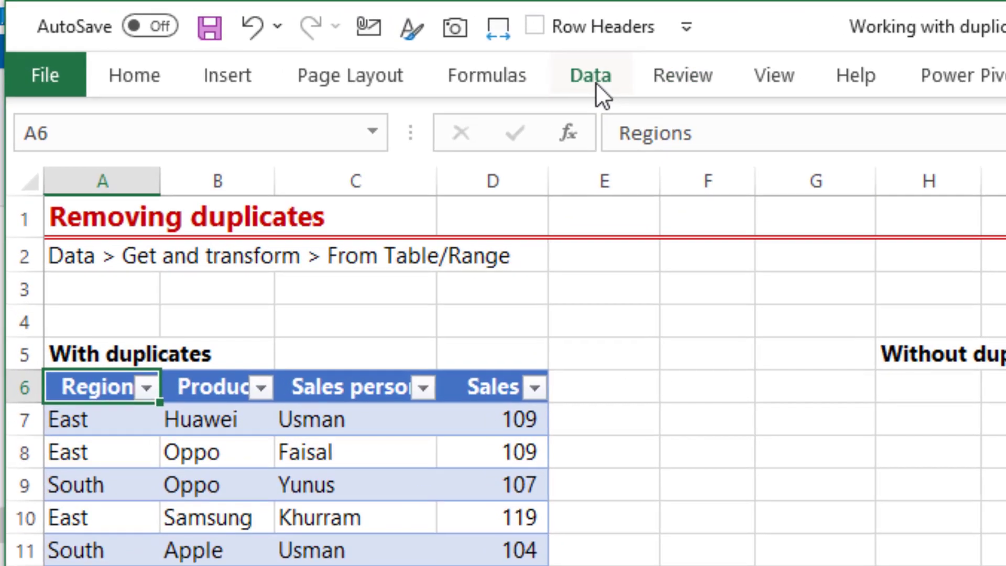
left_click(557, 78)
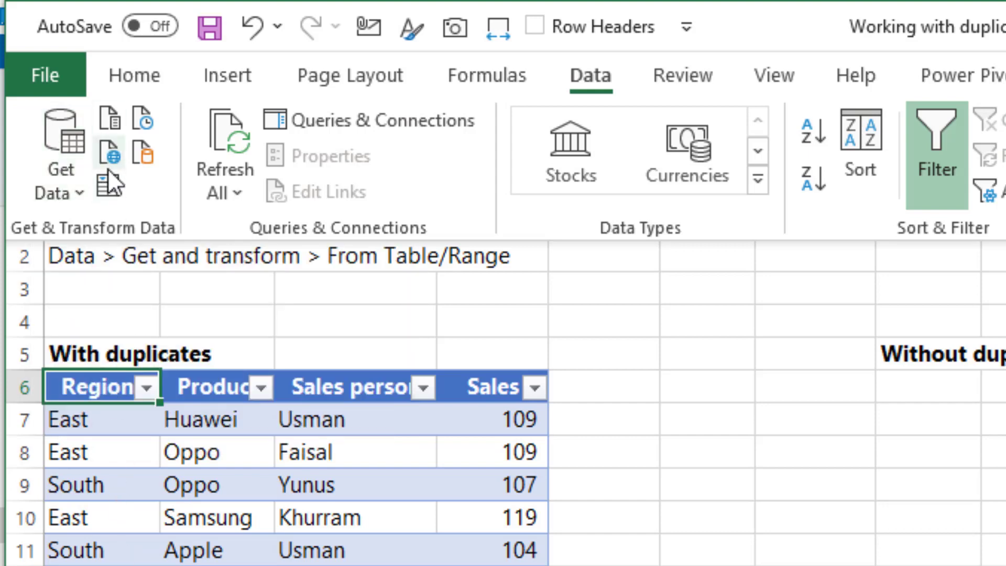
left_click(108, 185)
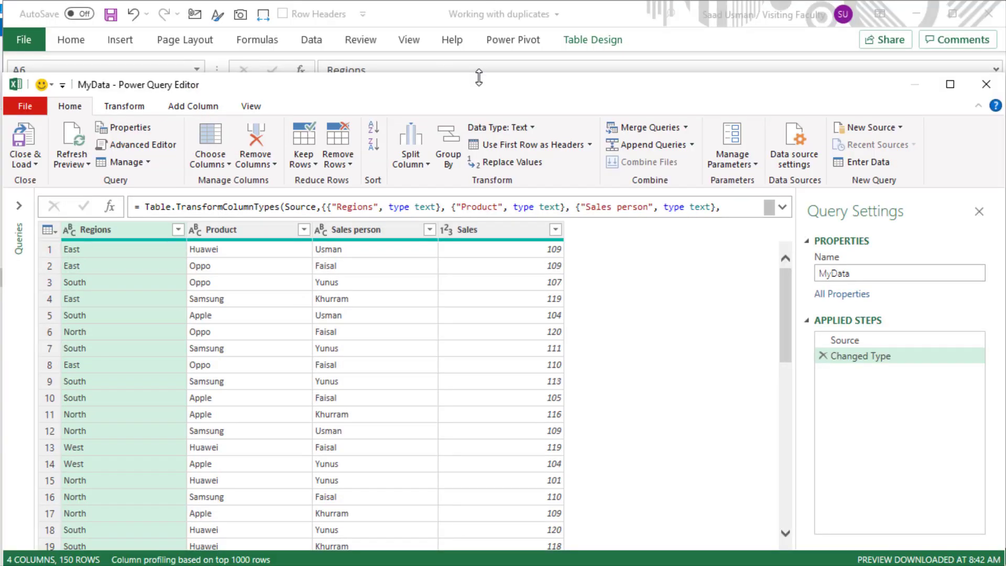
- Enlarge the Power Query Editor window and remove duplicate rows across the entire MyData table
left_click_drag(480, 78, 483, 7)
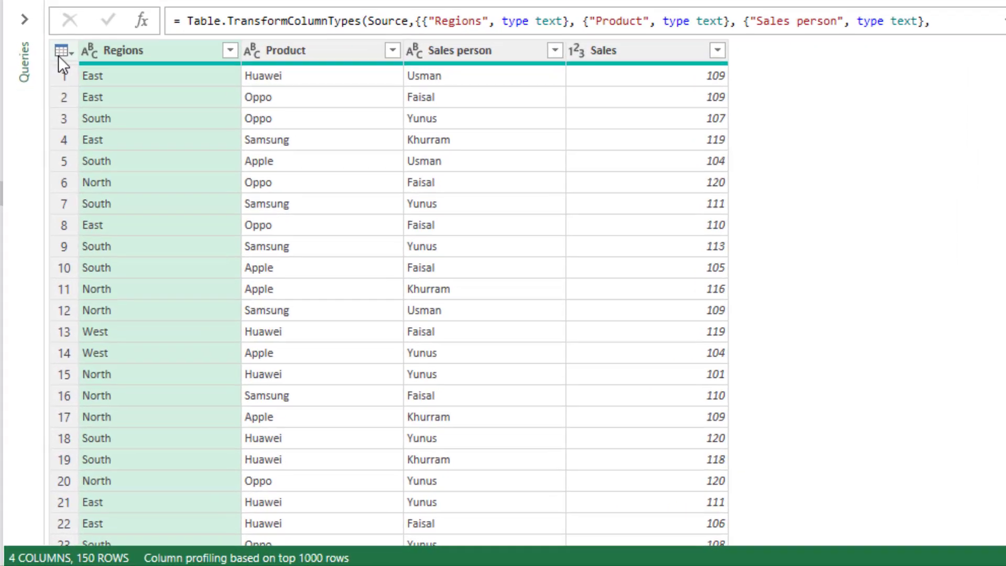
left_click(46, 167)
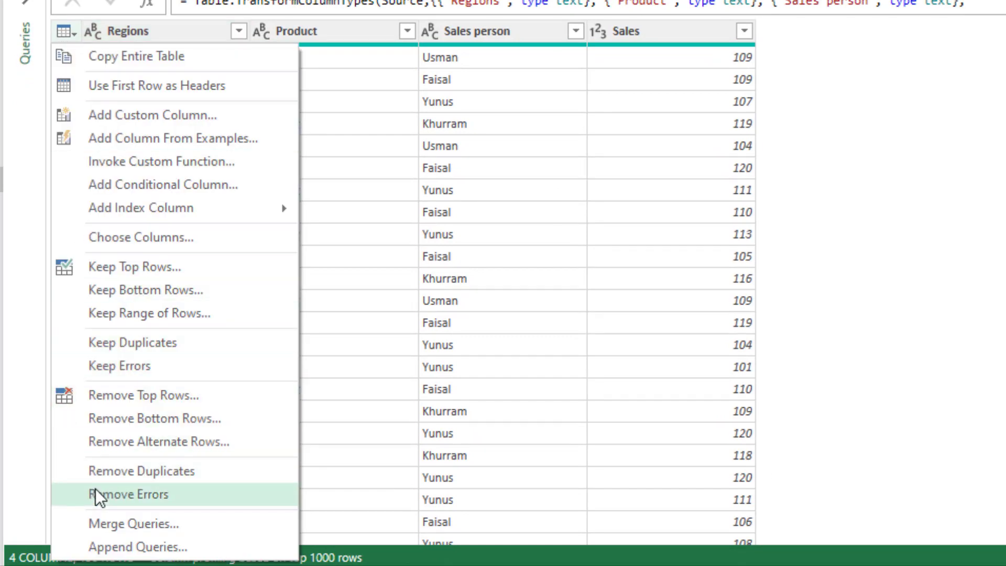
left_click(100, 470)
left_click(99, 471)
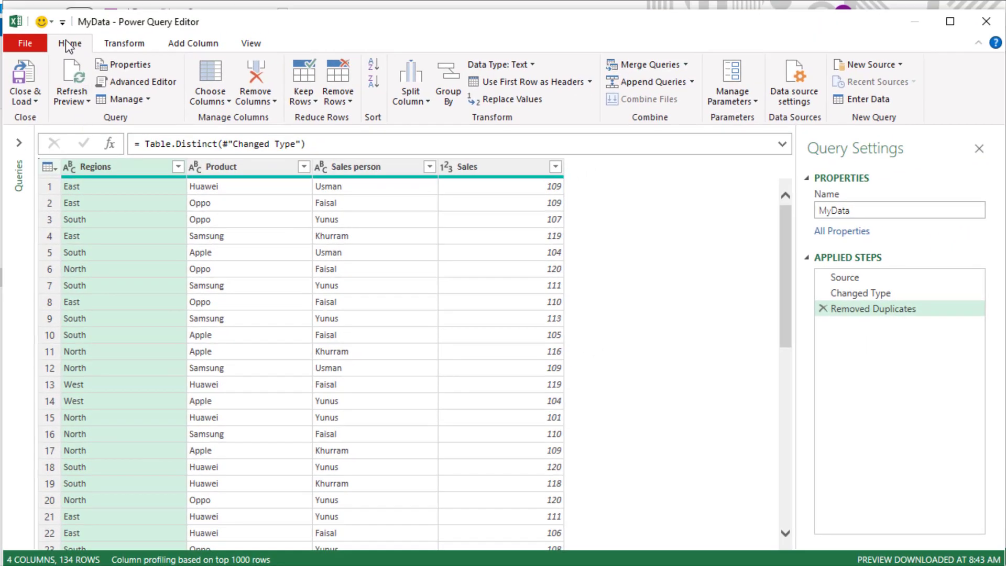
- Load the MyData query as a table into cell H6 of the existing worksheet and close the Queries & Connections pane
left_click(29, 103)
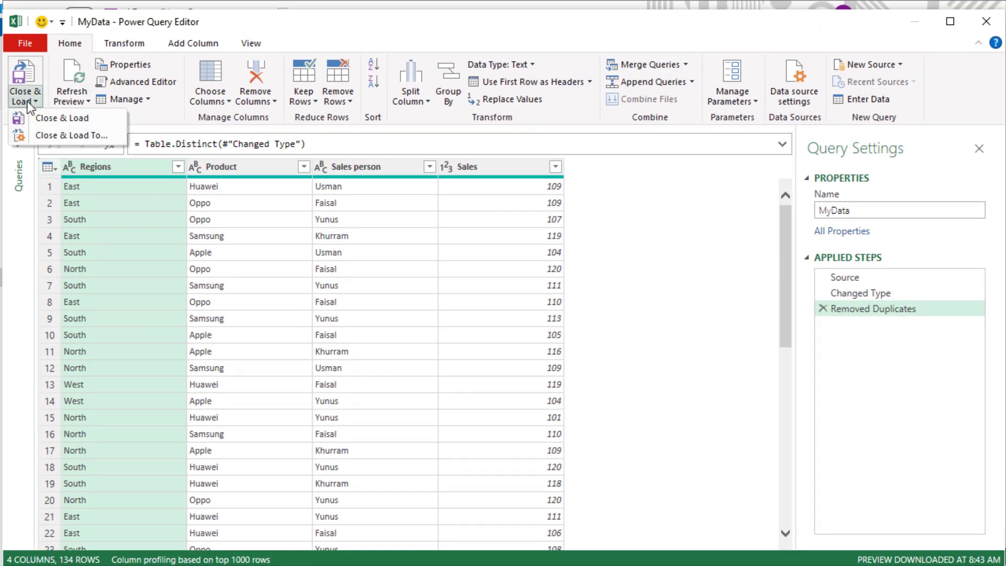
left_click(34, 138)
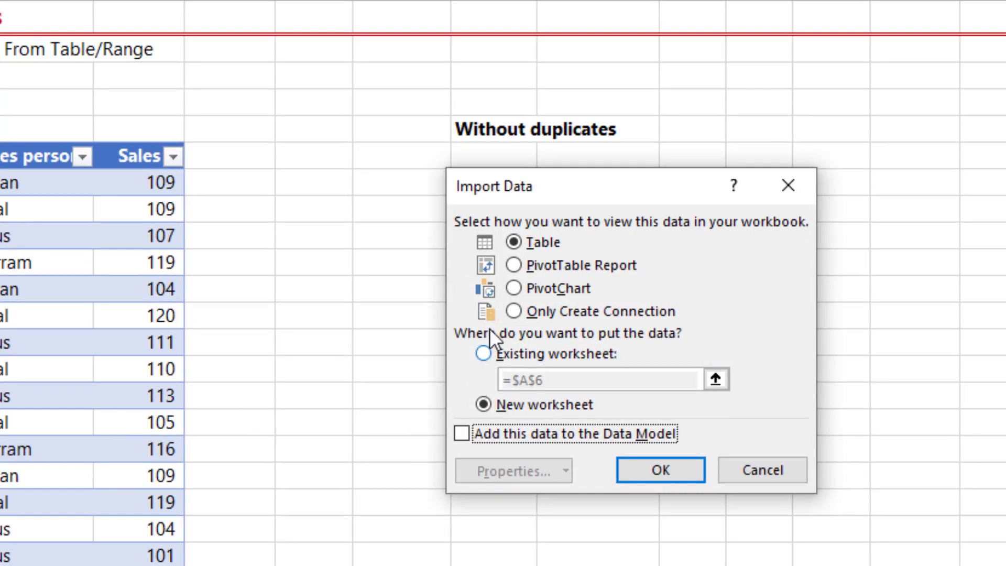
left_click(483, 354)
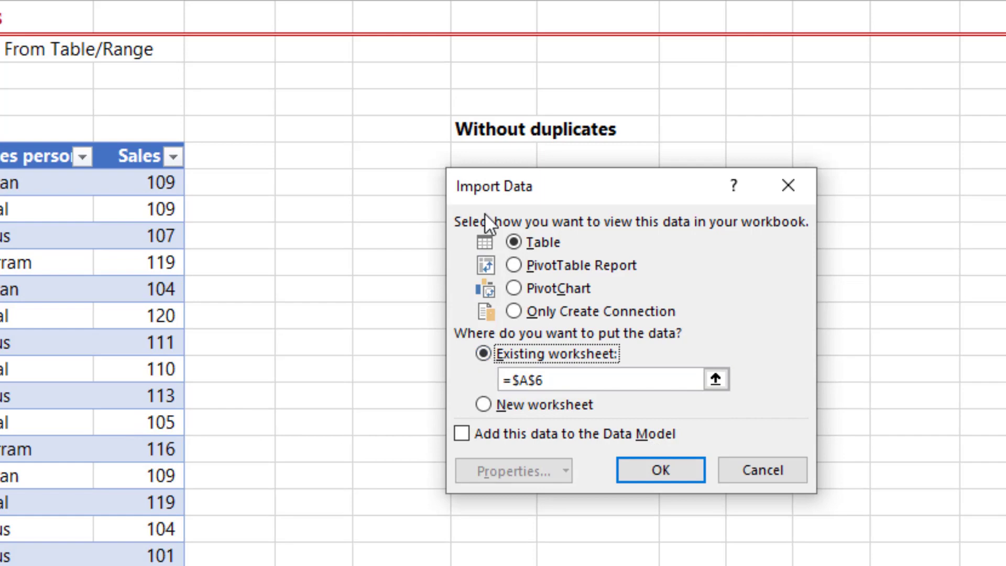
left_click(481, 155)
left_click(673, 465)
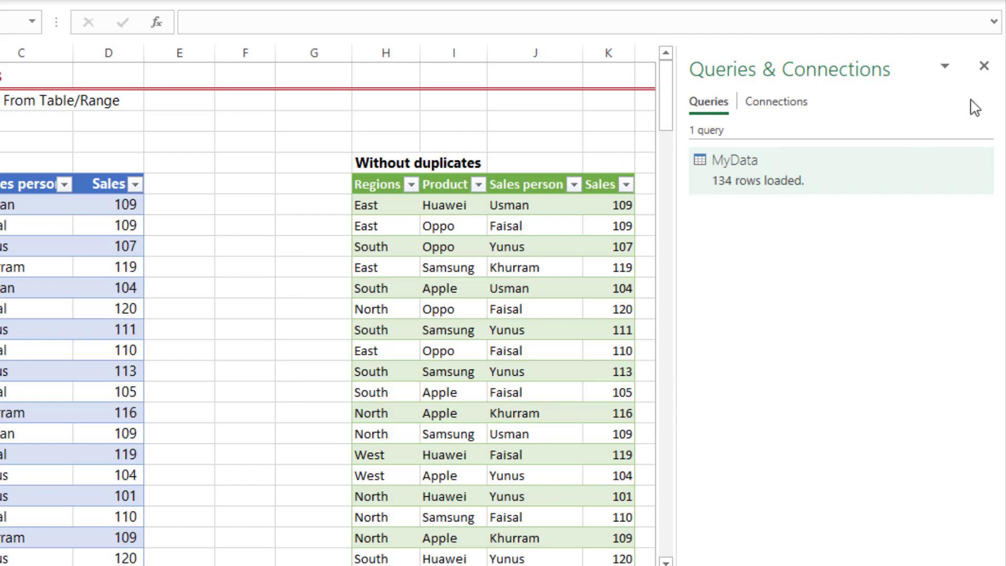
left_click(992, 66)
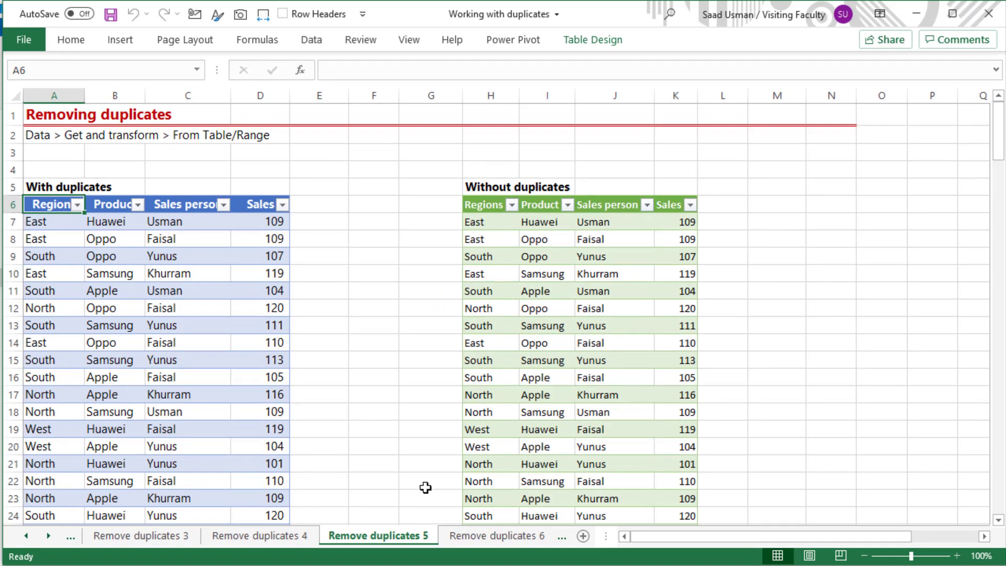
- Open the Remove duplicates 6 sheet and go to the Regions header in cell A6 of the source data
left_click(482, 537)
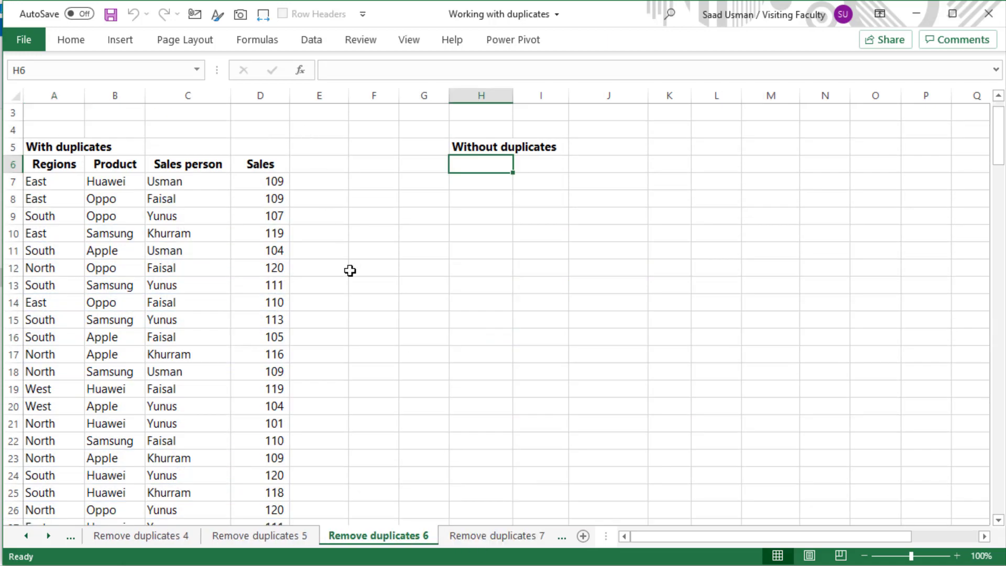
key("ctrl+Home")
key("Down")
key("Down")
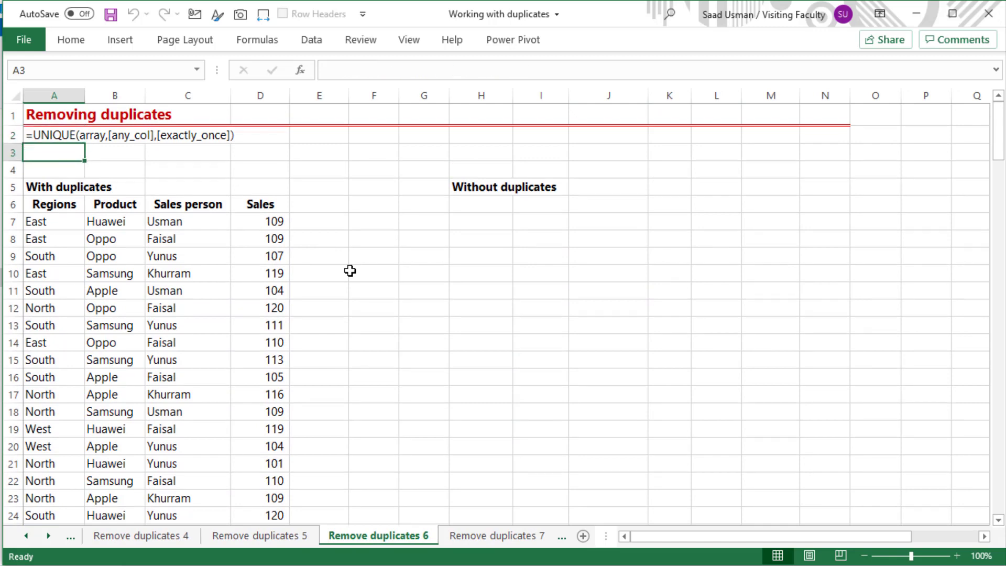
key("Down")
key("Down")
key("Down")
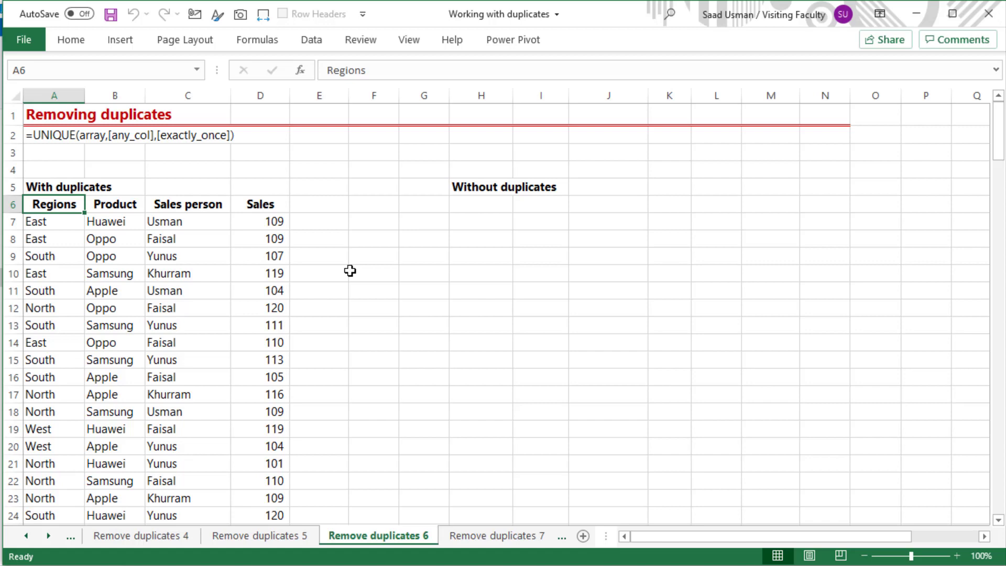
- Enter the formula =UNIQUE(A6:D156) in cell H6 under the Without duplicates heading
key("Right")
key("Right")
key("Right")
key("Right")
key("Right")
key("Right")
key("Right")
type("=")
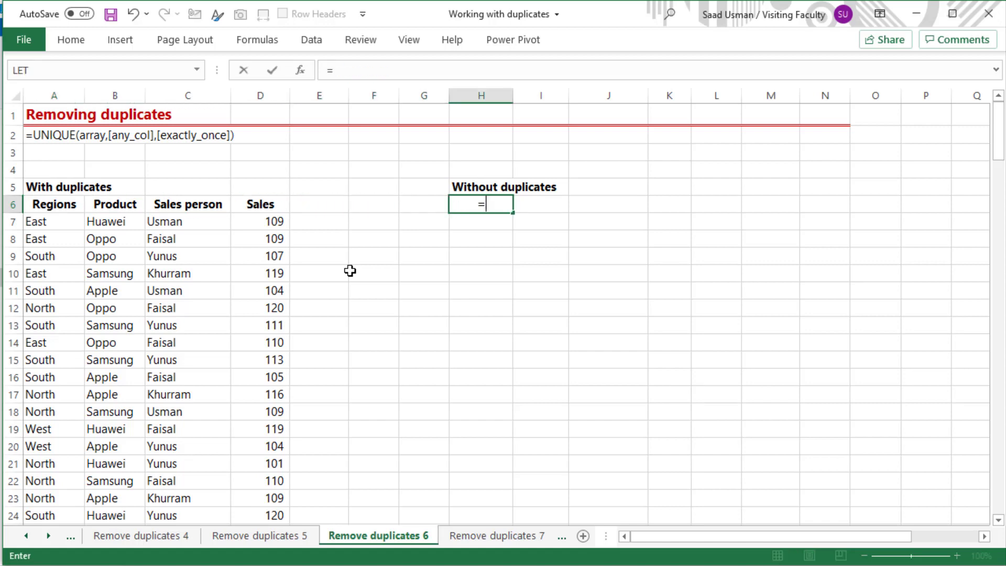
type("uniq")
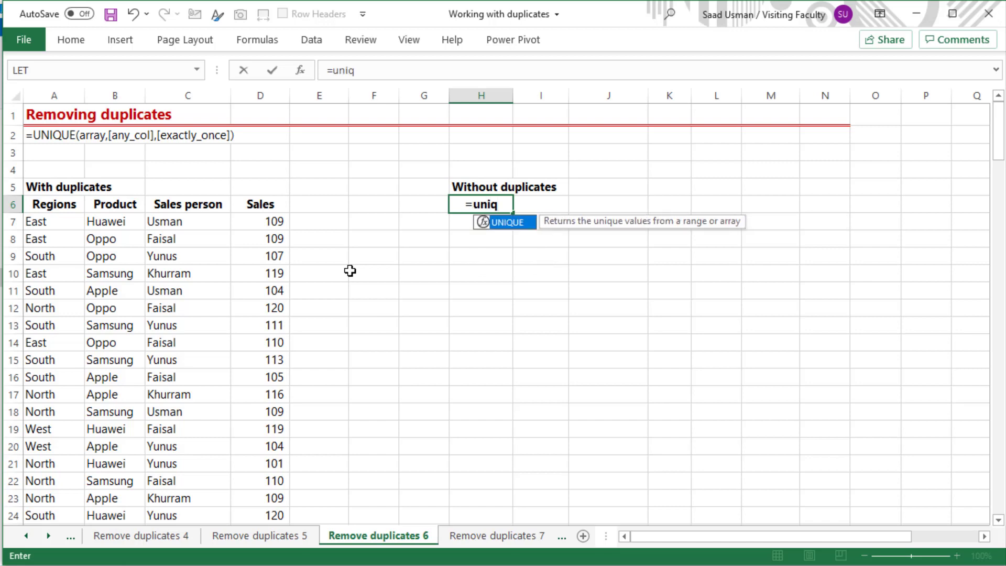
key("Tab")
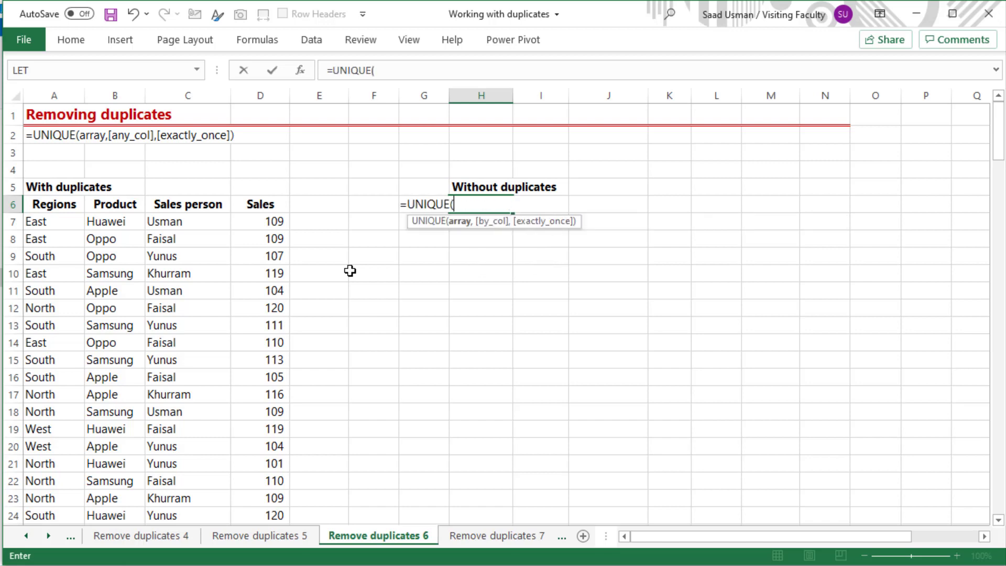
key("Left")
key("Left")
key("Left")
key("Left")
key("Left")
key("Left")
key("Left")
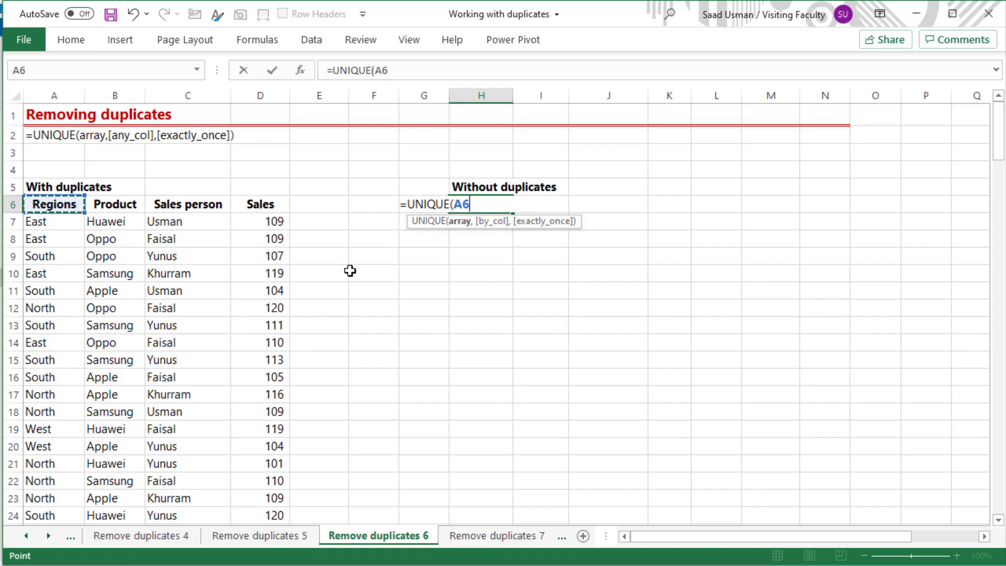
key("ctrl+shift+Right")
key("ctrl+shift+Down")
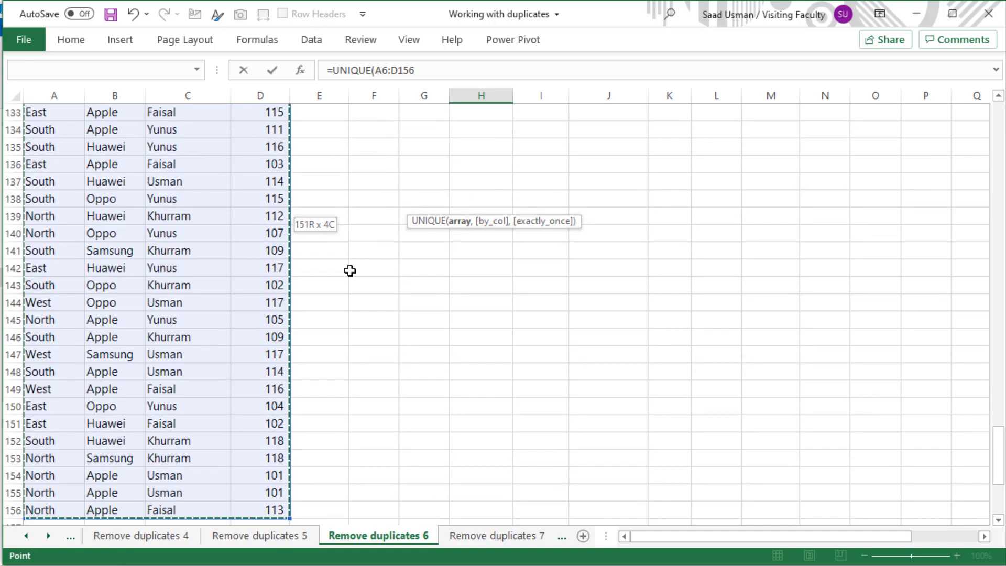
key("Return")
key("Up")
key("Up")
key("Up")
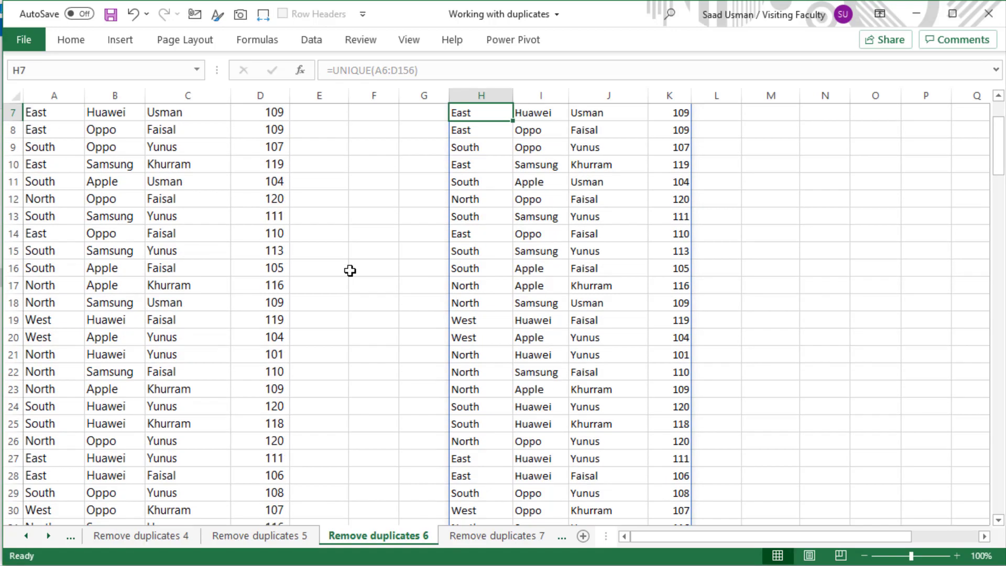
key("Down")
key("Down")
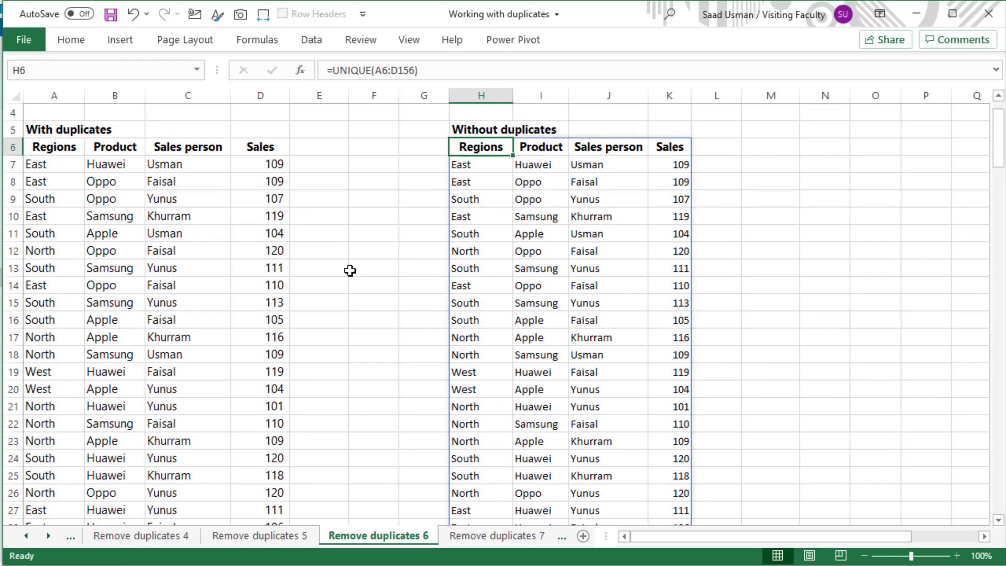
- Inspect the UNIQUE formula in H6 and select the Regions column of its results to check the row count
key("F2")
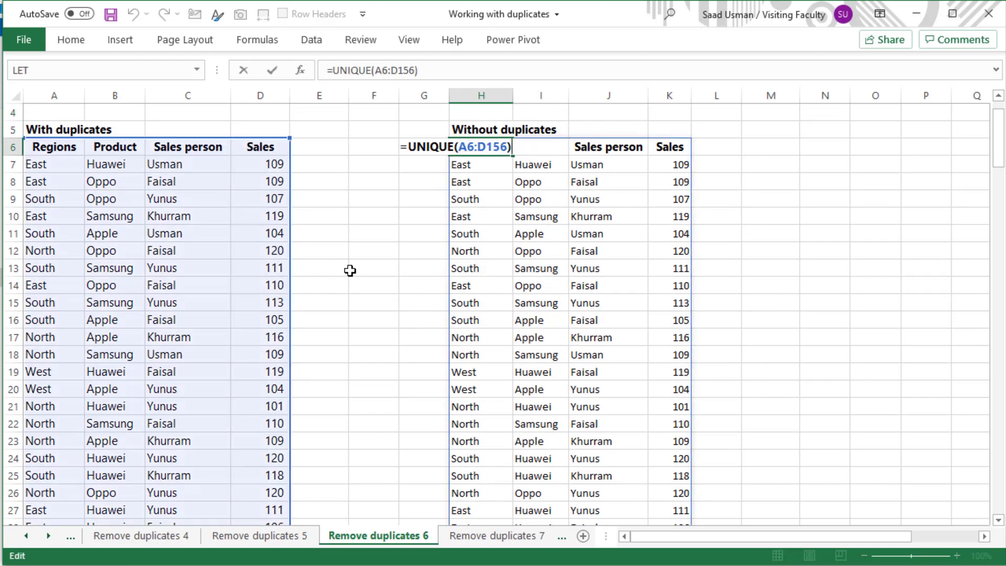
key("Escape")
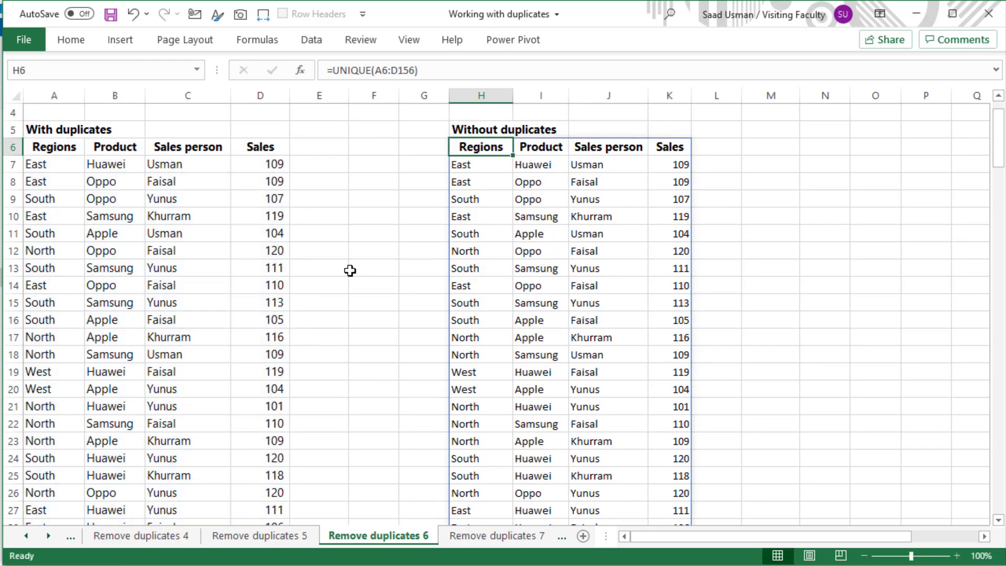
key("ctrl+Down")
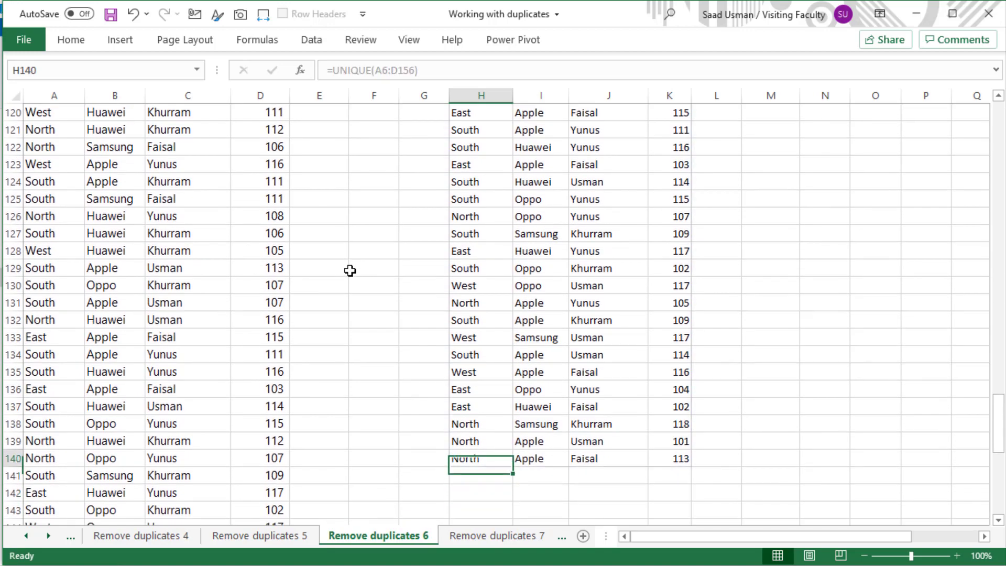
key("ctrl+shift+Up")
key("shift+Down")
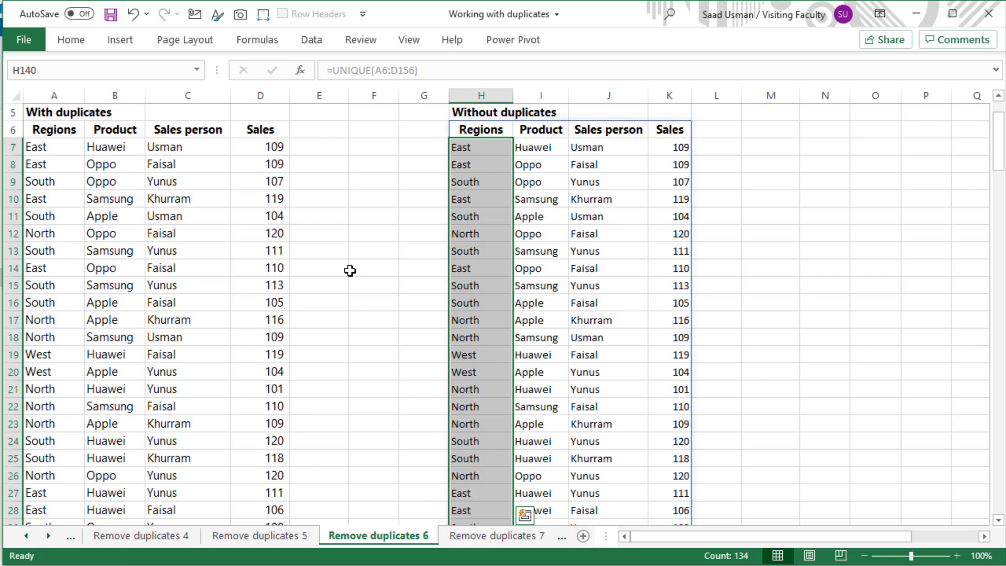
key("Up")
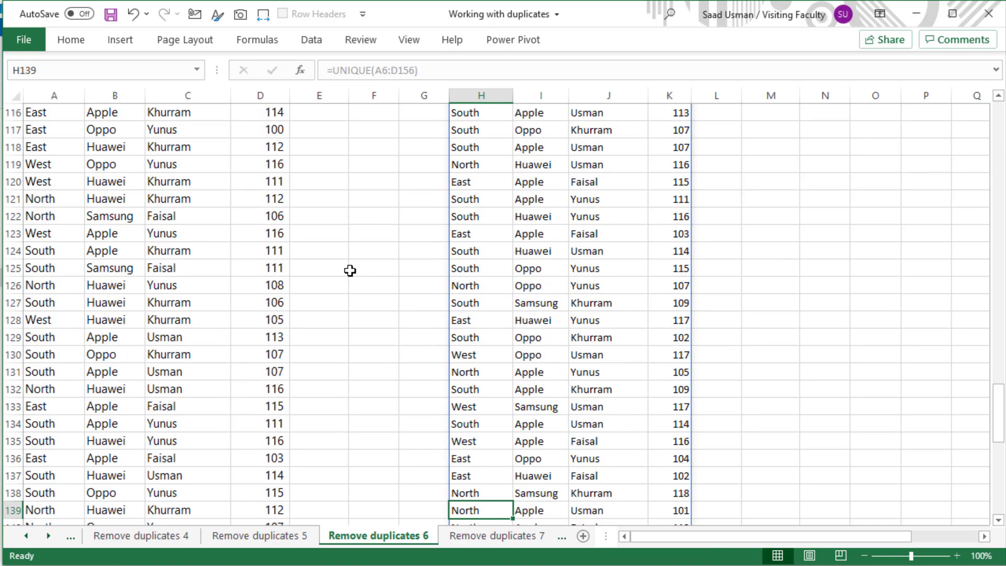
key("ctrl+Up")
key("Up")
key("Up")
key("Up")
key("Up")
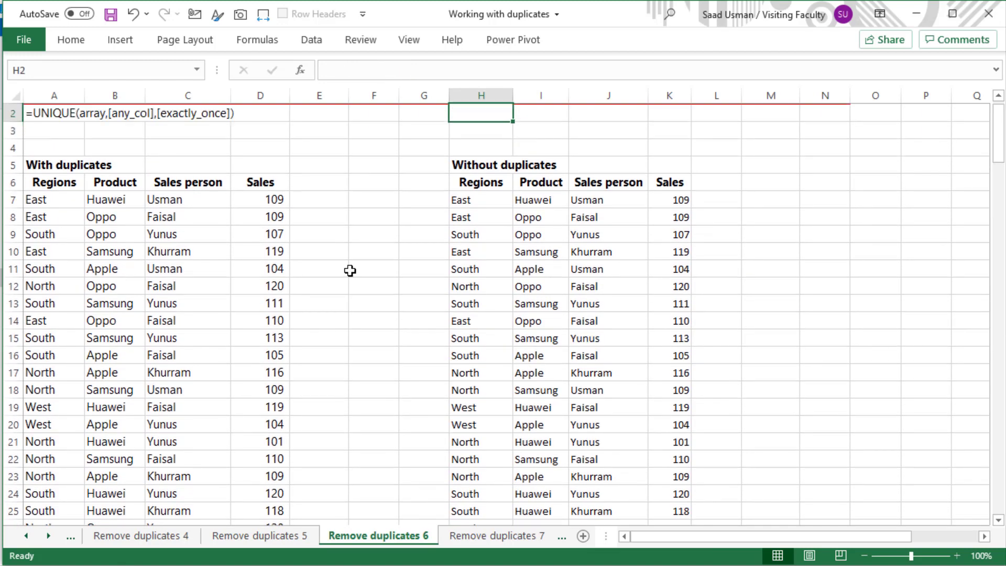
- Select the two identical rows A154:D155 near the end of the source data
key("Down")
key("Down")
key("Down")
key("Down")
key("Down")
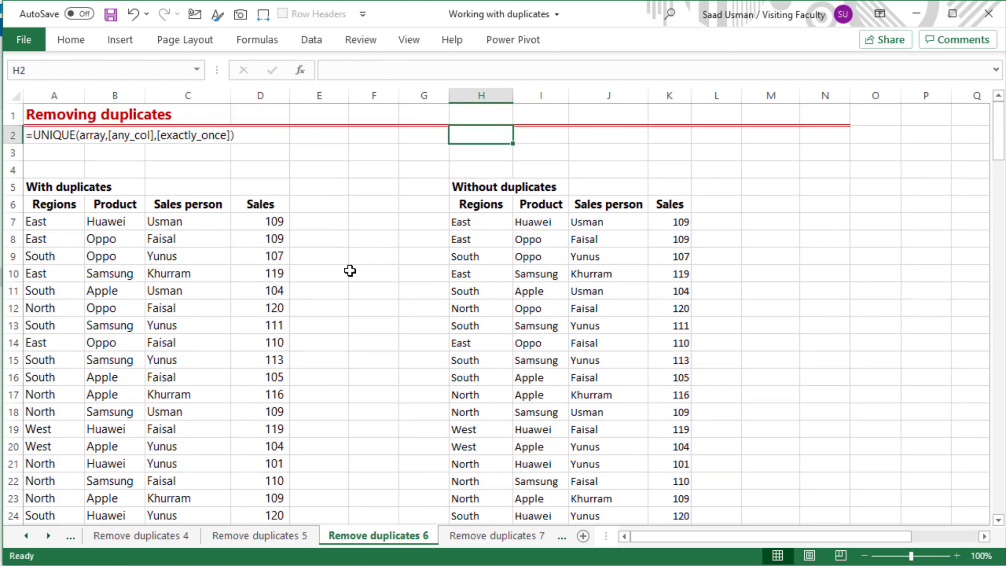
key("Left")
key("Left")
key("Left")
key("Left")
key("ctrl+Down")
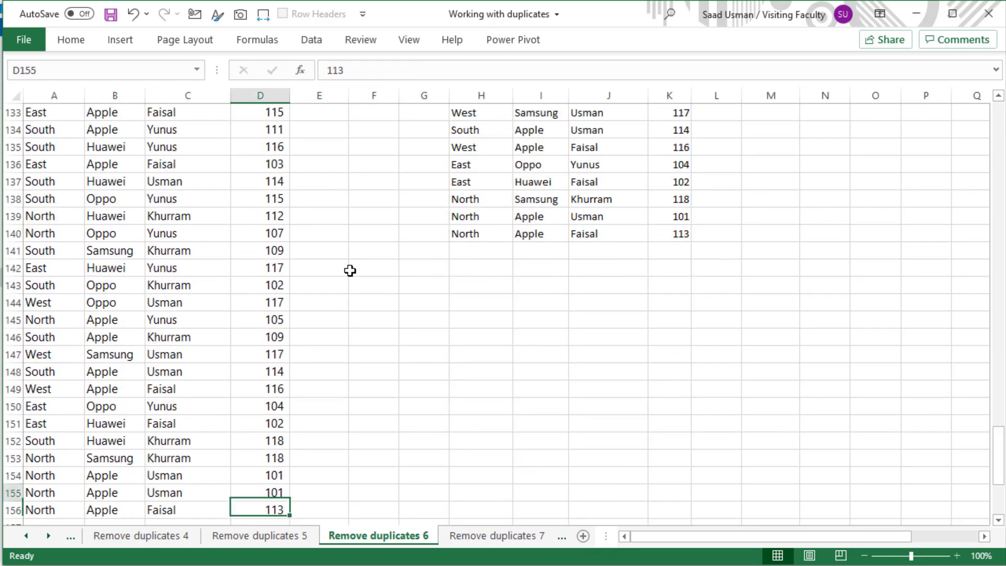
key("ctrl+Left")
key("Up")
key("shift+Down")
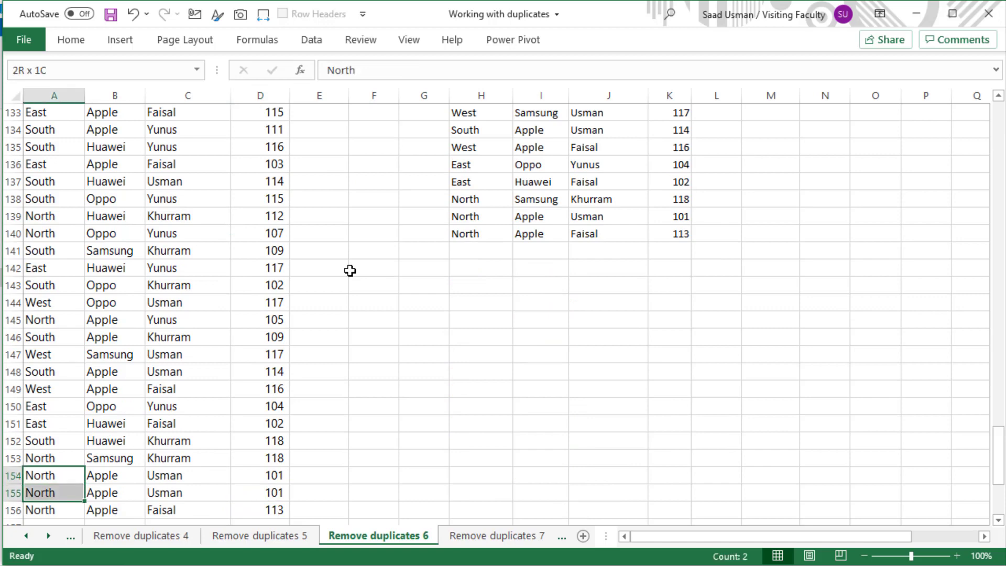
key("shift+Right")
key("shift+Right")
key("shift+Right")
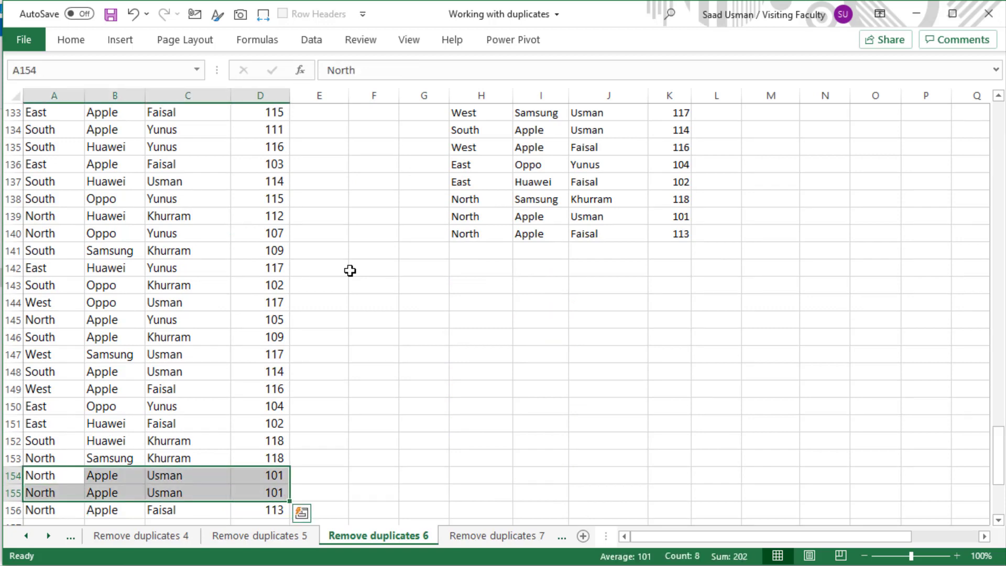
- Set the Sales value in cell D154 of the source data to 110
key("ctrl+Right")
type("110")
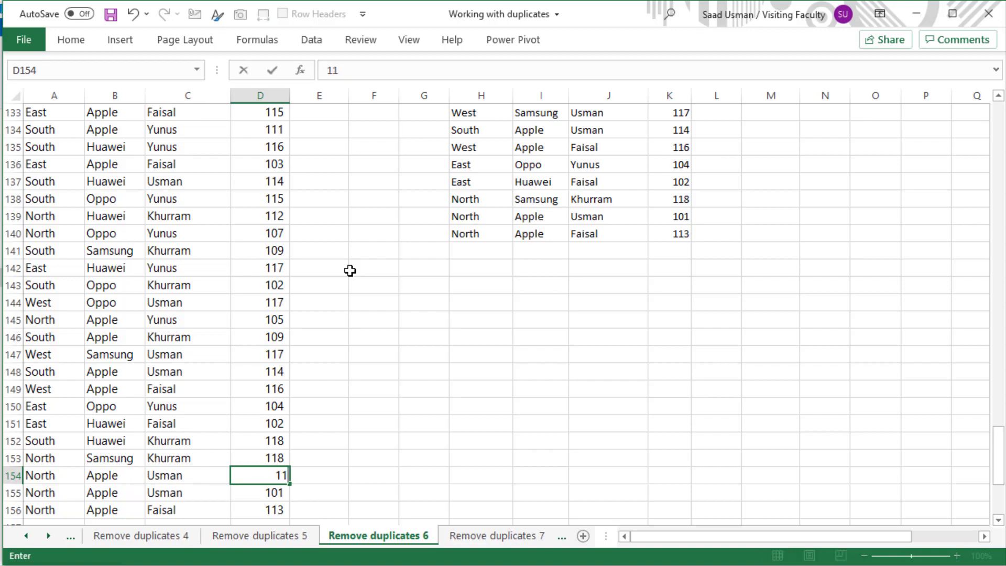
key("Return")
- Select the UNIQUE results in column H from H141 up to H7 to recheck the row count
key("Up")
key("Right")
key("Right")
key("Right")
key("Right")
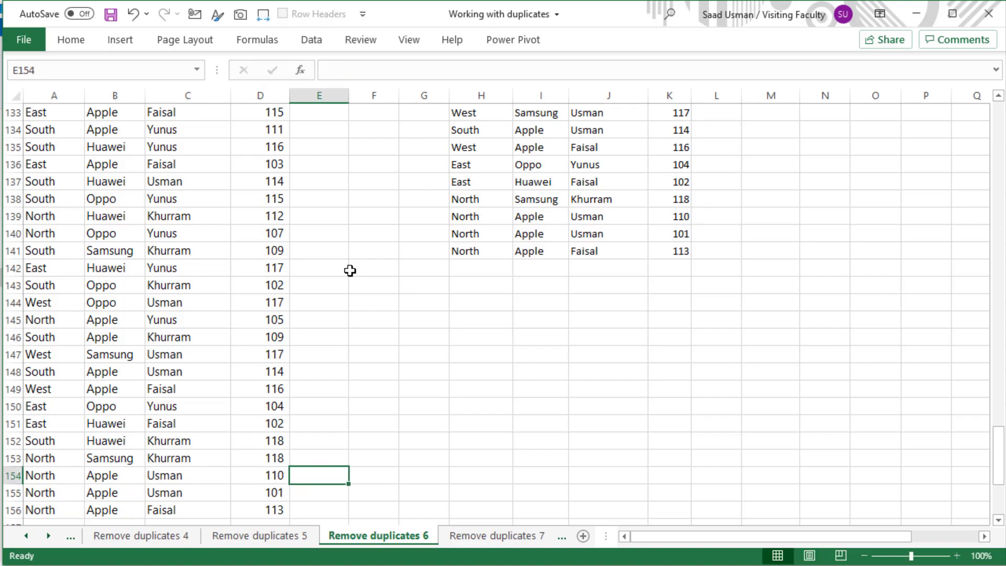
key("ctrl+Up")
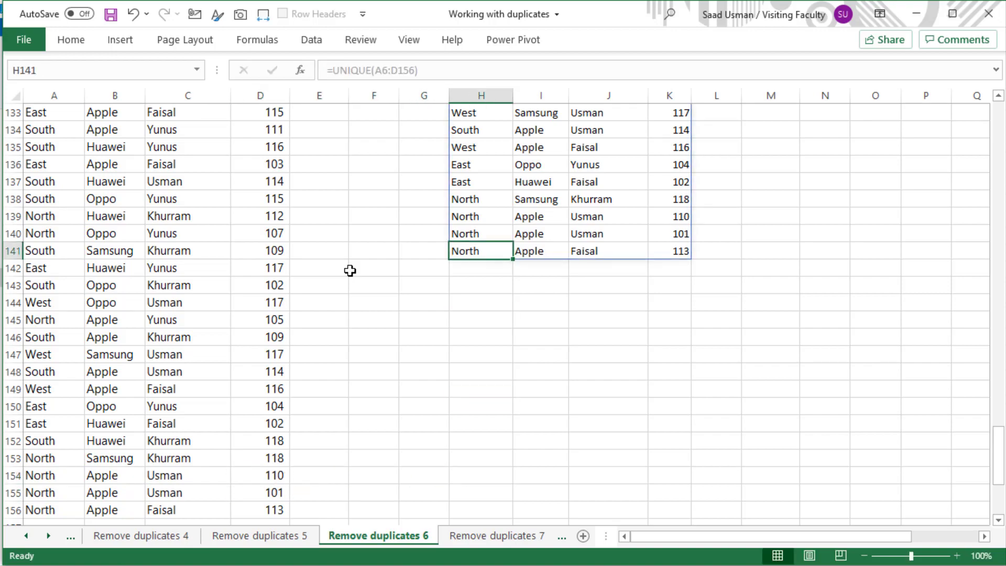
key("ctrl+shift+Up")
key("shift+Down")
key("shift+Down")
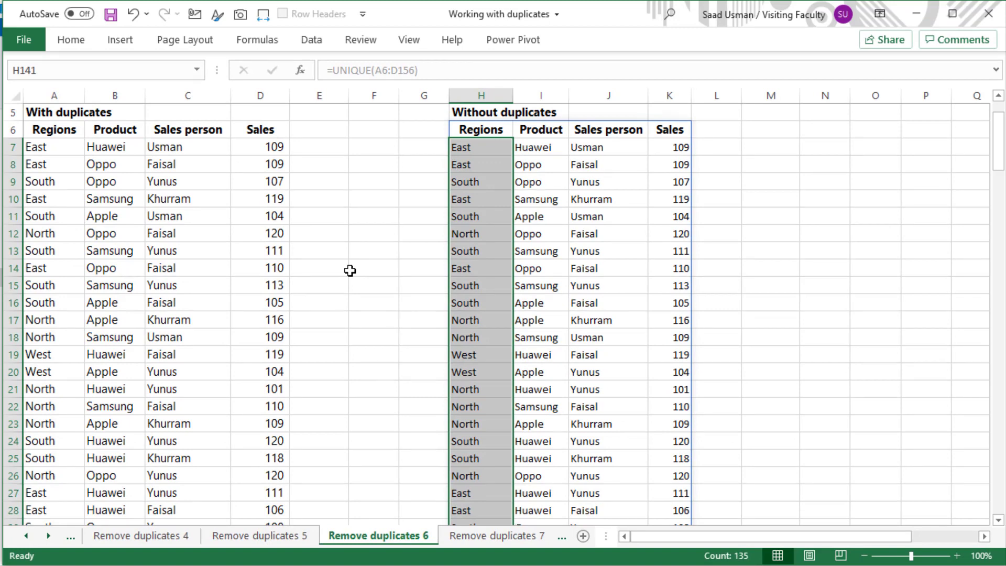
- Return to the top of the sheet and open the Remove duplicates 7 sheet
key("ctrl+Home")
key("Down")
key("Down")
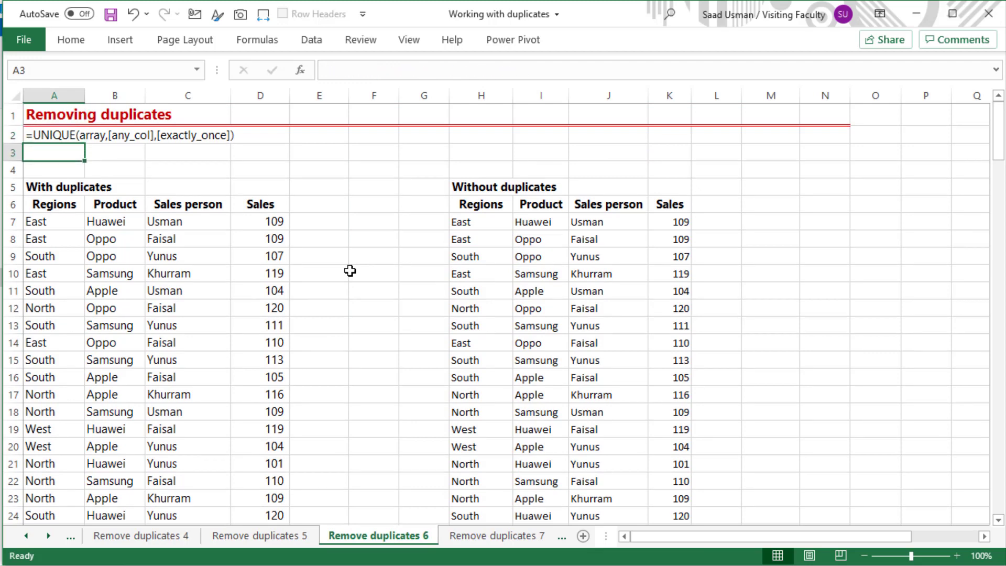
key("ctrl+Page_Down")
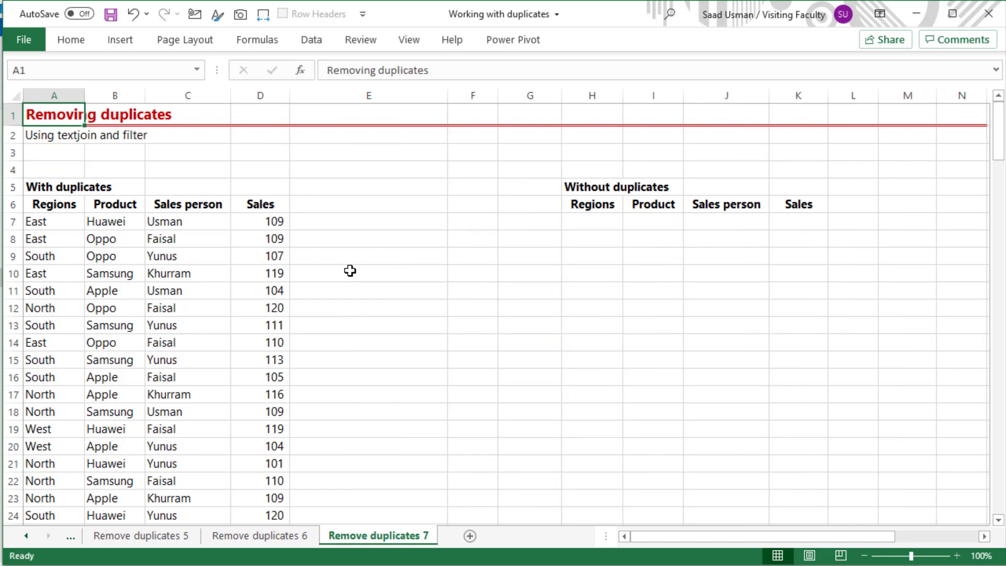
- Enter the header TextJoin in cell E6 beside the Sales column
left_click(395, 206)
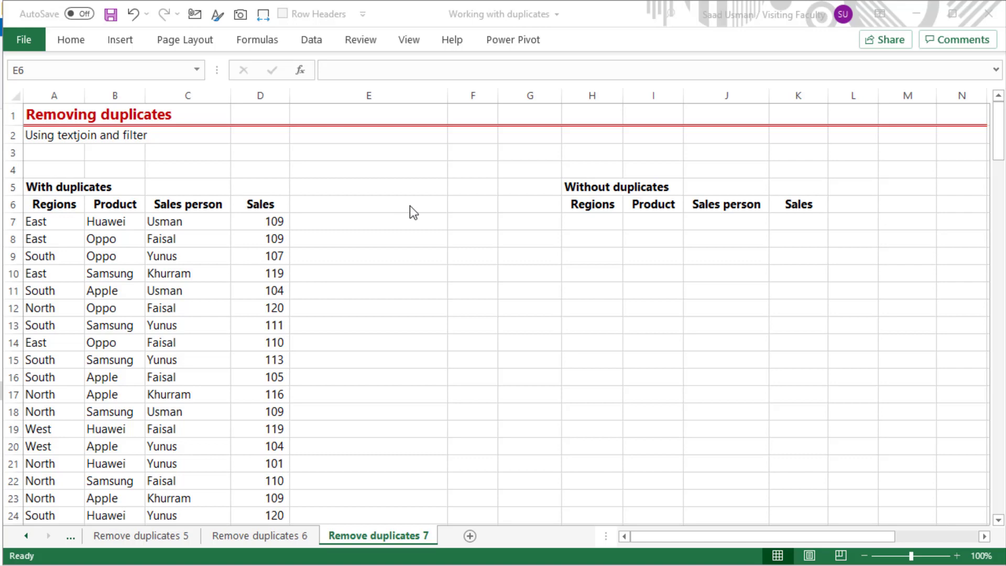
left_click(410, 206)
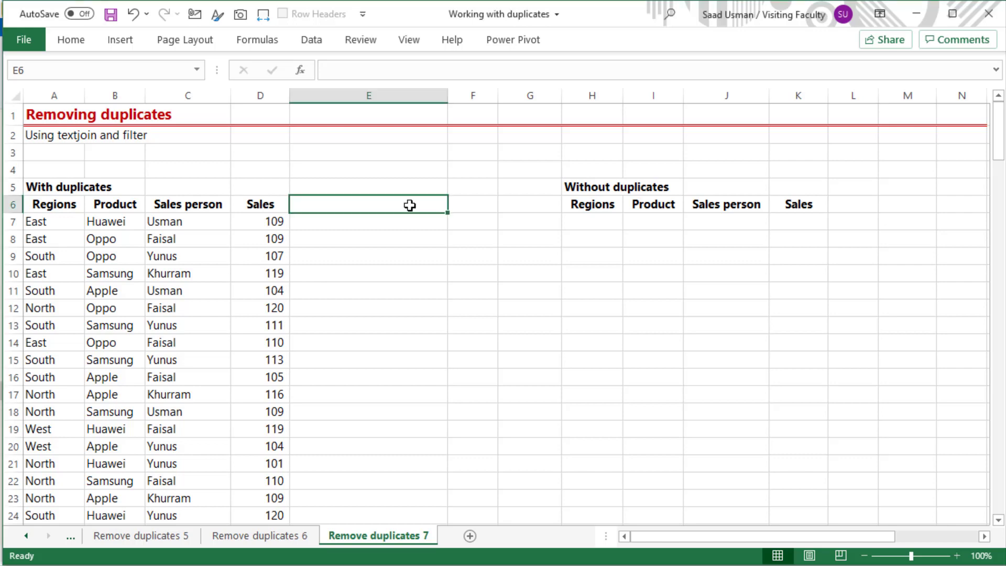
type("Text")
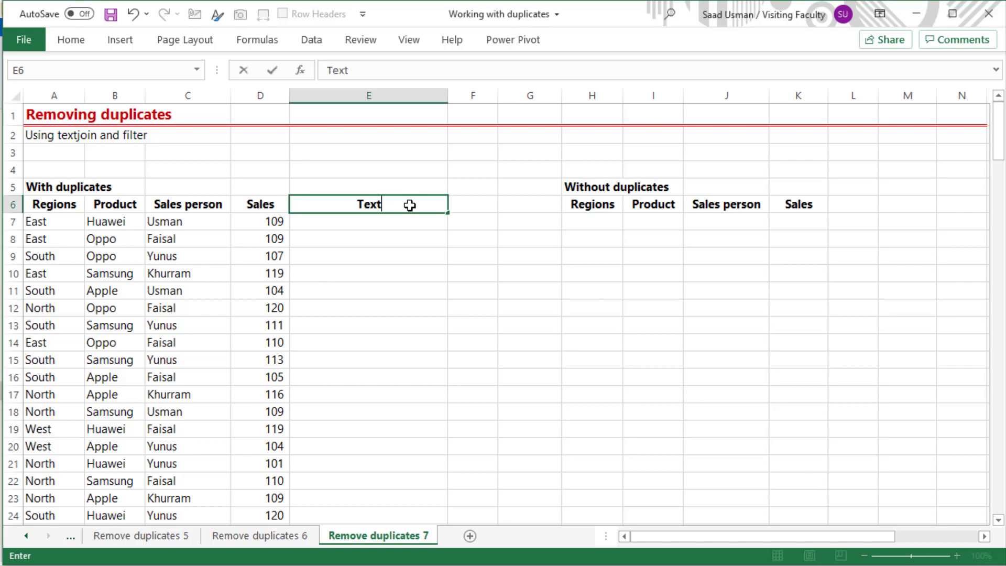
type("Join")
key("Return")
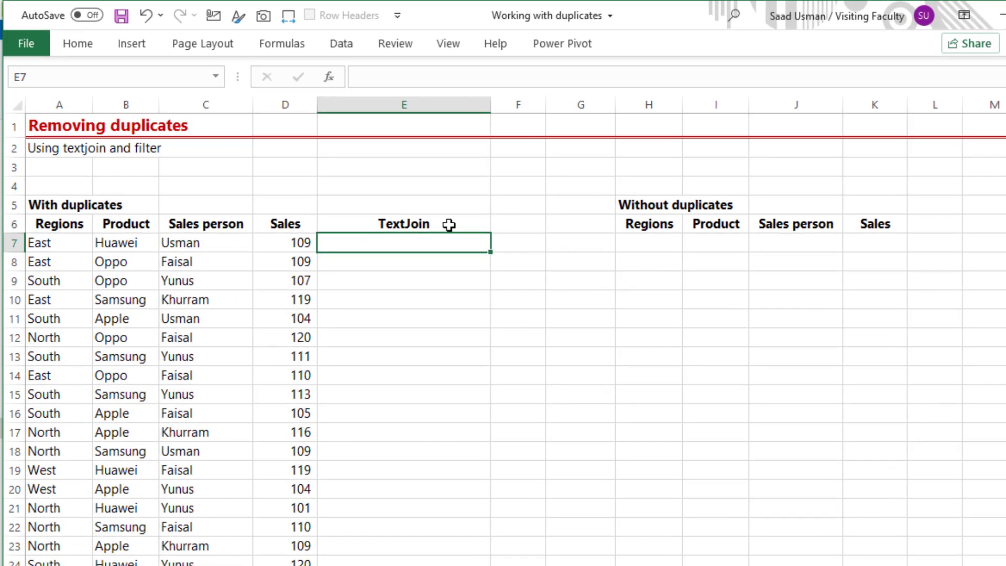
- Enter the formula =TEXTJOIN("|",TRUE,A7:D7) in cell E7 and fill it down the TextJoin column
type("=text")
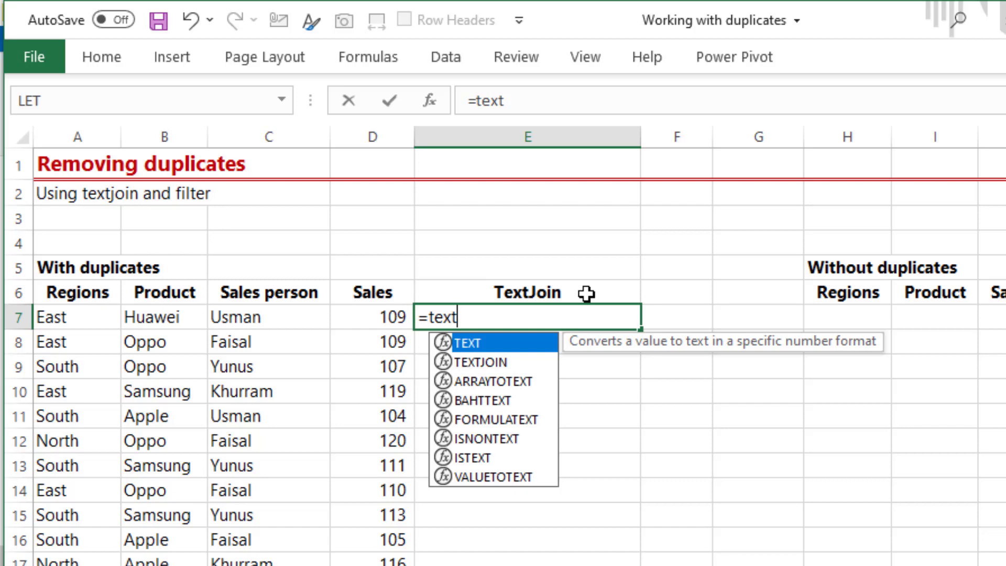
key("Down")
key("Tab")
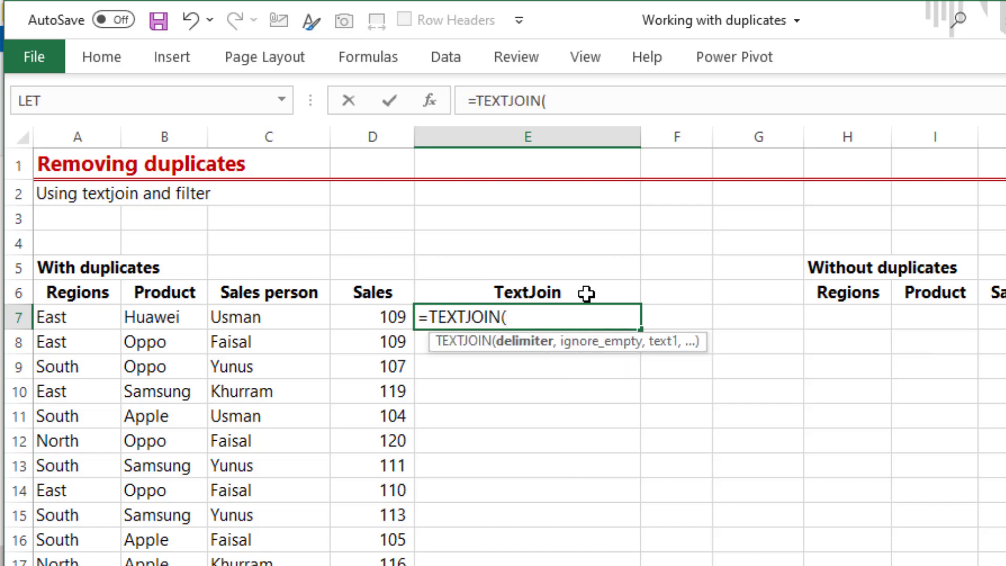
type("\"|\",")
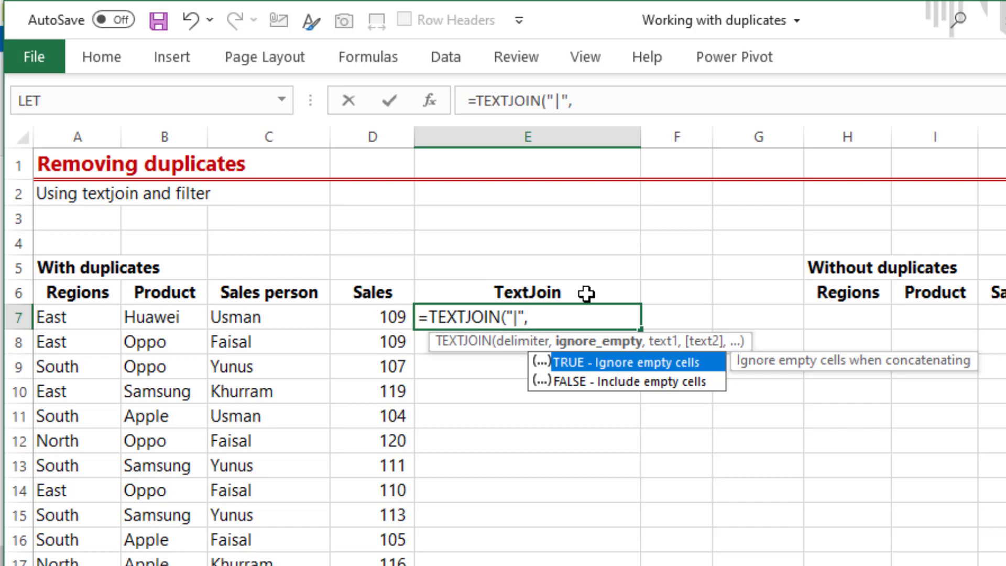
key("Tab")
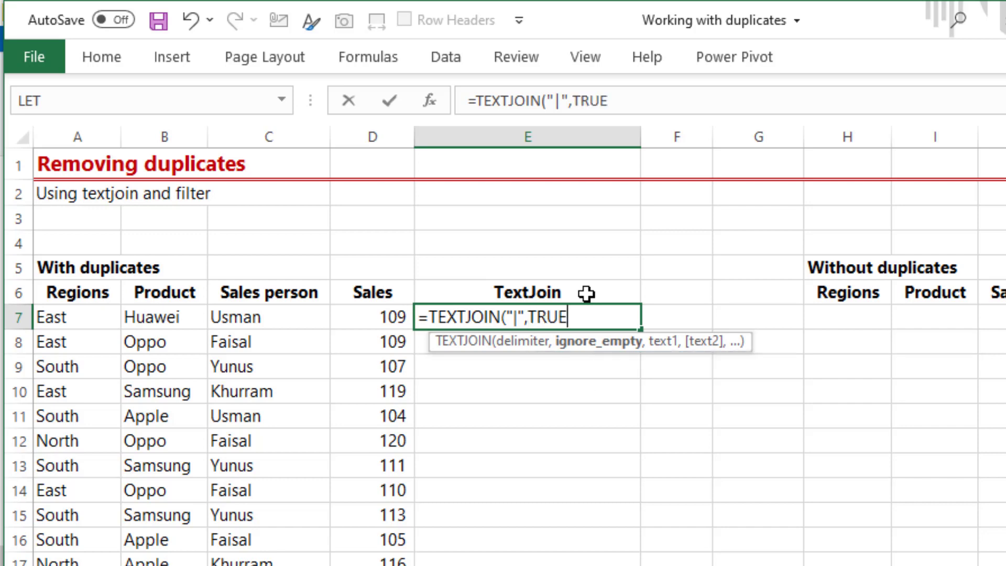
type(",")
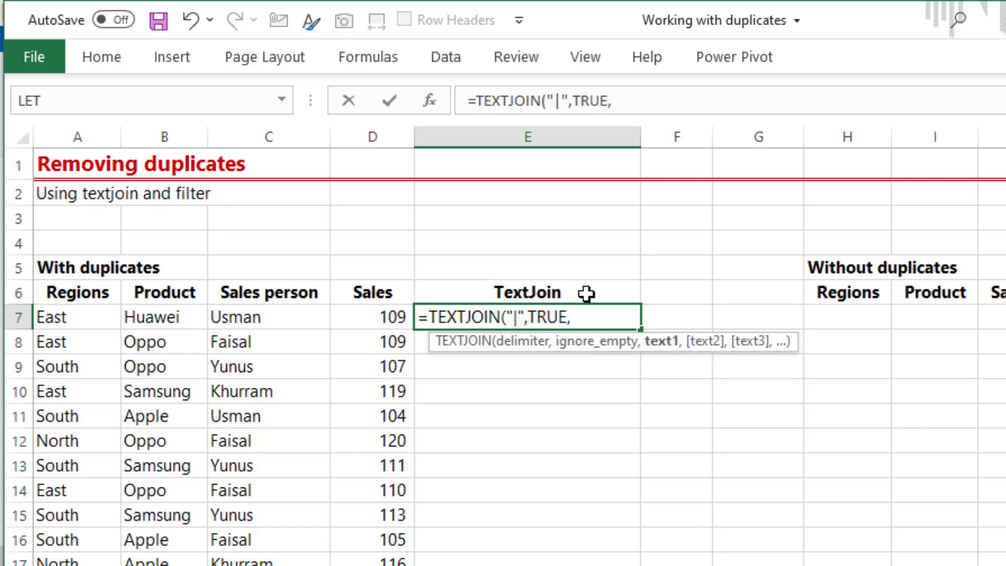
key("Left")
key("Left")
key("Right")
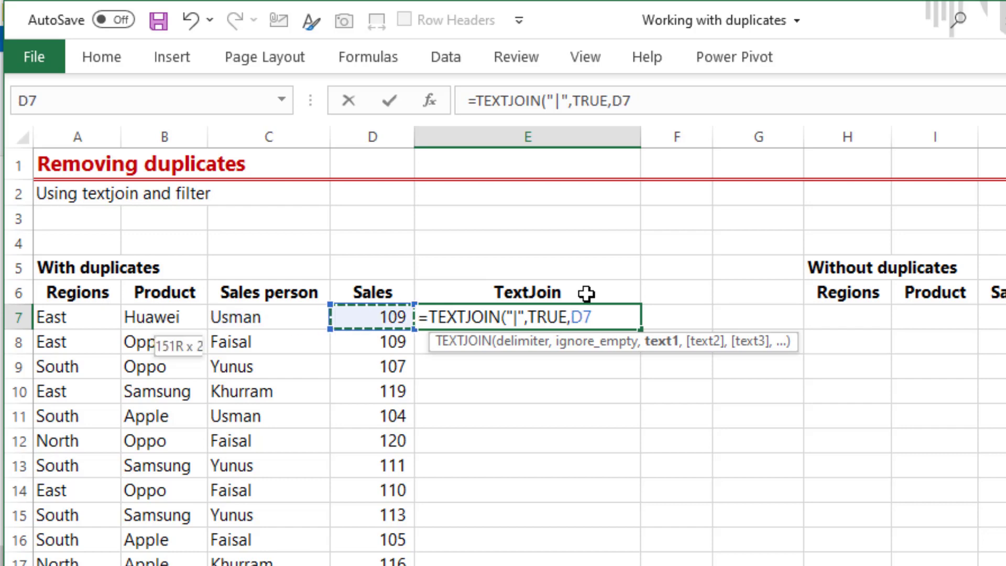
key("shift+Left")
key("shift+Left")
key("shift+Left")
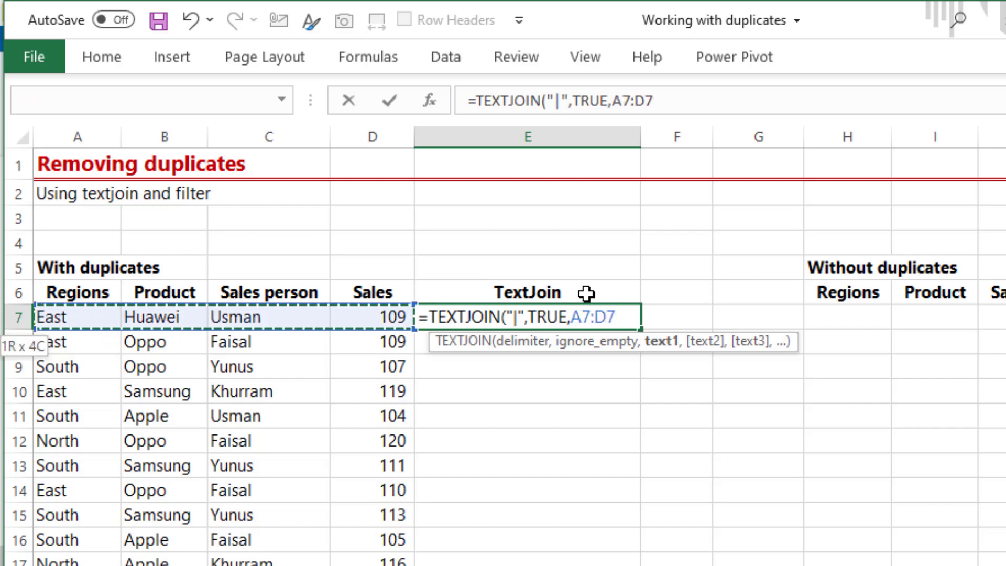
type(")")
key("ctrl+Return")
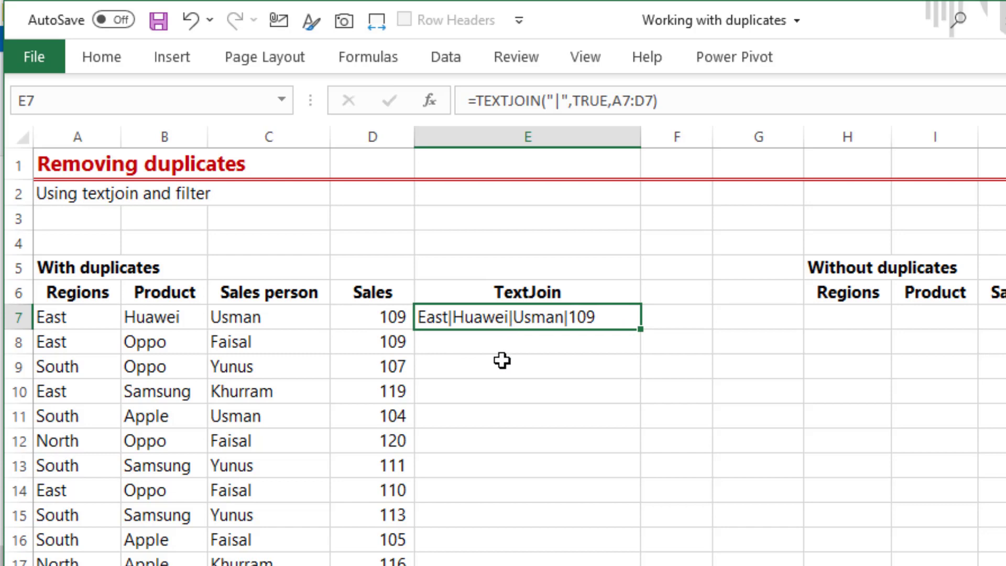
double_click(645, 331)
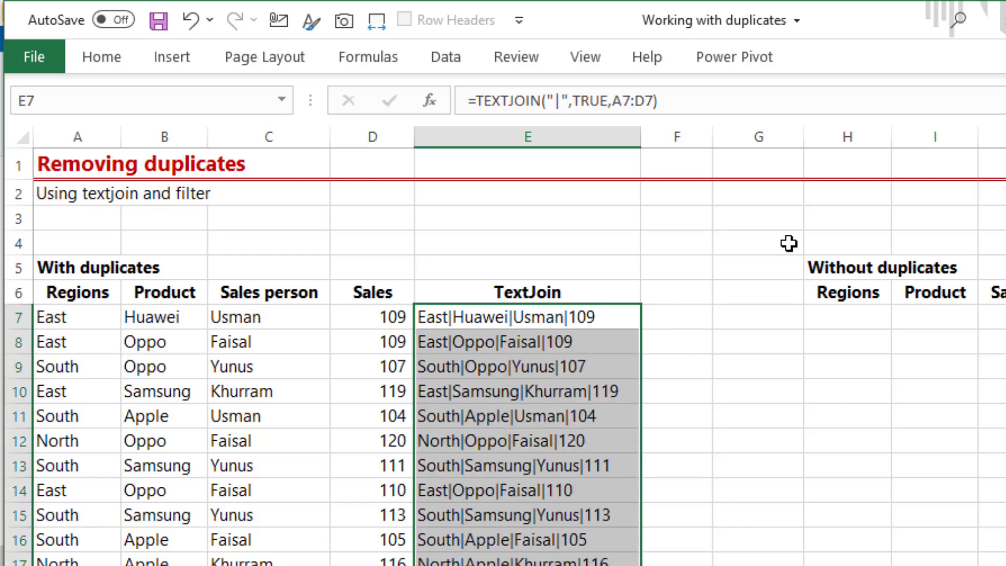
- Enter the header countif in cell F6 next to the TextJoin column
key("Up")
key("Right")
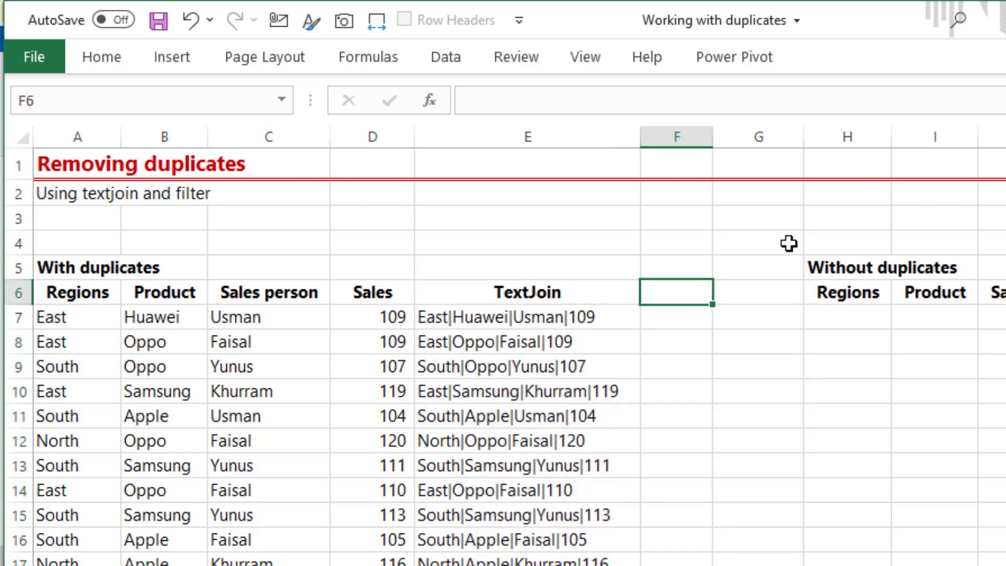
type("countif")
key("Return")
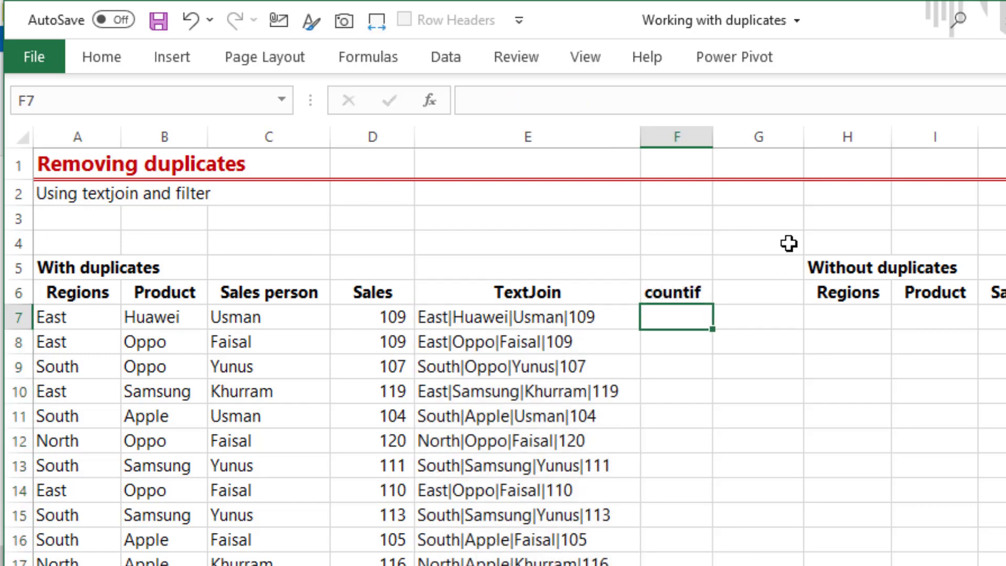
- Enter the formula =COUNTIF(E7:E7,E7) in cell F7 under the countif header
key("Left")
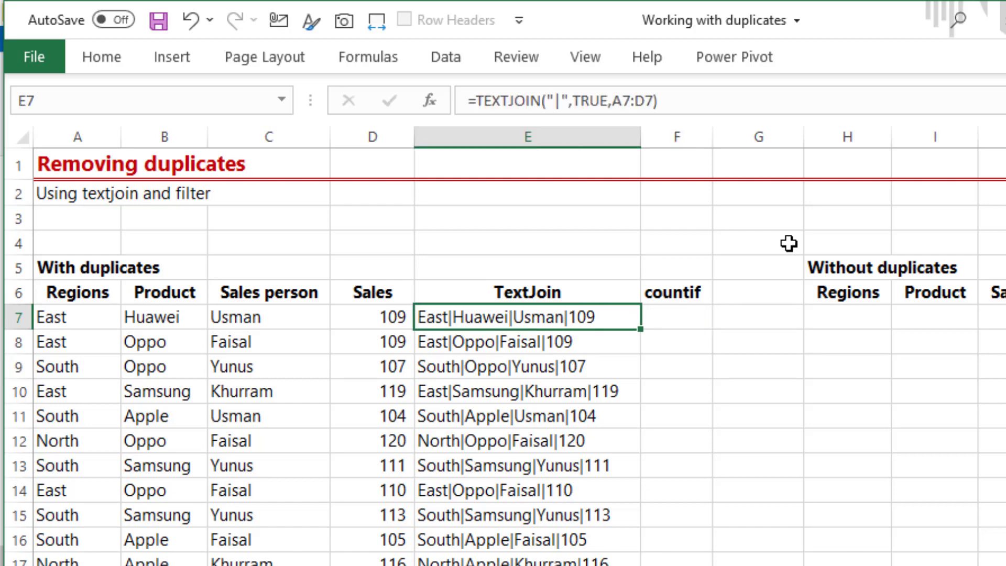
key("Right")
type("=coubt")
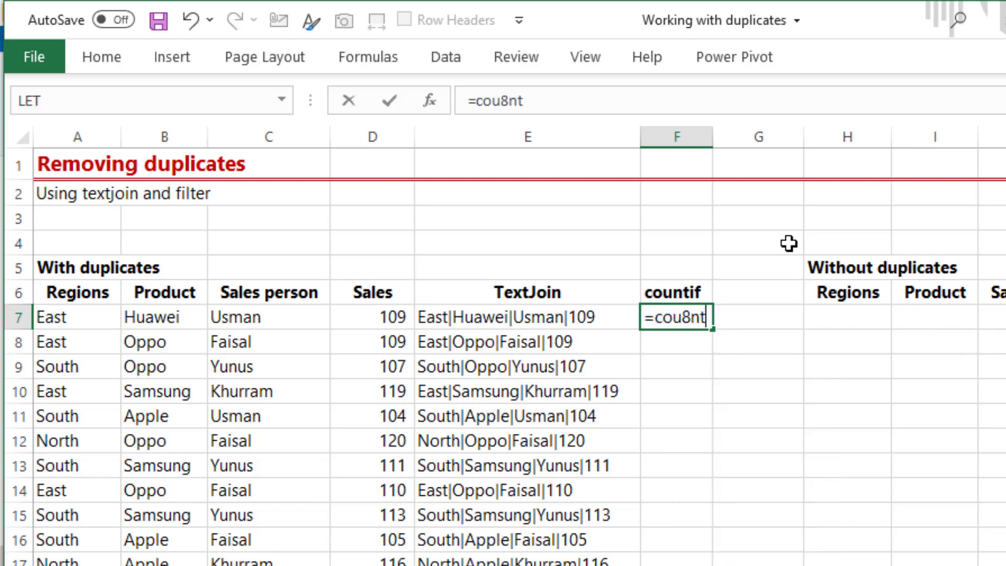
key("BackSpace")
key("BackSpace")
type("nti")
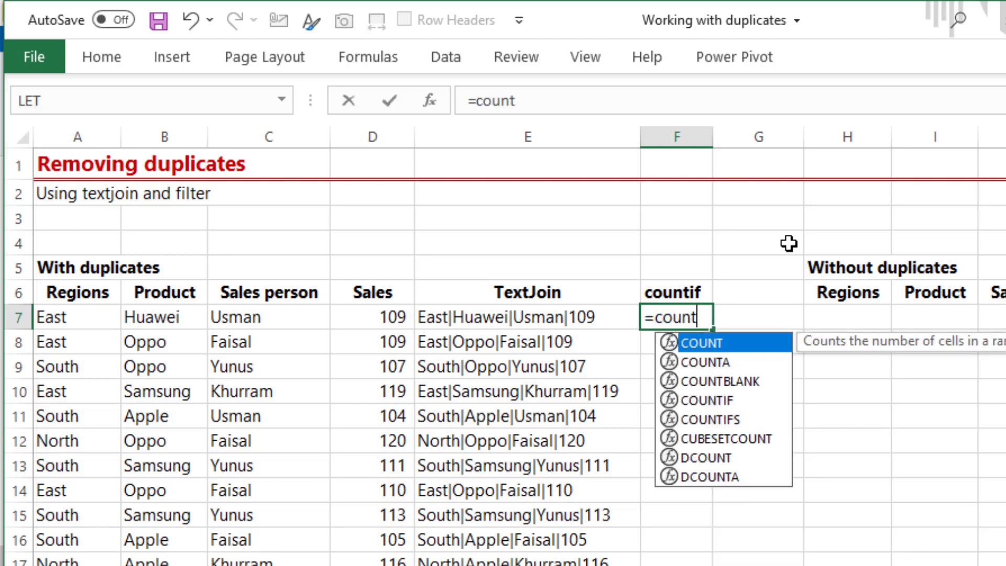
key("Tab")
key("Left")
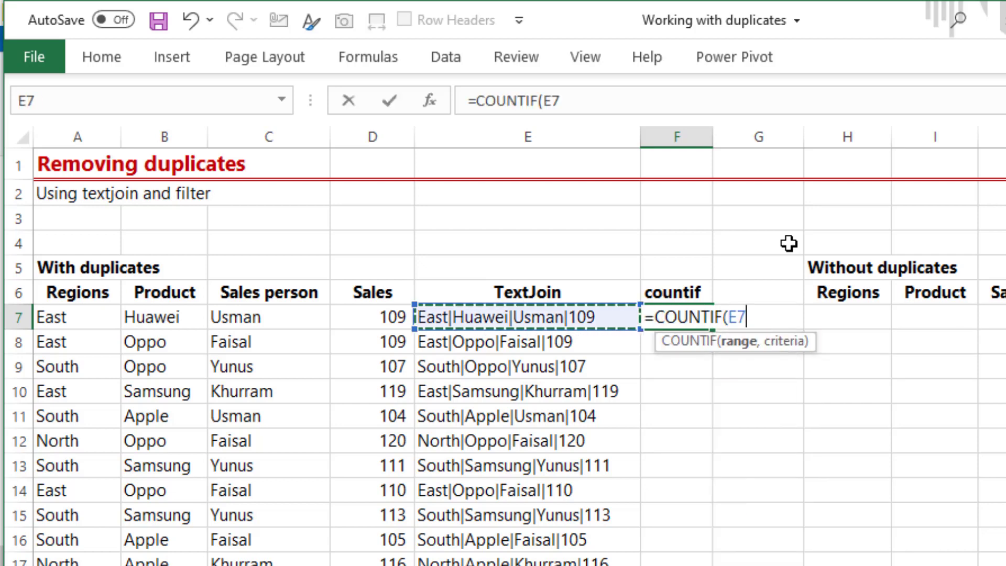
type(":")
key("Left")
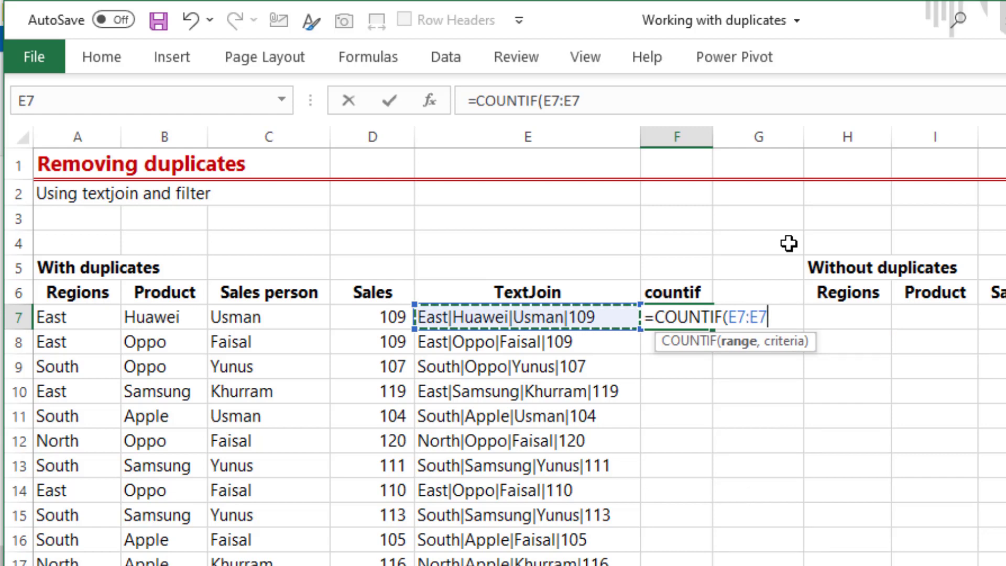
type(",")
key("Left")
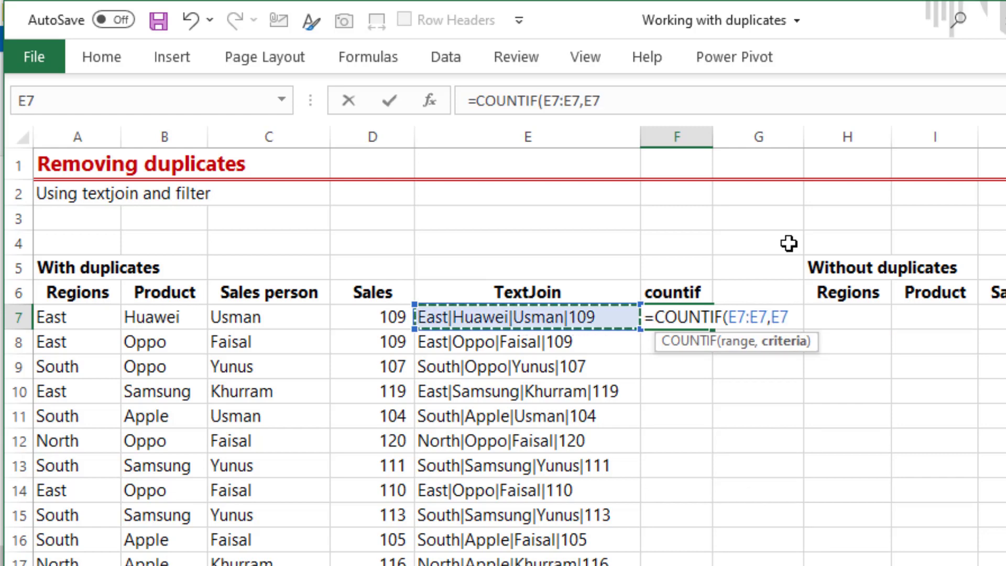
type(")")
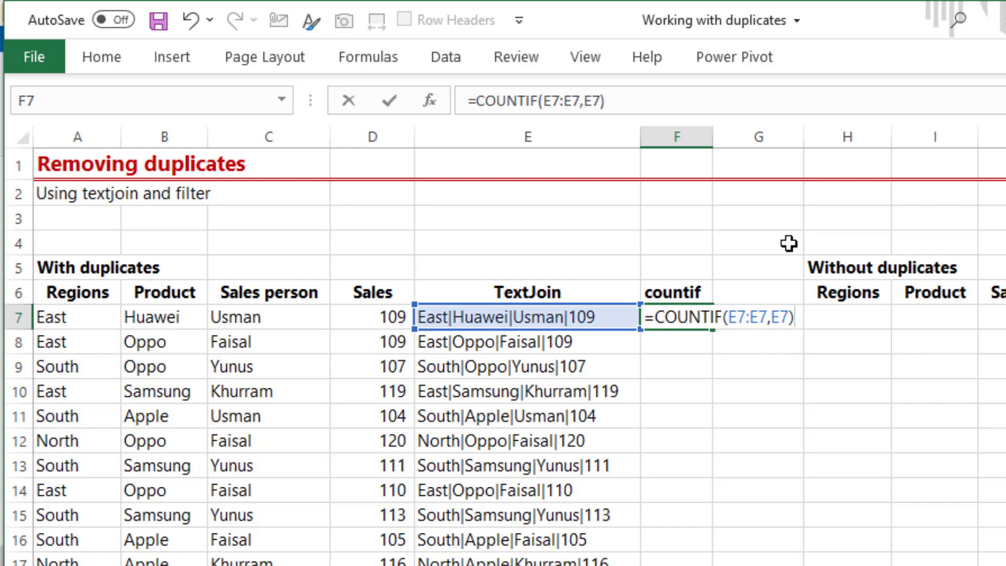
key("Return")
- Lock the starting row of the COUNTIF range in F7 so the formula is =COUNTIF(E$7:E7,E7)
key("Up")
key("F2")
key("Left")
key("Left")
key("Left")
key("Left")
key("Left")
key("Left")
key("Left")
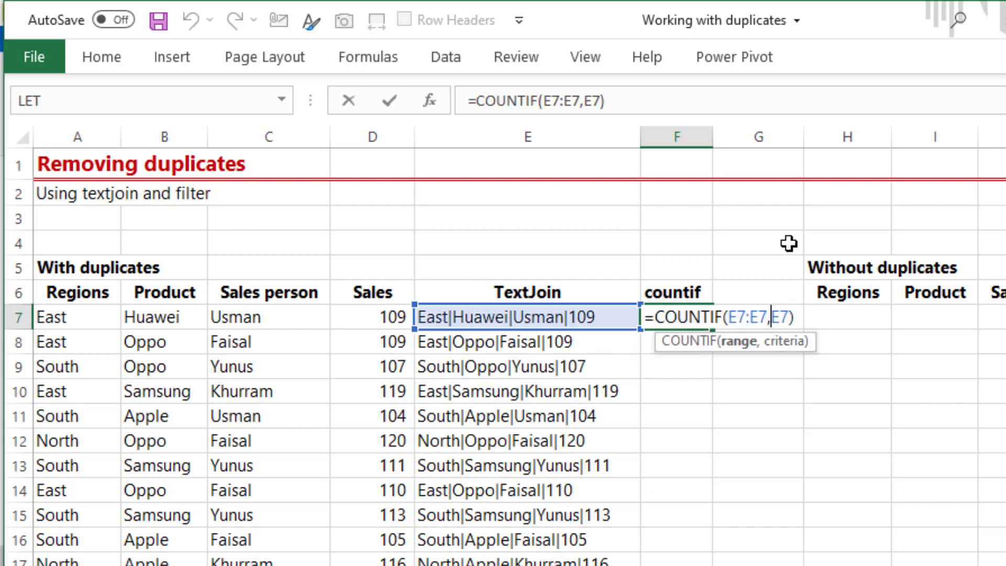
key("Left")
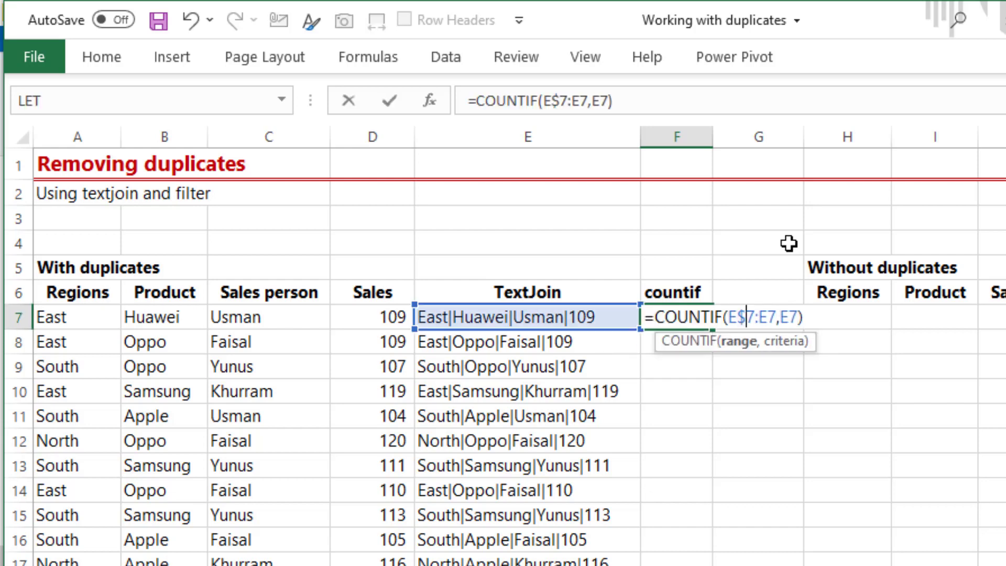
type("$")
key("Right")
key("Right")
key("Right")
key("Right")
key("Right")
key("Right")
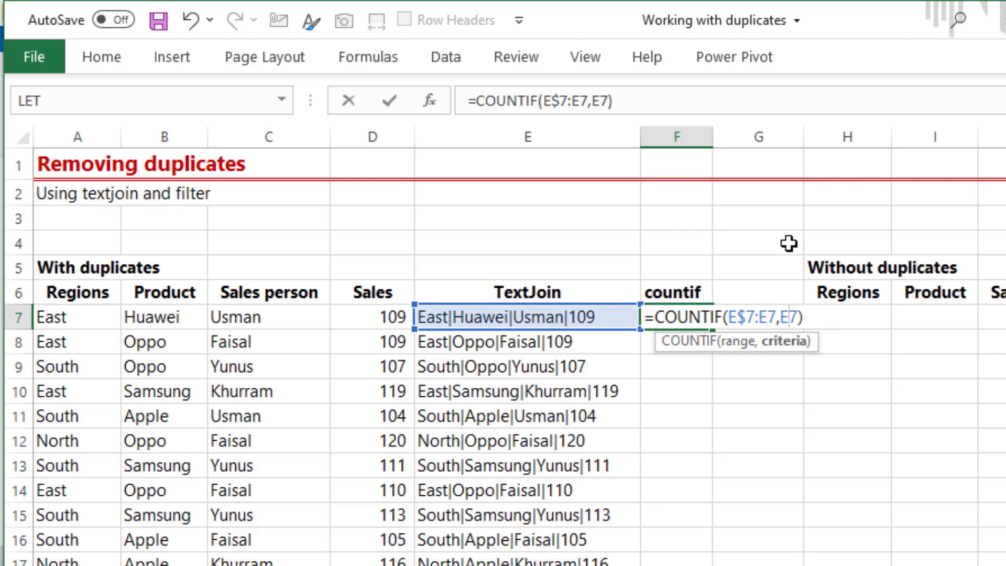
key("Left")
key("Return")
key("Up")
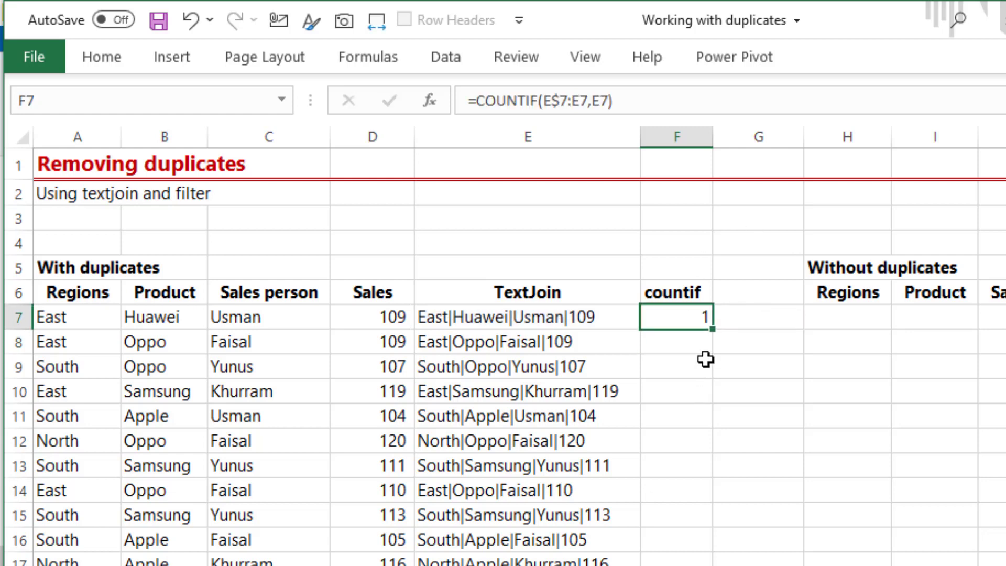
- Fill the COUNTIF formula down the countif column and check the counts for repeated rows
double_click(713, 329)
key("Down")
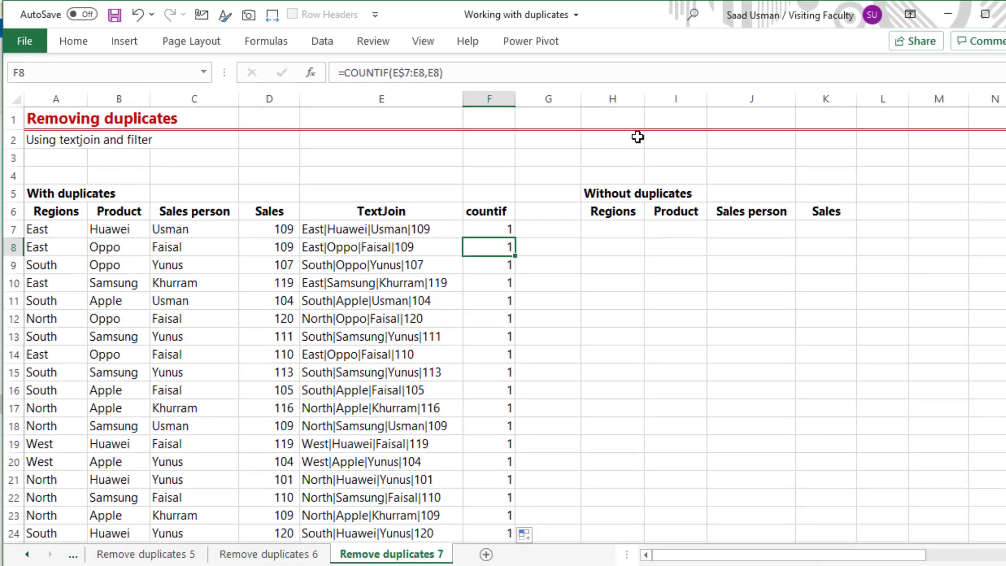
key("Left")
key("Right")
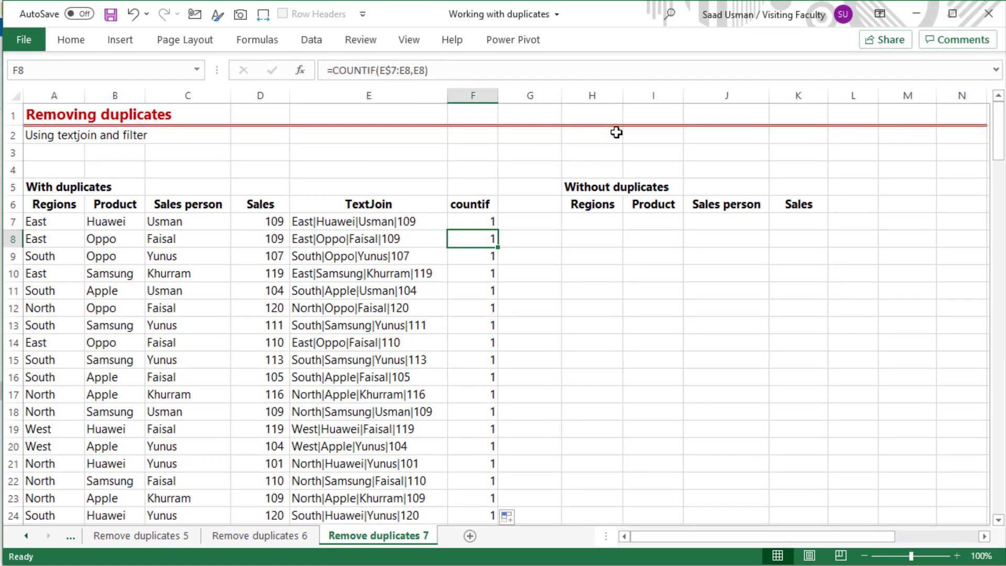
key("Down")
key("Page_Down")
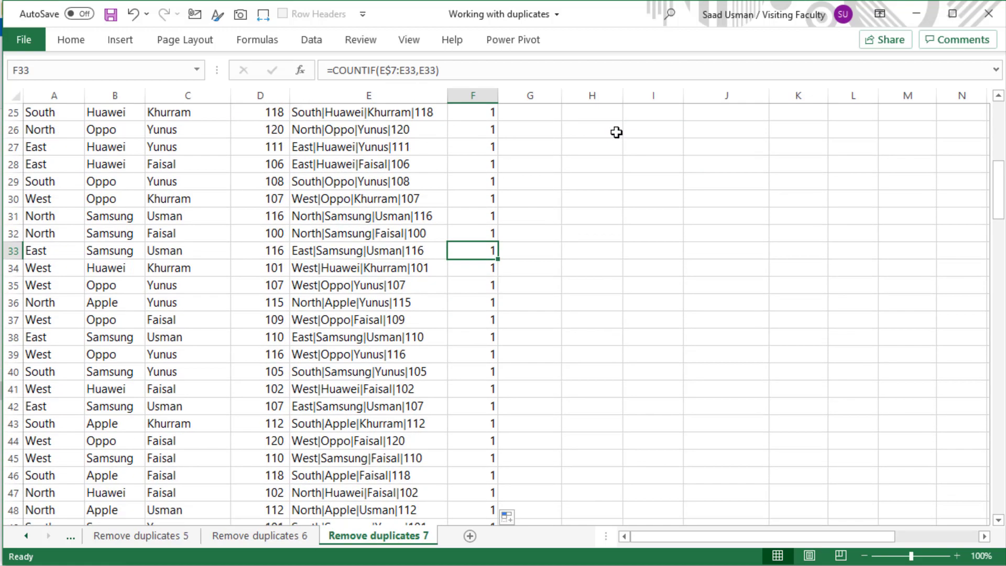
key("Page_Down")
key("Up")
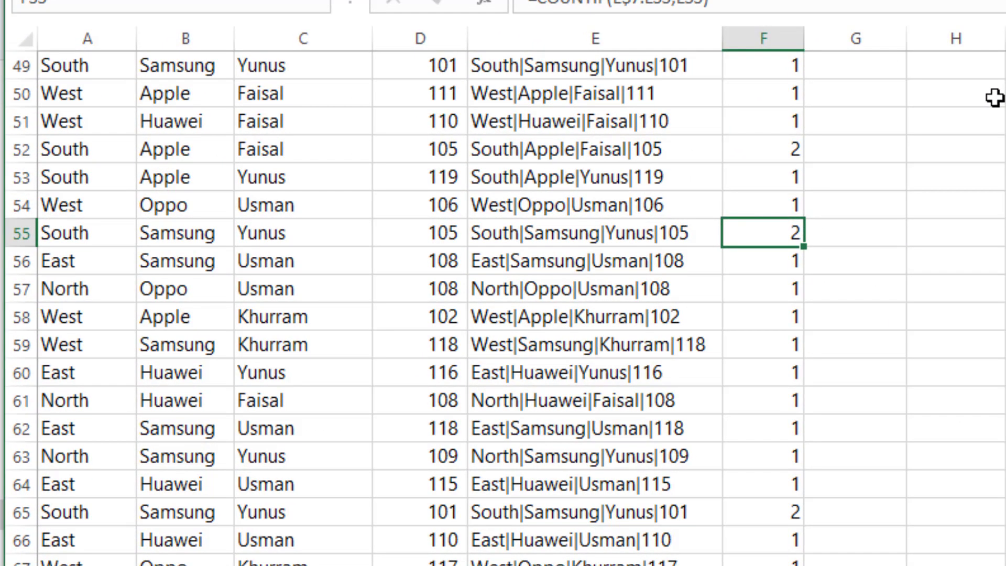
- Begin a FILTER formula in cell H7 under Without duplicates, using the absolute range $A$7:$D$156 as its array
key("ctrl+Up")
key("Up")
key("Up")
key("Down")
key("Down")
key("Down")
key("Right")
key("Right")
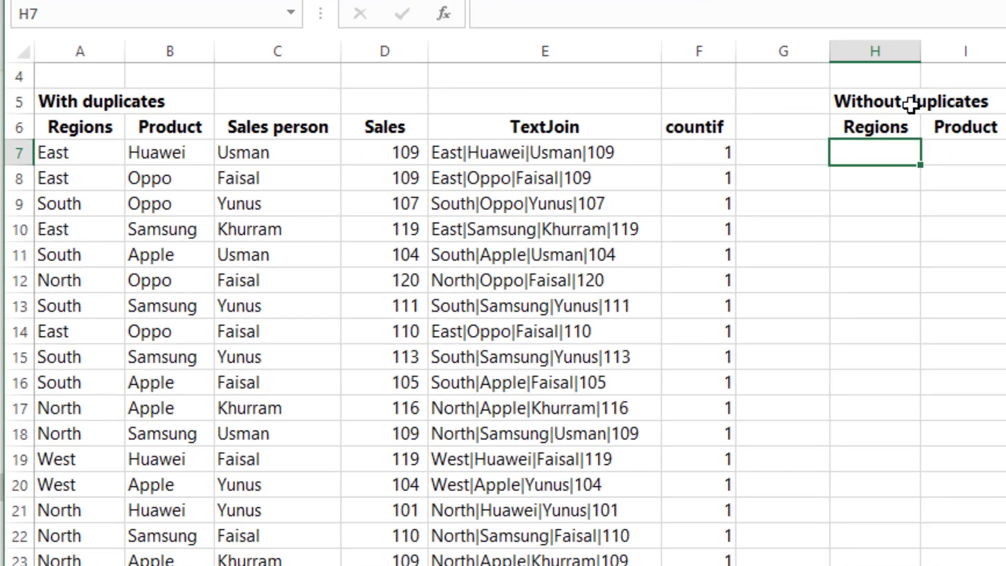
type("=")
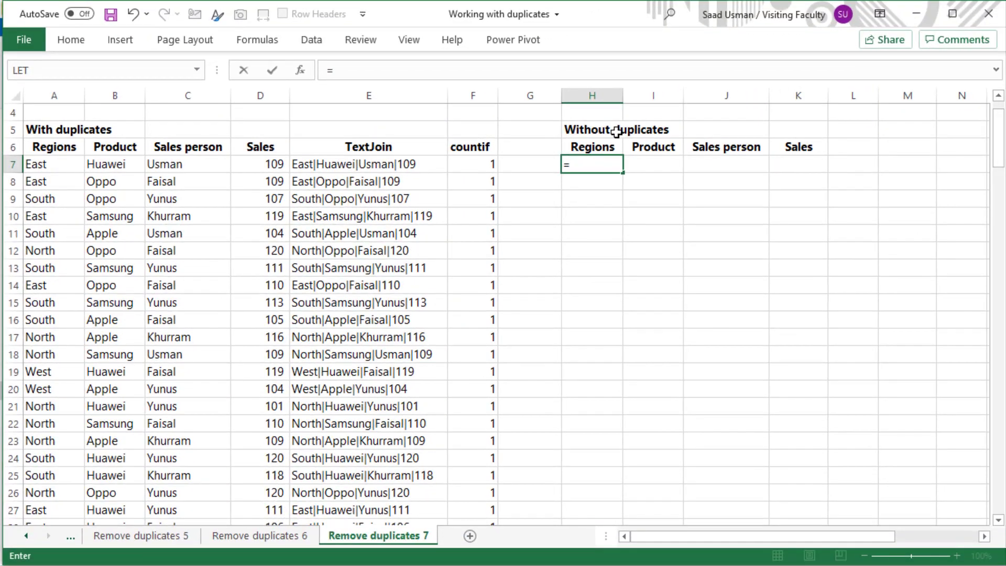
type("FIL")
key("Tab")
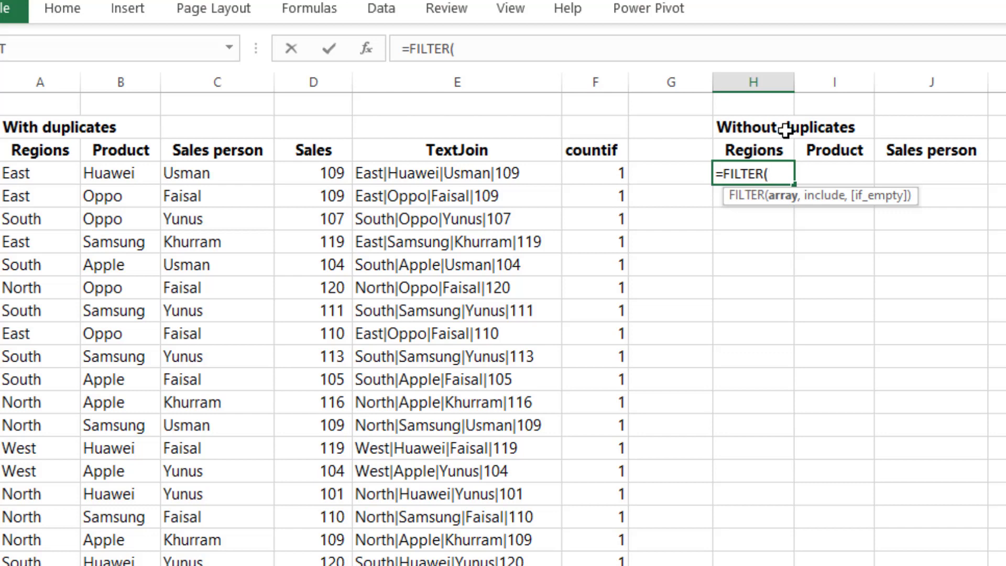
key("ctrl+Left")
key("ctrl+Left")
key("shift+Right")
key("shift+Right")
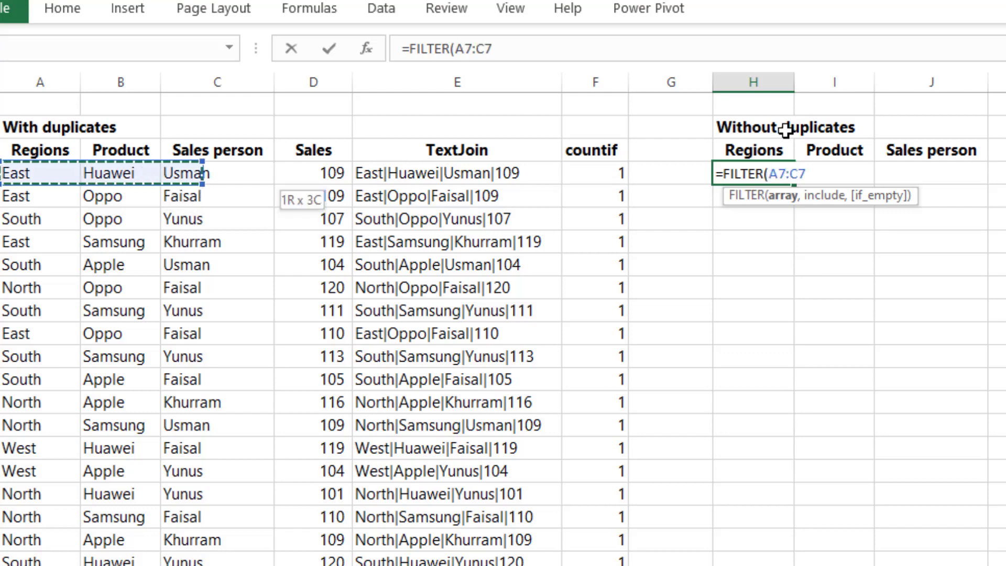
key("shift+Right")
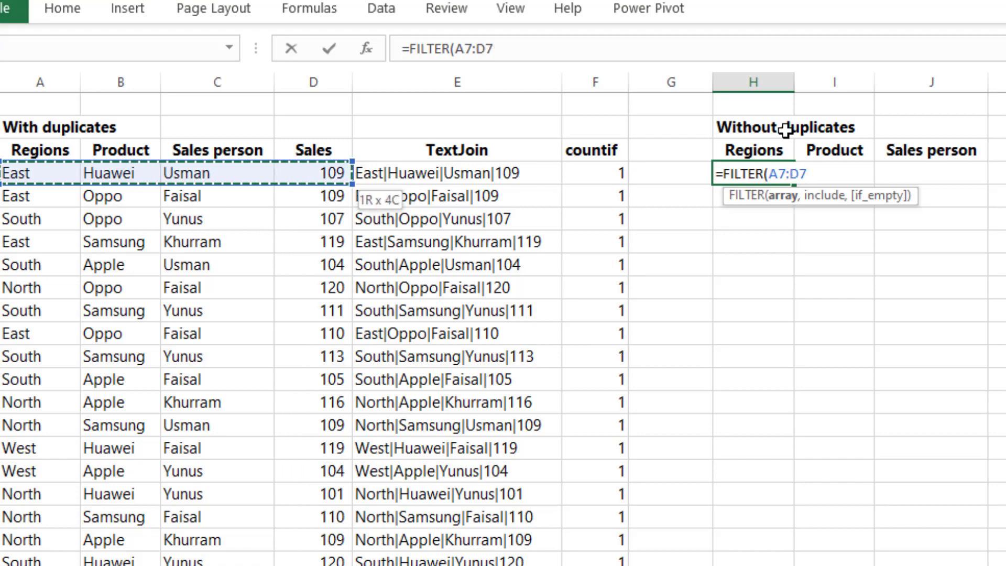
key("ctrl+shift+Down")
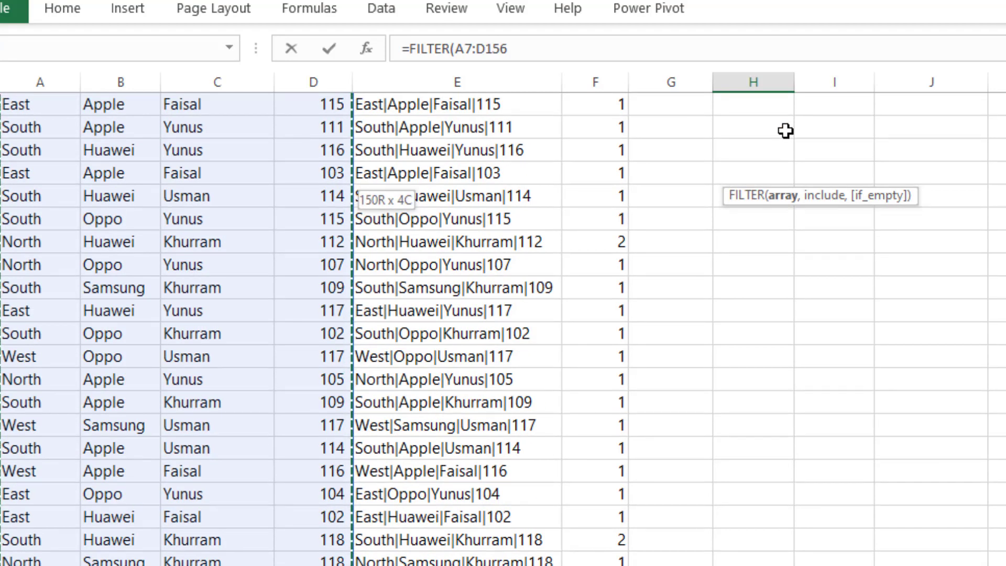
key("F4")
type(",")
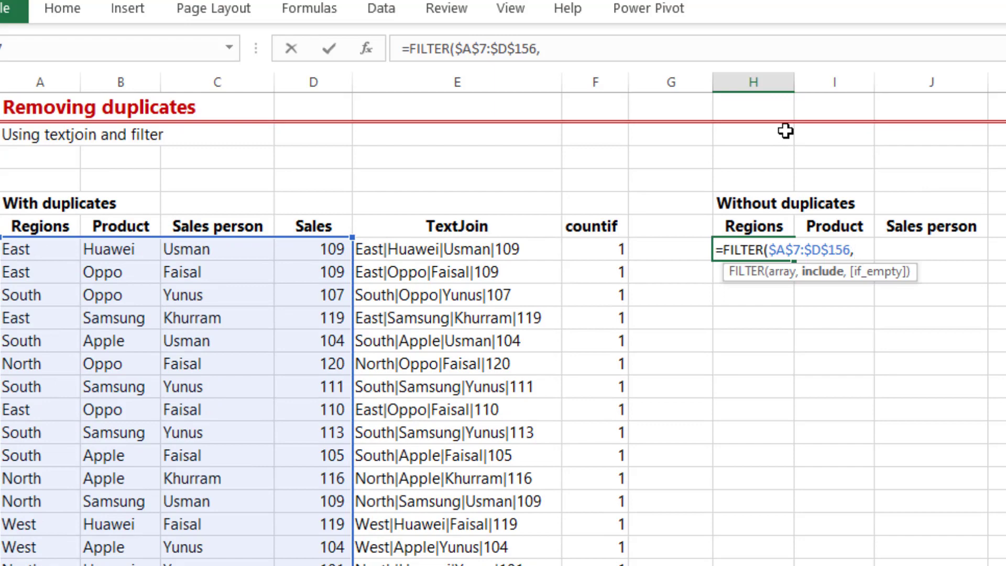
- Complete the FILTER formula in H7 with the include condition $F$7:$F$156=1
key("Left")
key("Left")
key("ctrl+shift+Down")
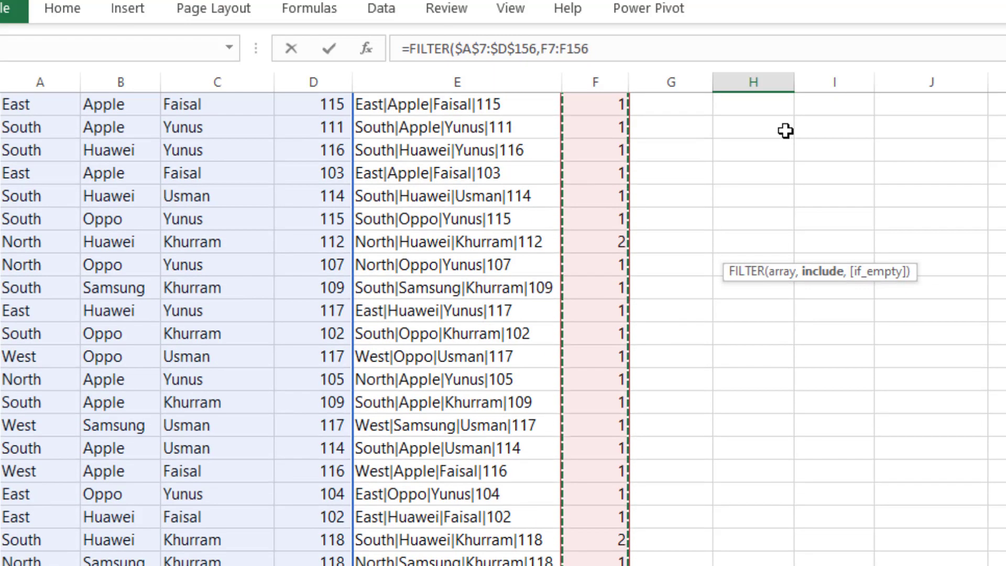
key("F4")
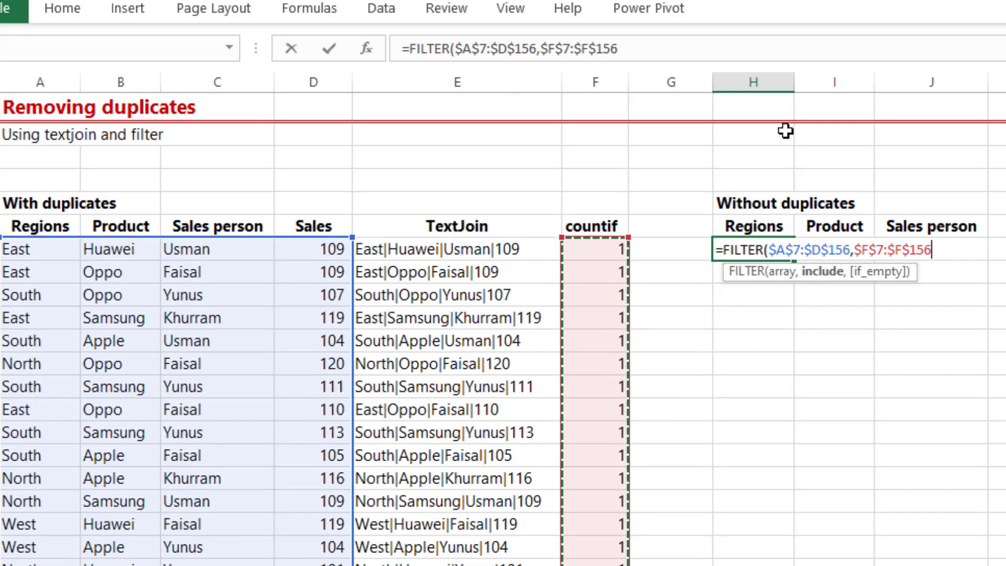
type("=1)")
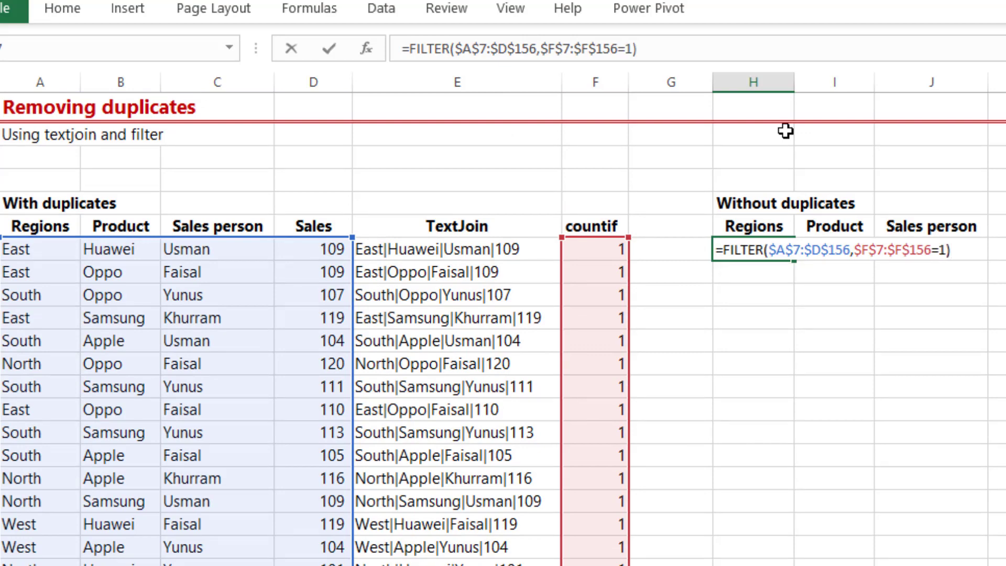
key("Return")
key("Up")
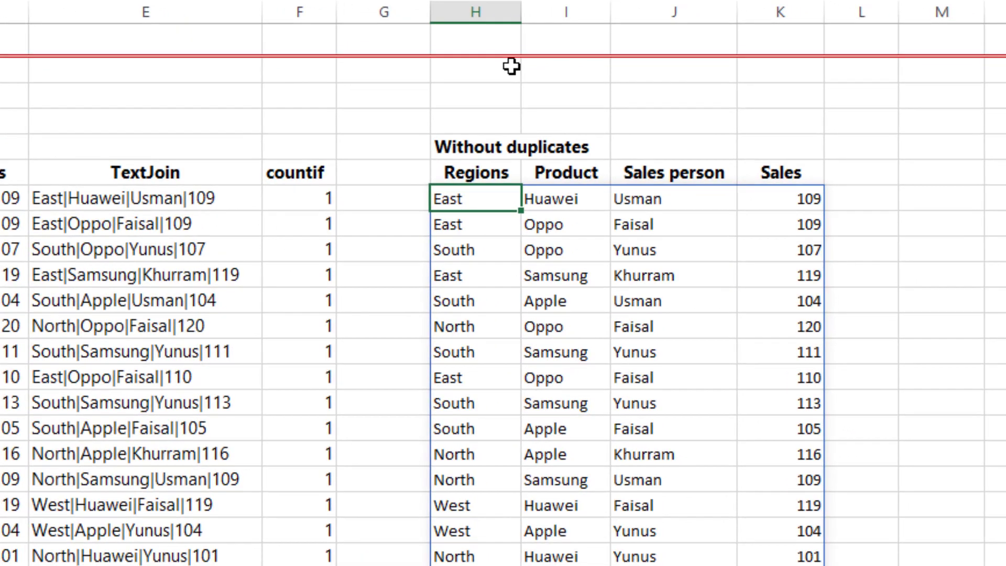
- Examine the filtered list under Without duplicates from its last row back up to its first
key("ctrl+Down")
key("Down")
key("Up")
key("ctrl+shift+Up")
key("shift+Down")
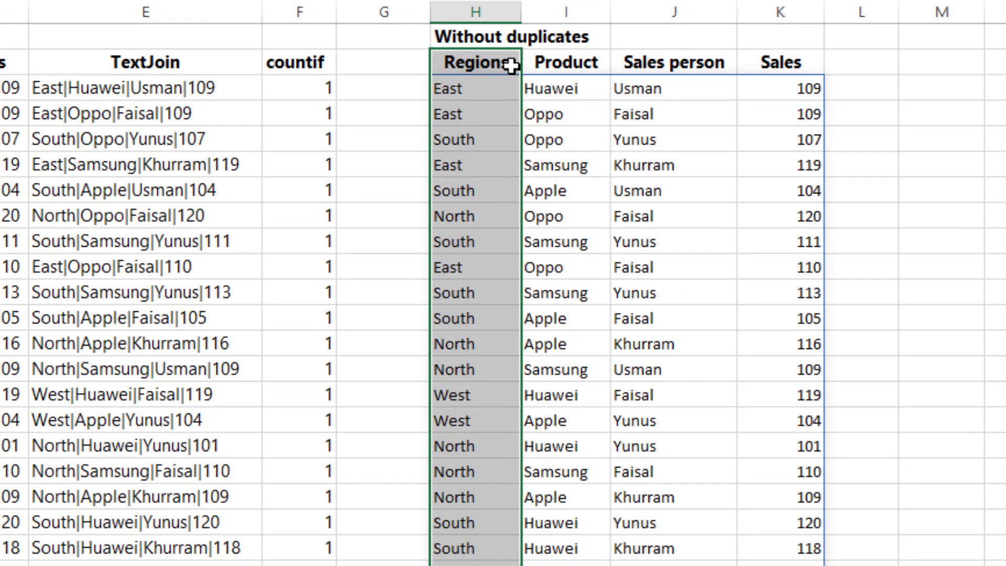
key("shift+Down")
key("Up")
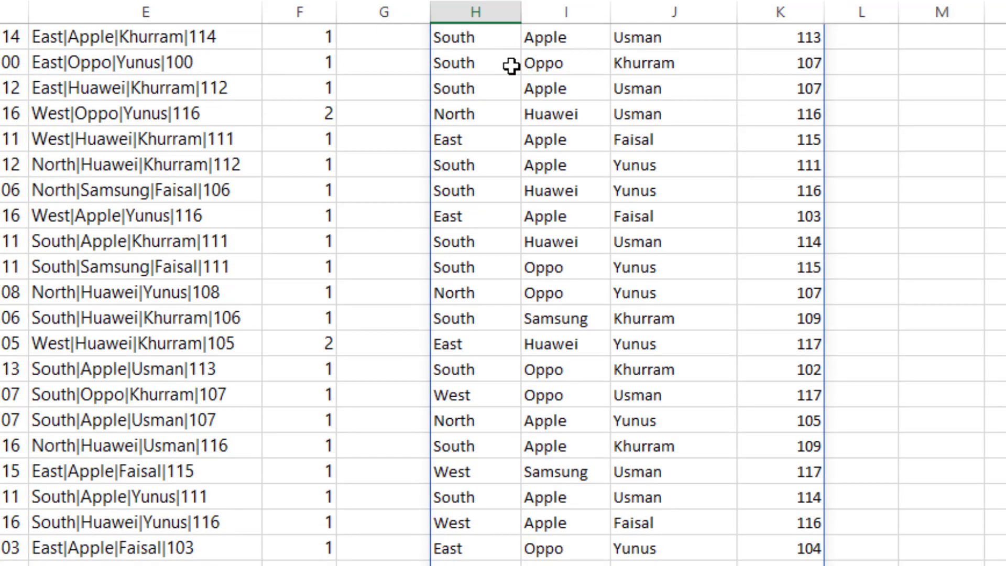
key("ctrl+Up")
key("Up")
key("Down")
key("Down")
key("Down")
- Change the include condition of the FILTER formula in H7 to $F$7:$F$156=2 and check the rows it returns
key("F2")
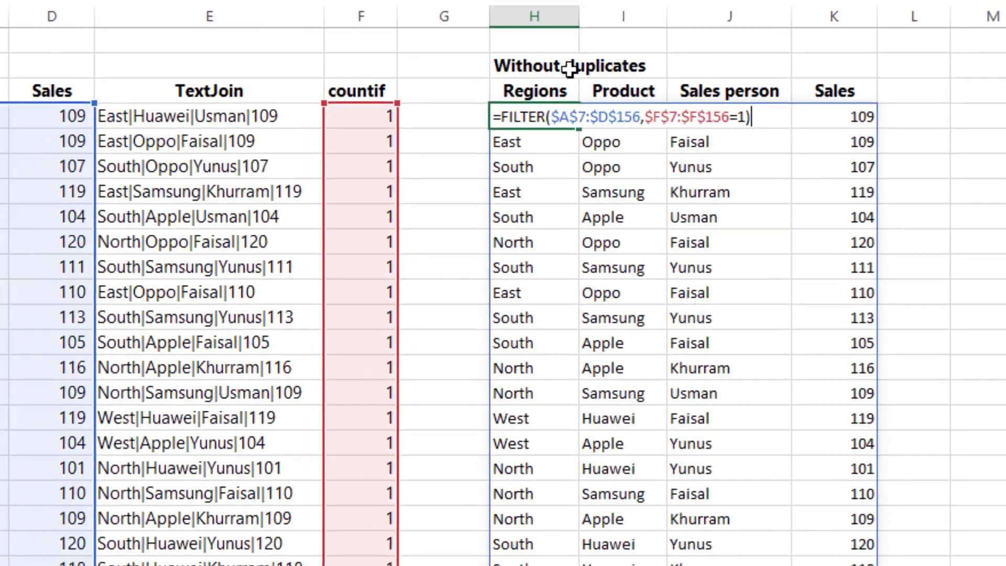
key("Left")
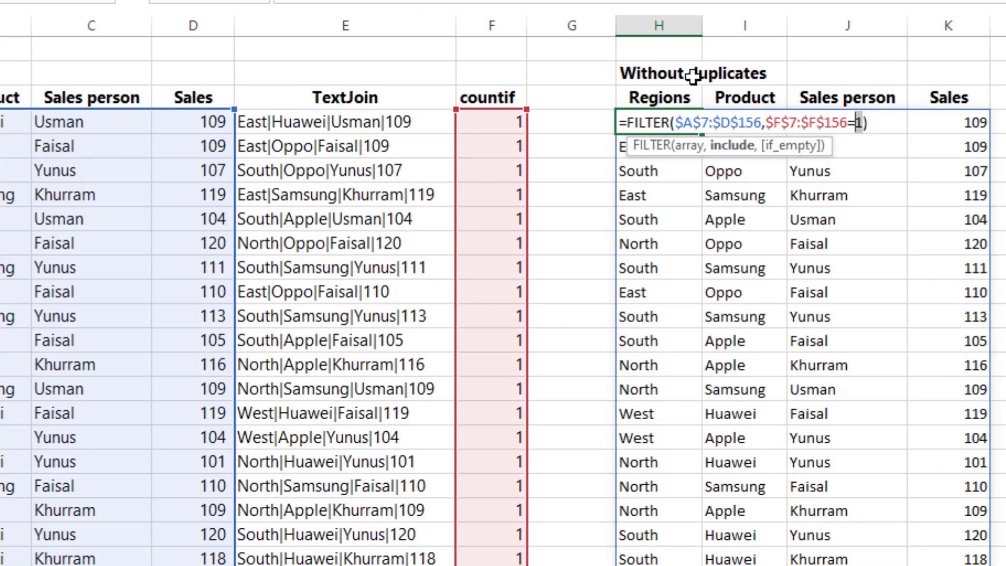
type("2")
key("Return")
key("Up")
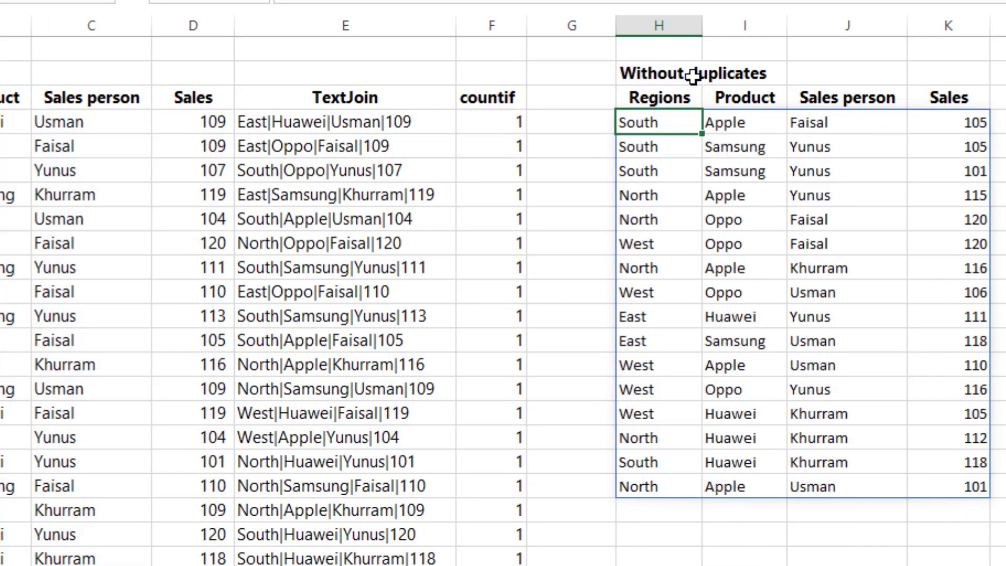
key("ctrl+shift+Down")
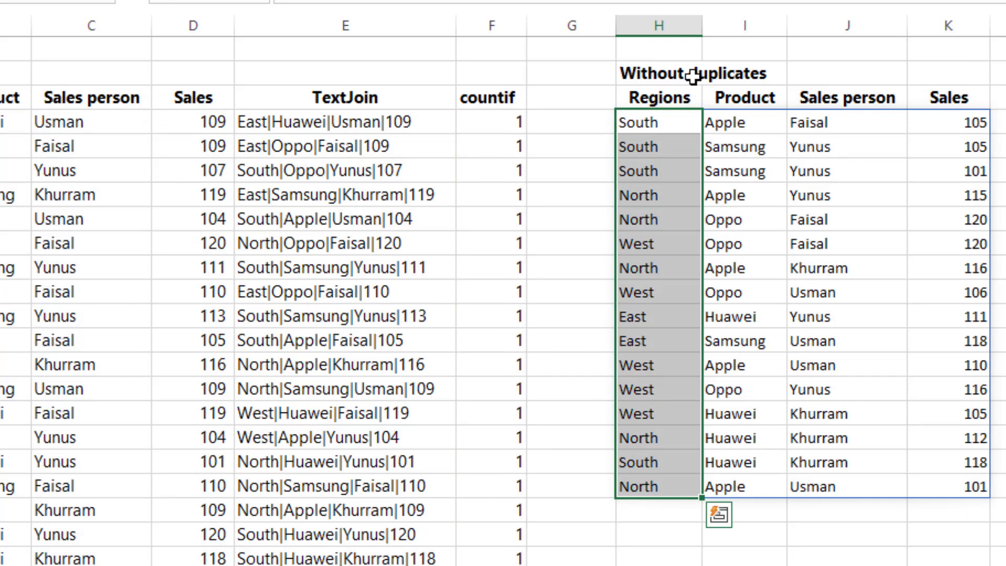
key("ctrl+shift+Up")
- Set the include condition of the FILTER formula in H7 back to $F$7:$F$156=1
key("F2")
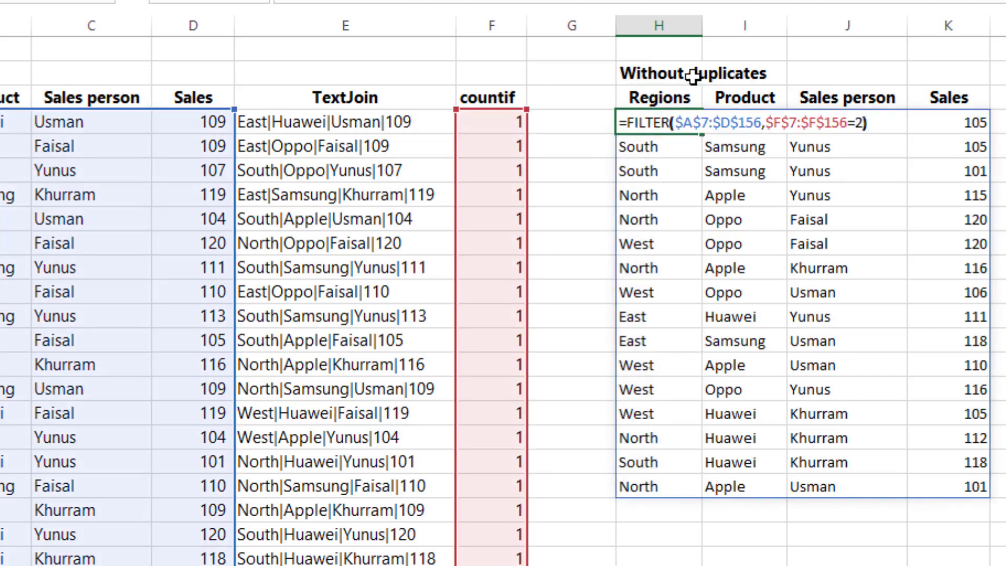
key("BackSpace")
type("1")
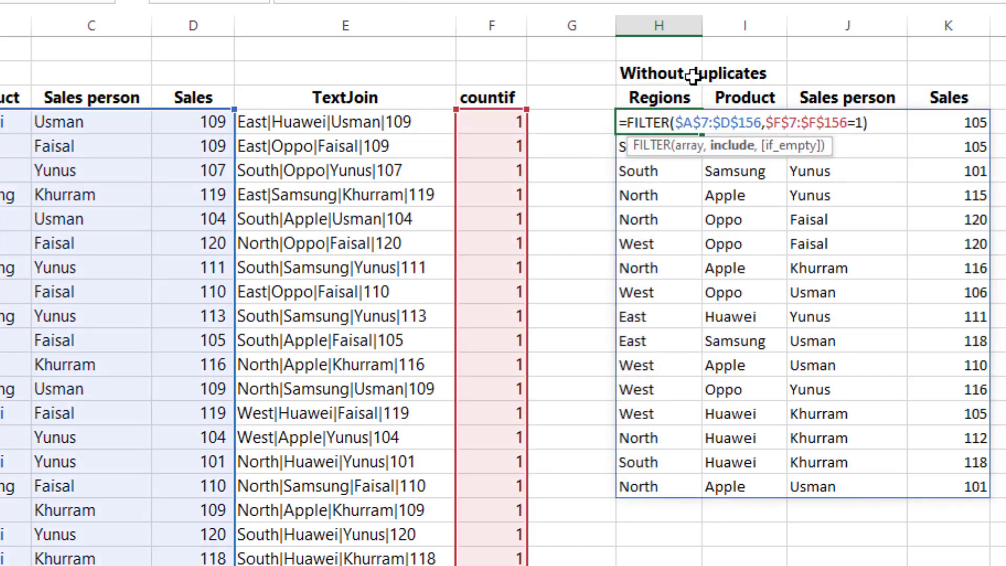
key("Return")
key("Up")
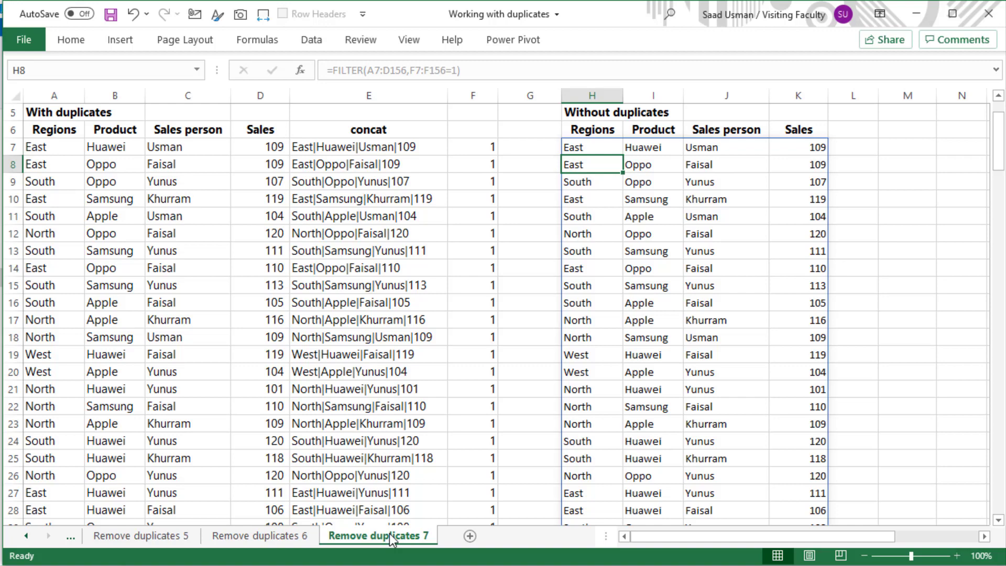
- Go back through the preceding sheets to the Remove duplicates 1 sheet
key("ctrl+Page_Up")
key("ctrl+Page_Up")
key("ctrl+Page_Up")
key("ctrl+Page_Up")
key("ctrl+Page_Up")
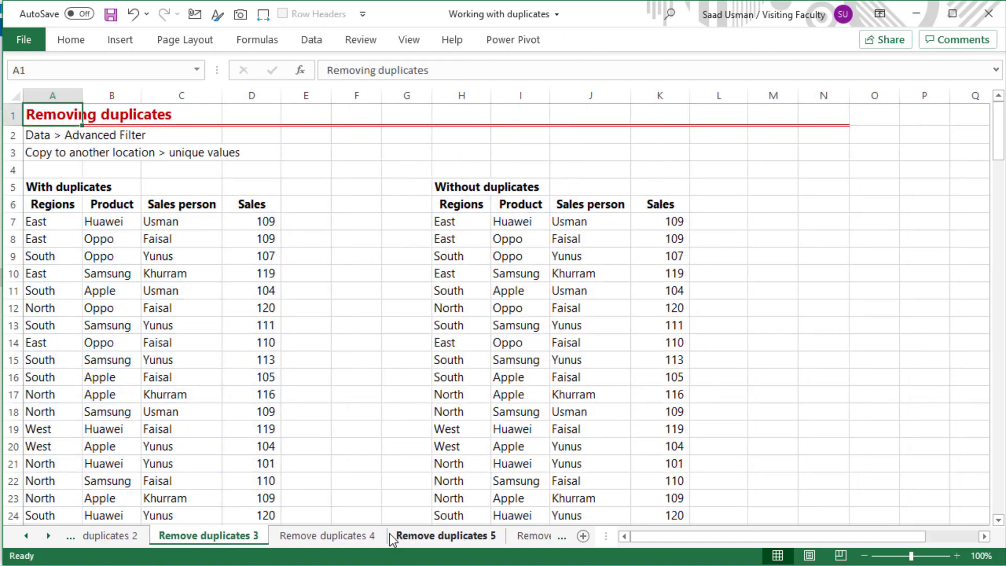
key("ctrl+Page_Up")
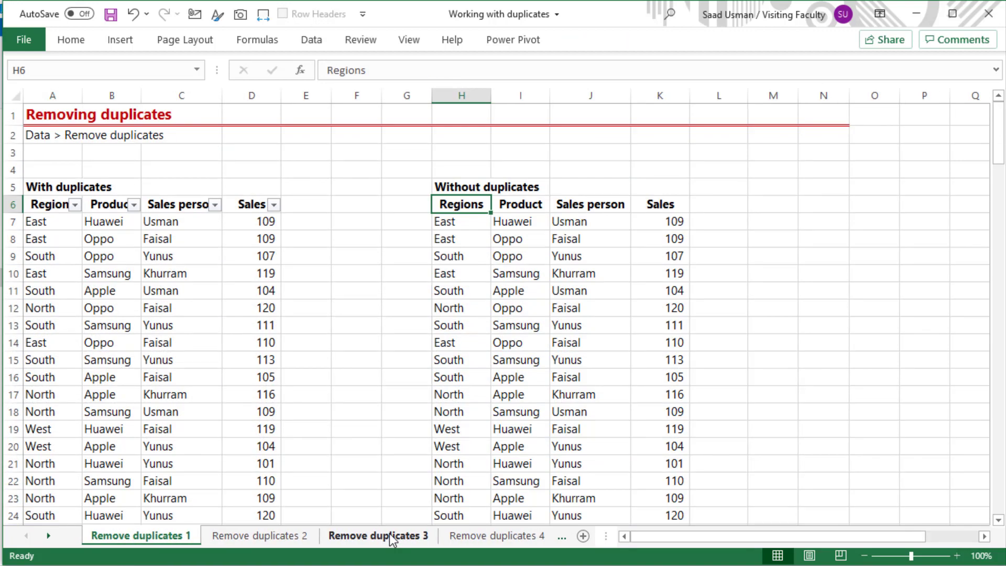